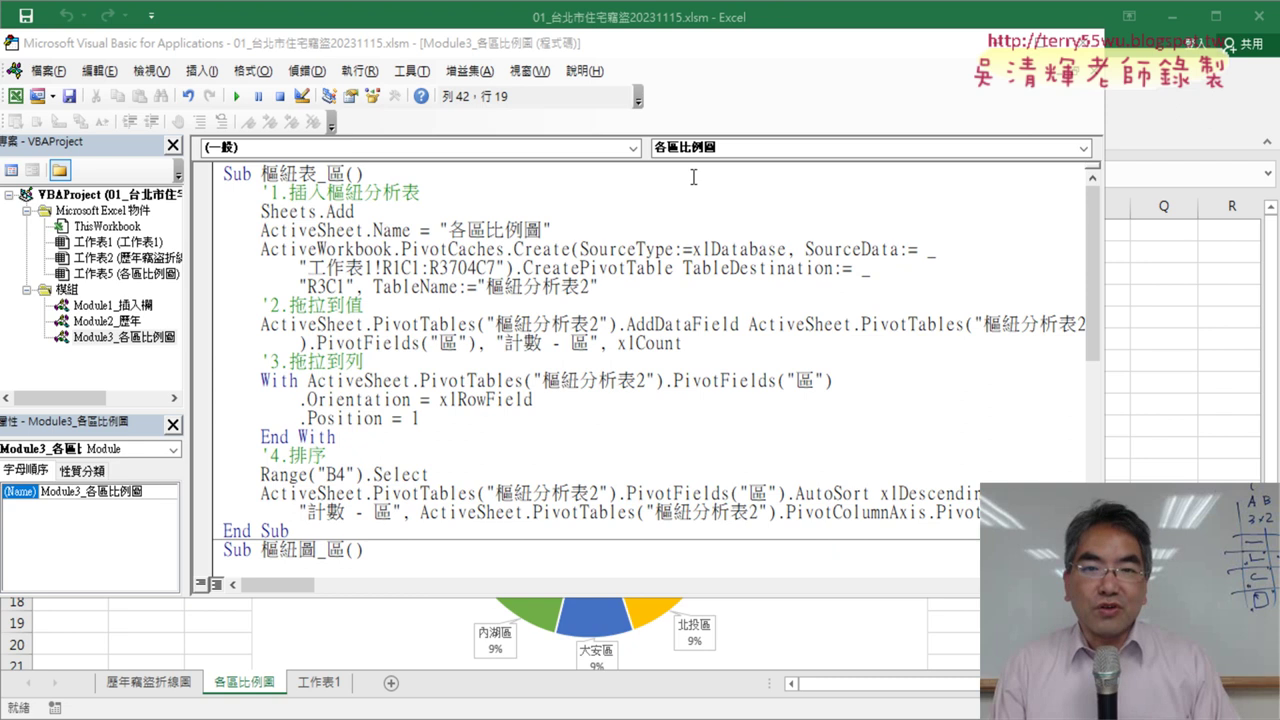
# Restore the VBA editor window so the Excel workbook shows behind the 樞紐表_區 macro code
pyautogui.doubleClick(689, 45)
pyautogui.click(763, 357)
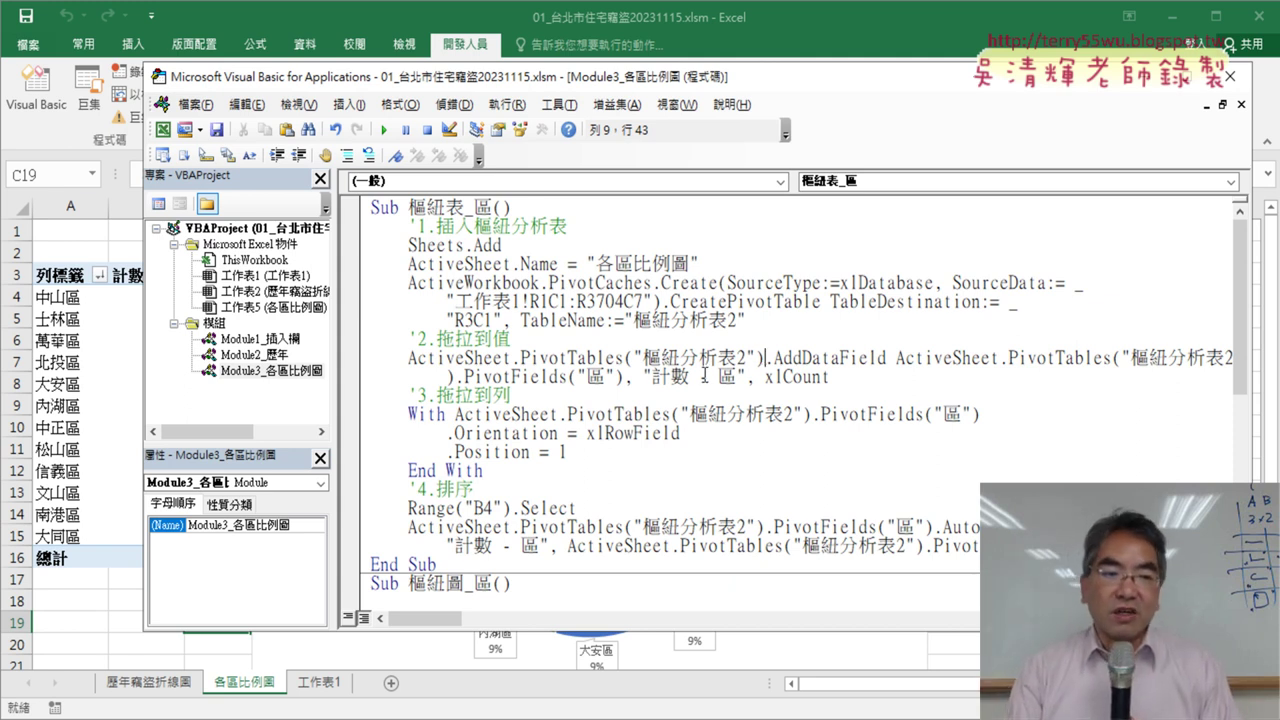
# Bring Excel in front of the editor and switch to the 工作表1 data sheet
pyautogui.click(100, 601)
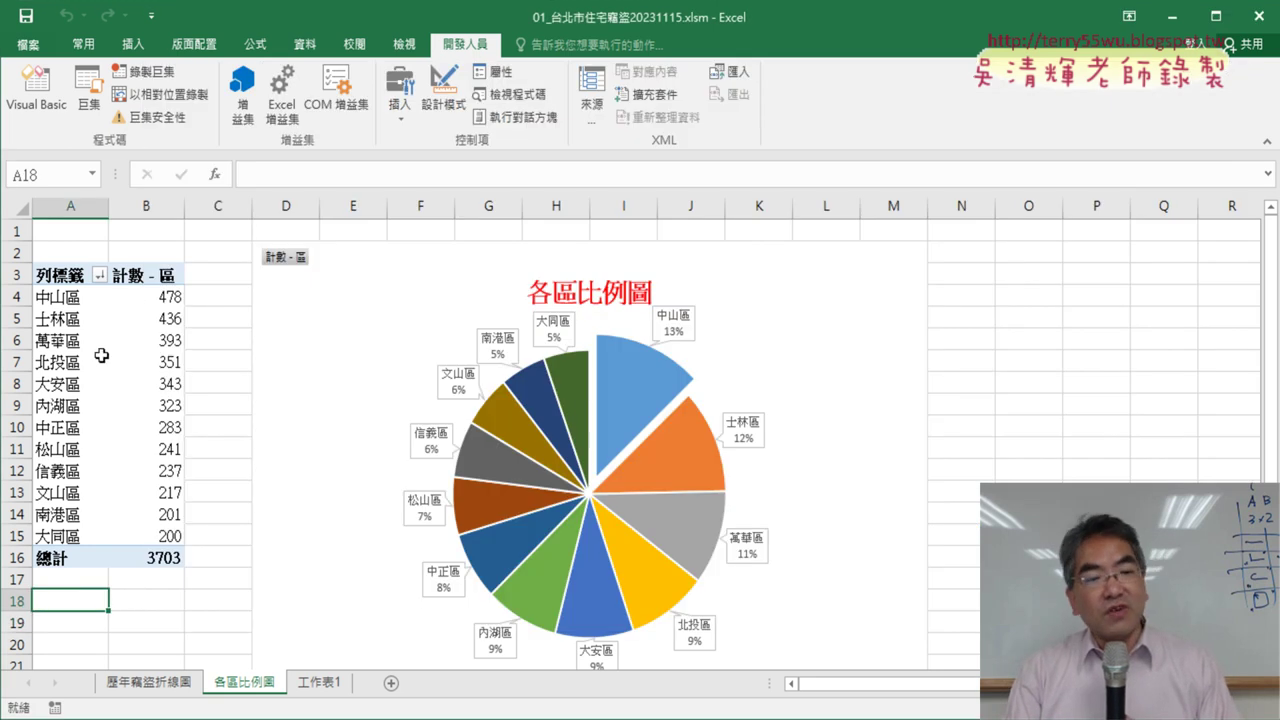
pyautogui.moveTo(527, 427)
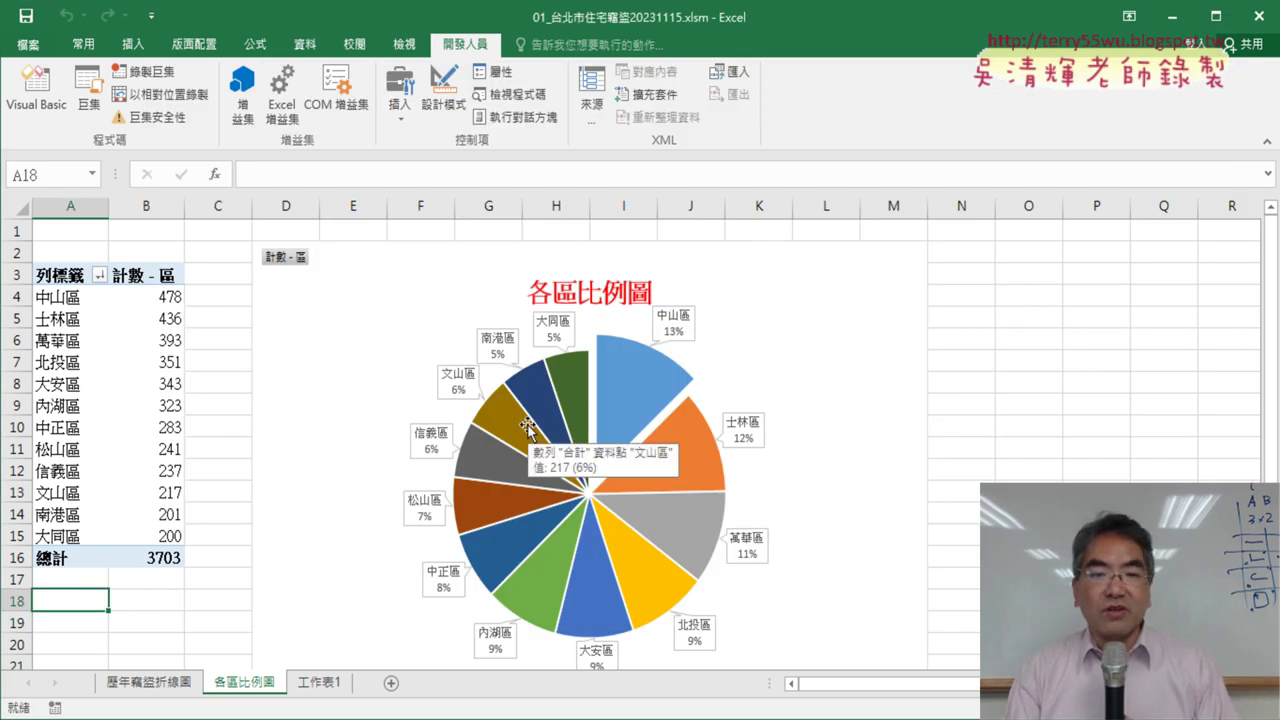
pyautogui.click(320, 683)
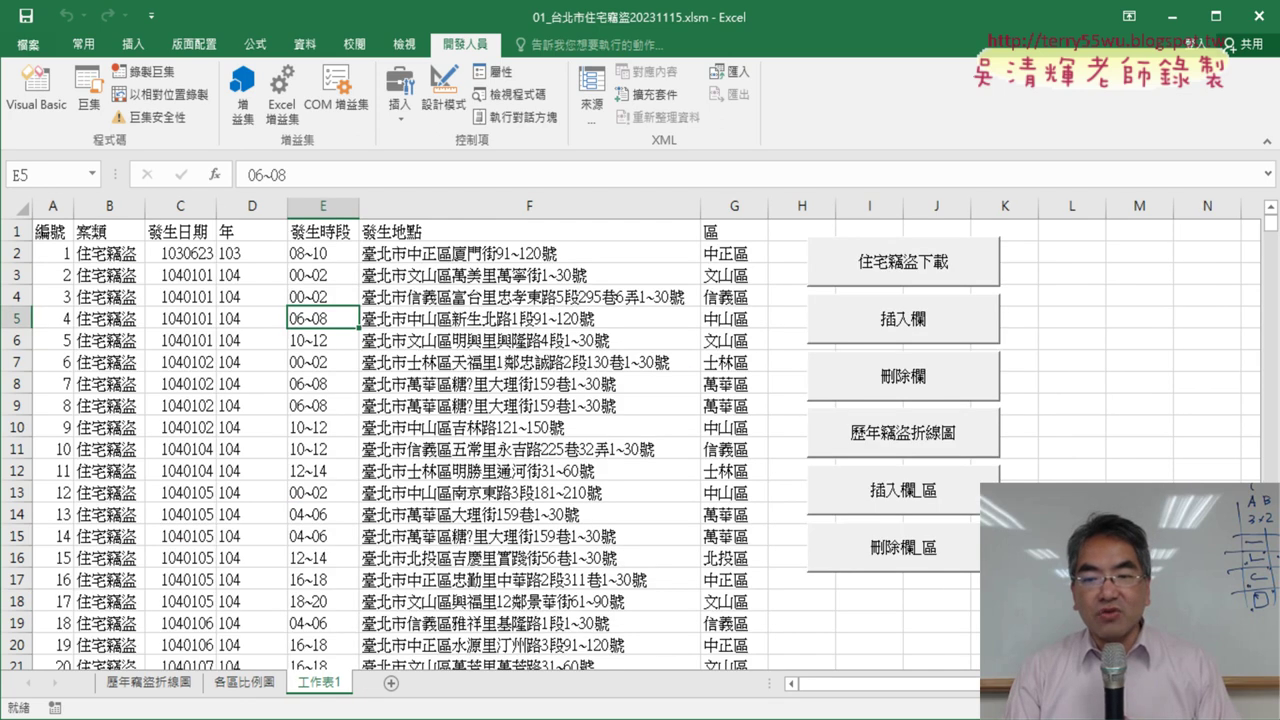
# Copy the 歷年竊盜折線圖 button and paste the copy at cell H17
pyautogui.rightClick(918, 432)
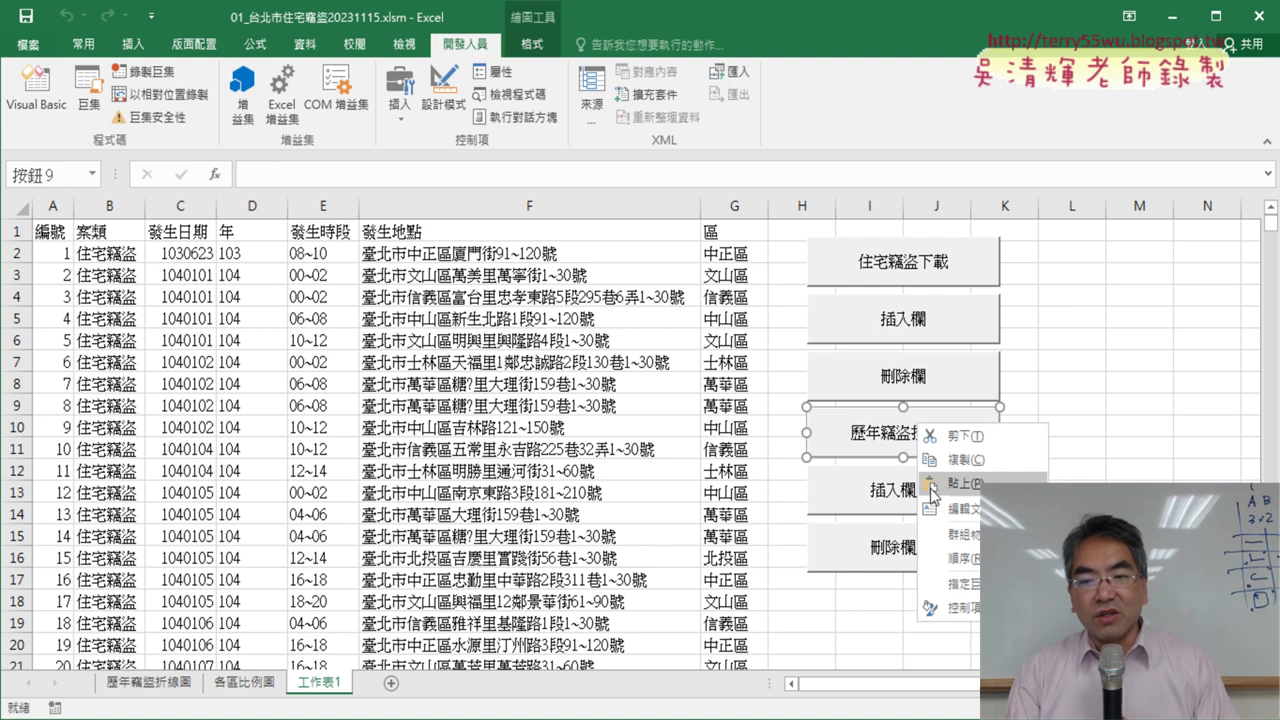
pyautogui.click(950, 460)
pyautogui.click(805, 581)
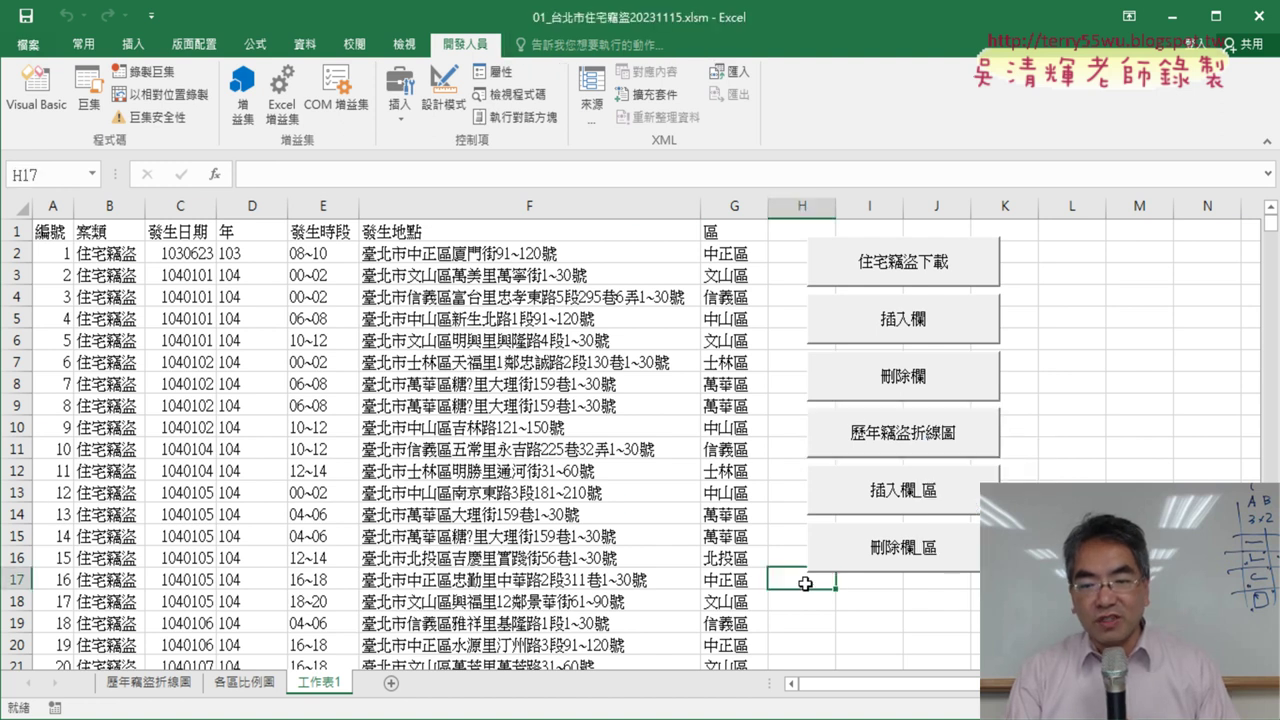
pyautogui.hotkey('ctrl', 'v')
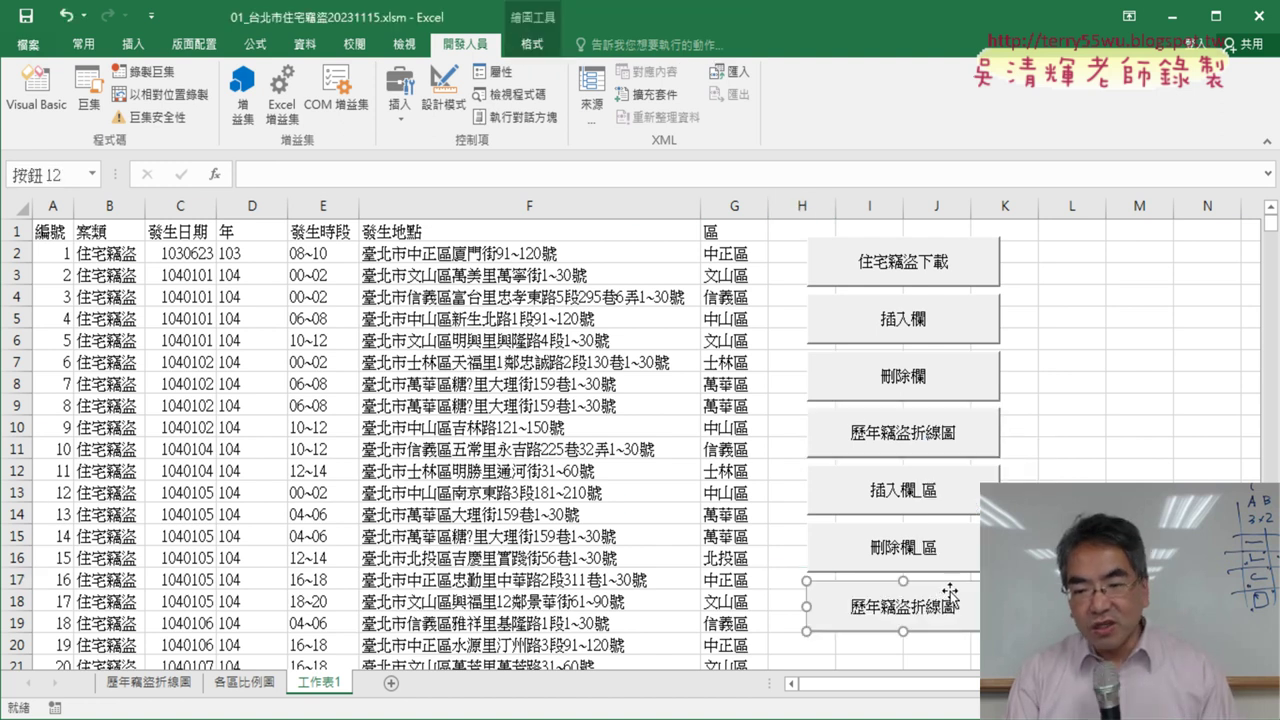
# Assign the 各區比例圖 macro to the new button, copying the macro name
pyautogui.rightClick(952, 592)
pyautogui.click(966, 553)
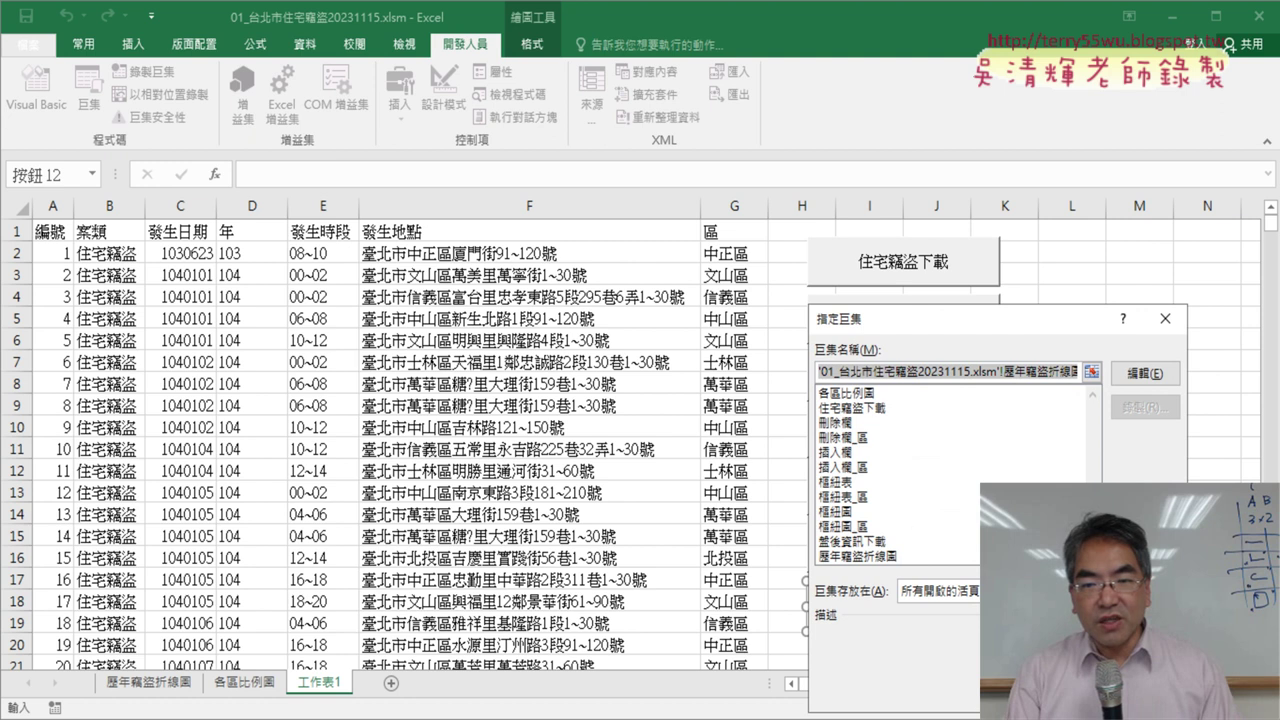
pyautogui.scroll(-2, 900, 528)
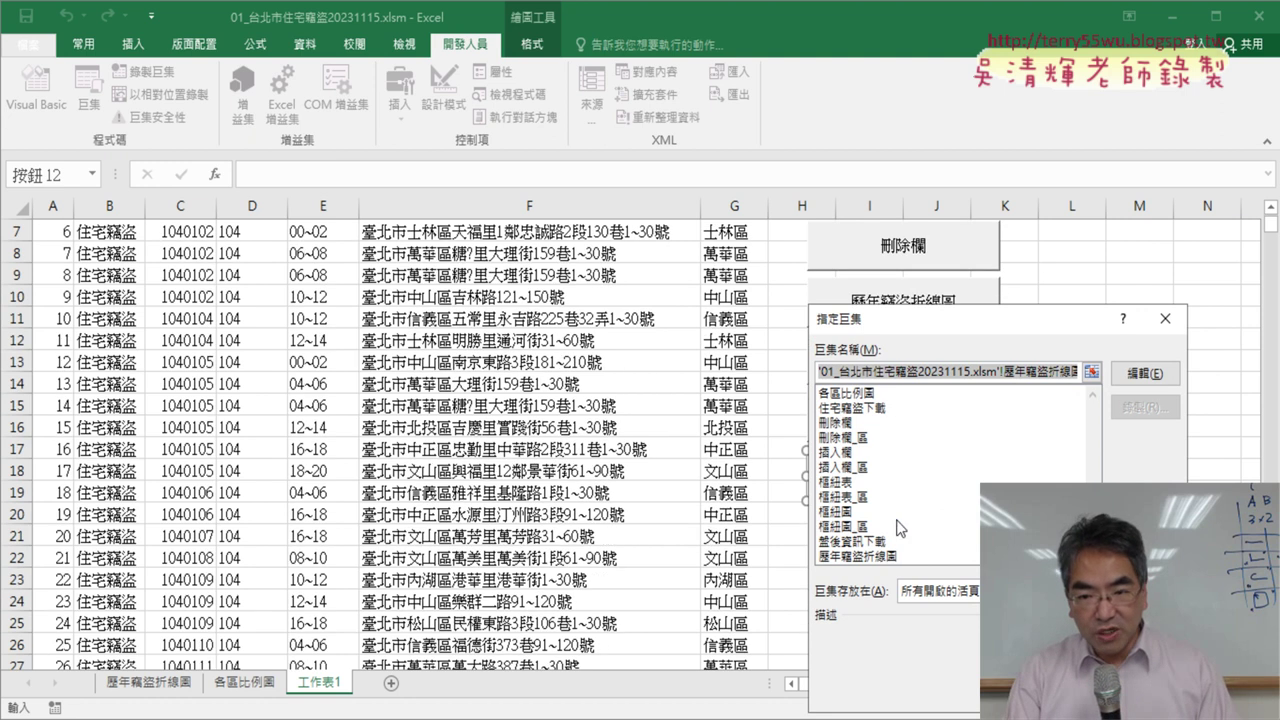
pyautogui.click(895, 394)
pyautogui.moveTo(931, 374); pyautogui.dragTo(812, 372)
pyautogui.rightClick(840, 373)
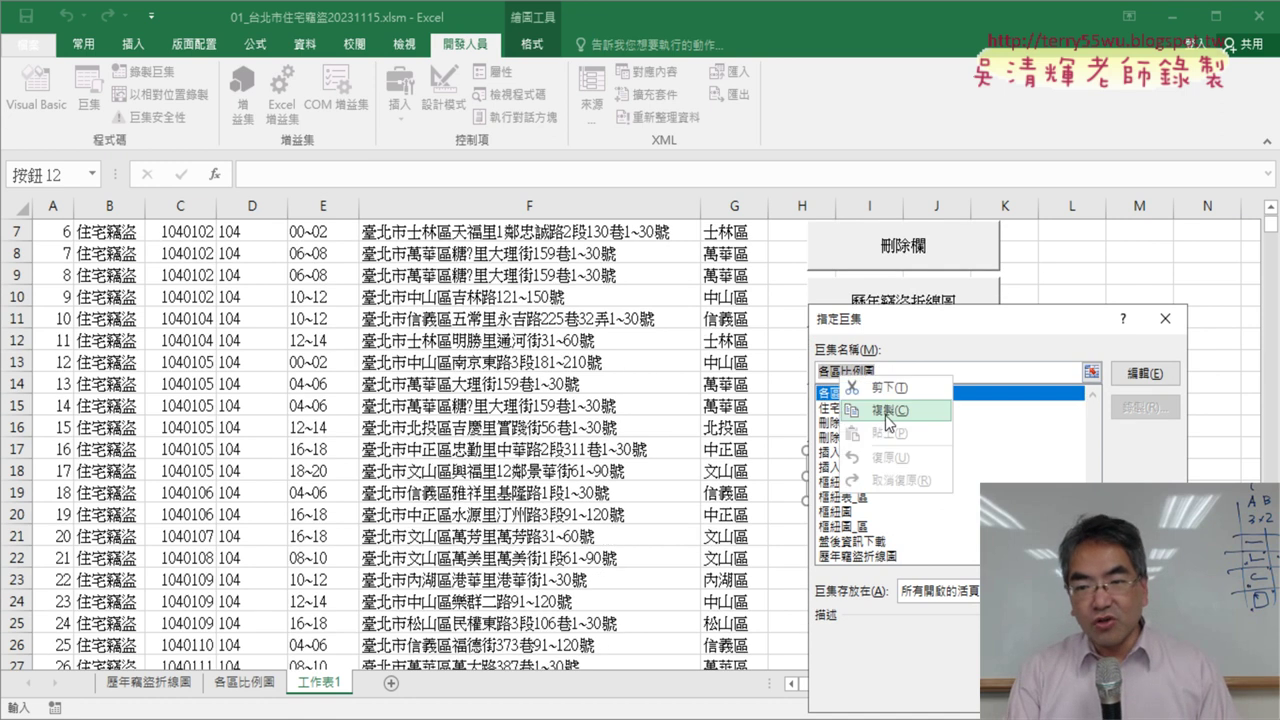
pyautogui.click(885, 414)
pyautogui.press('Escape')
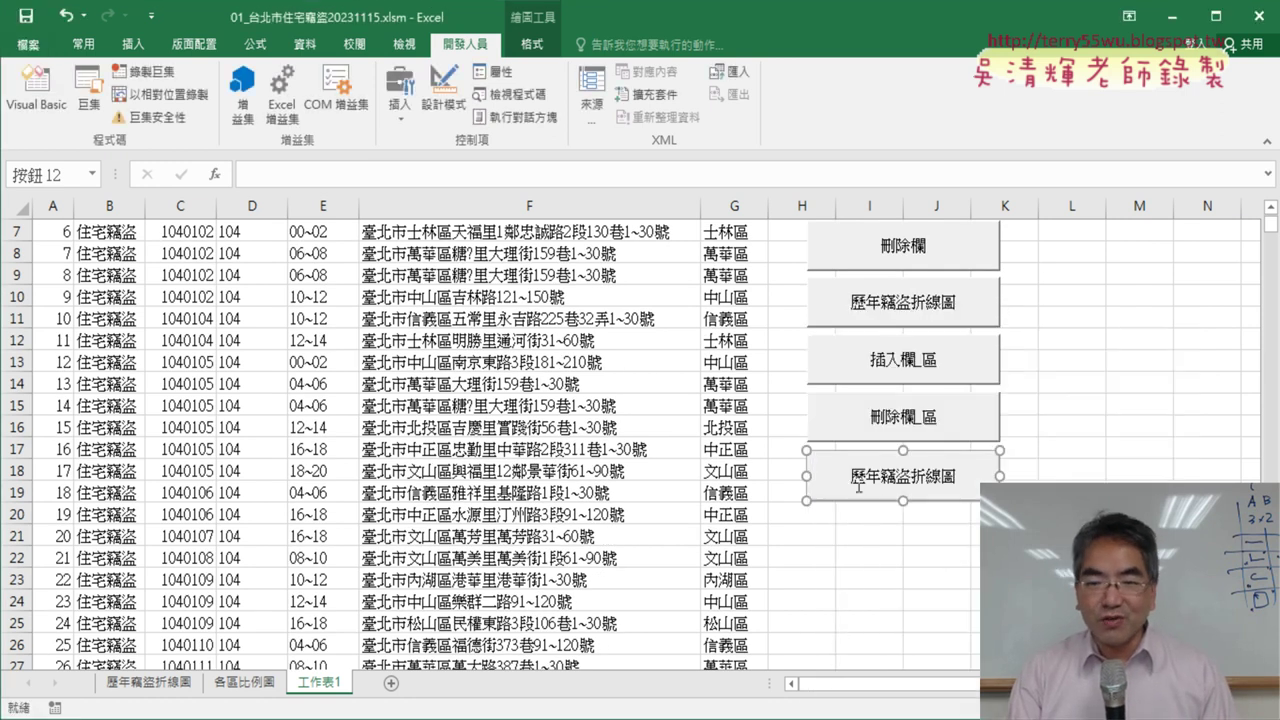
# Change the new button's caption to 各區比例圖
pyautogui.press('Delete')
pyautogui.press('Delete')
pyautogui.press('Delete')
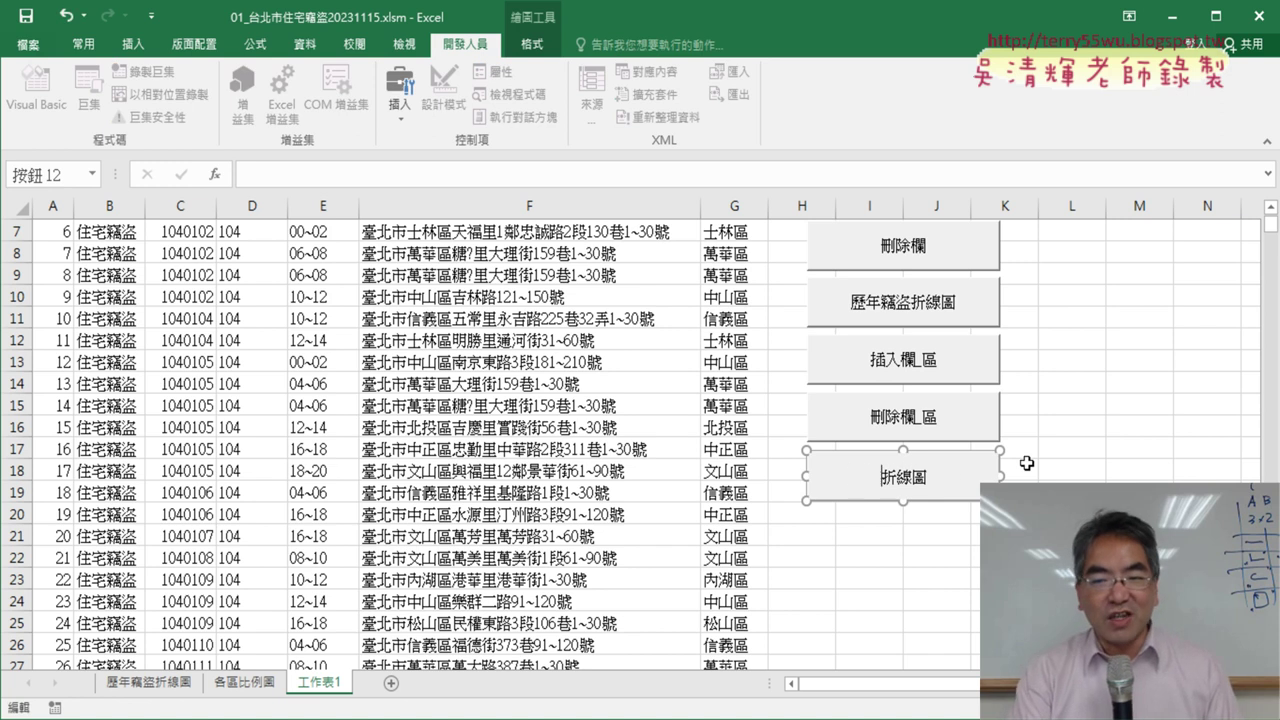
pyautogui.press('Delete')
pyautogui.press('Delete')
pyautogui.press('Delete')
pyautogui.write('各區比例圖')
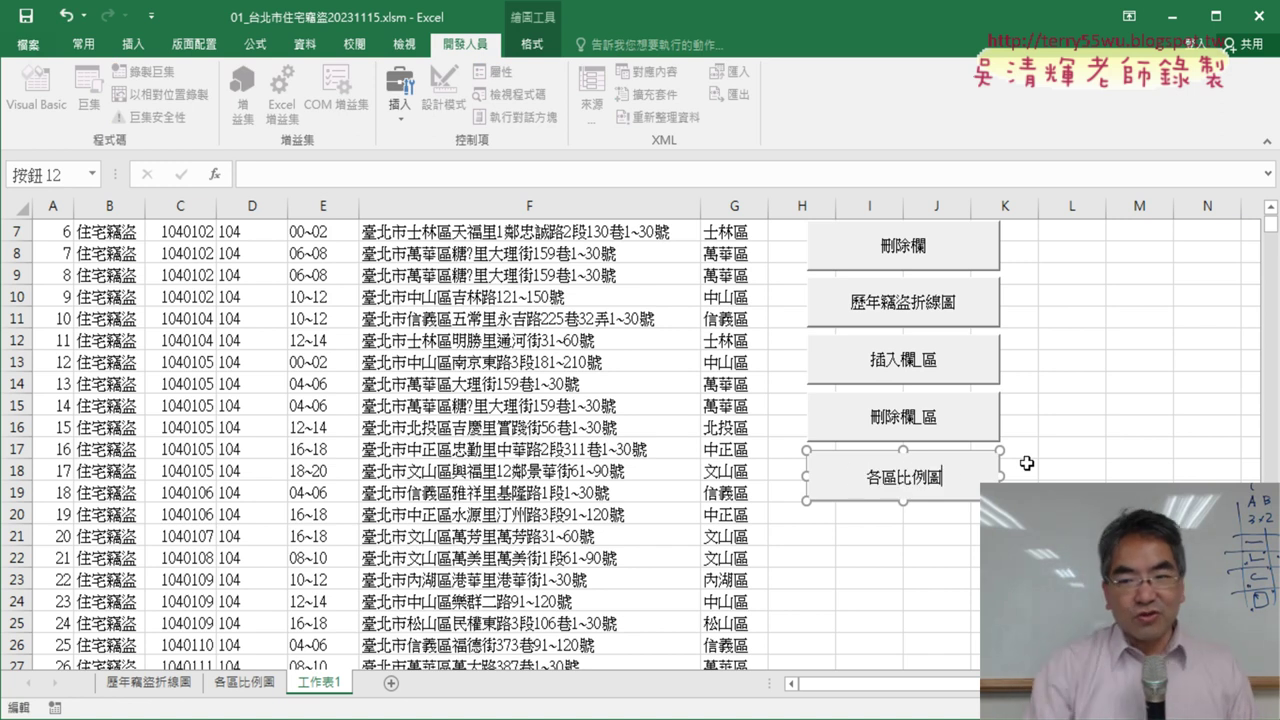
pyautogui.click(1063, 449)
# Delete the 各區比例圖 sheet and confirm the deletion
pyautogui.scroll(2, 1064, 453)
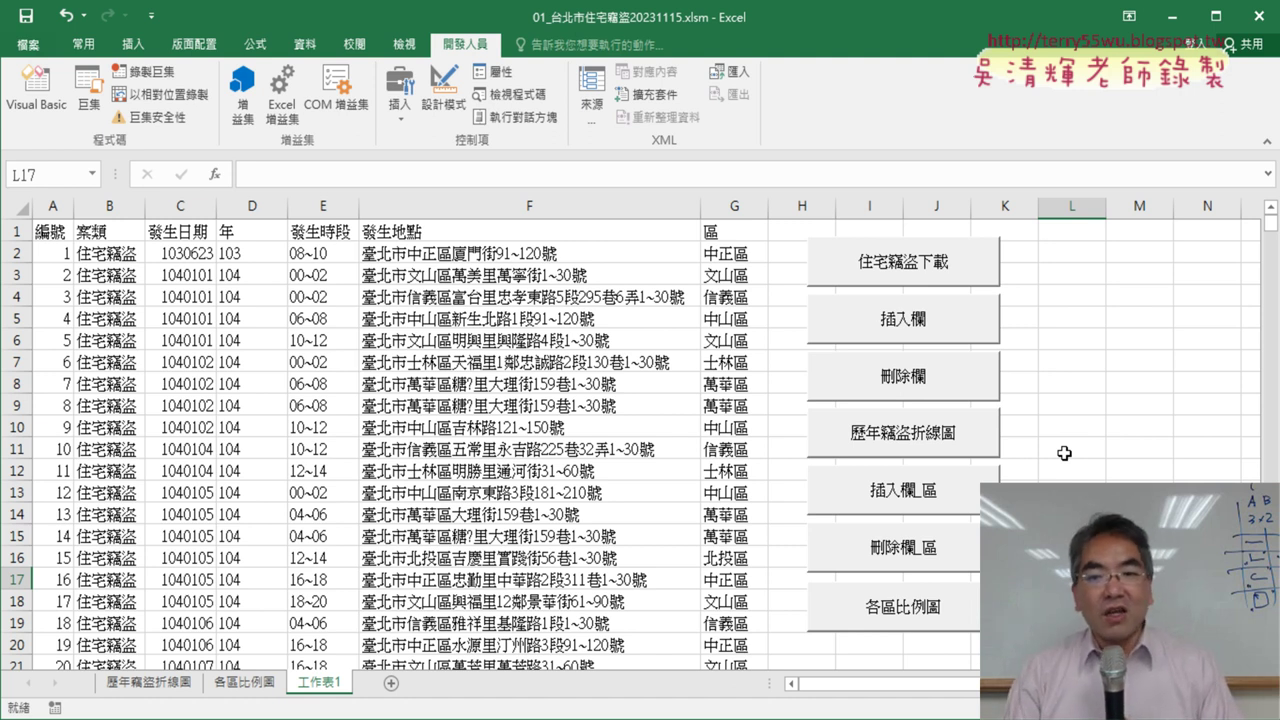
pyautogui.rightClick(243, 690)
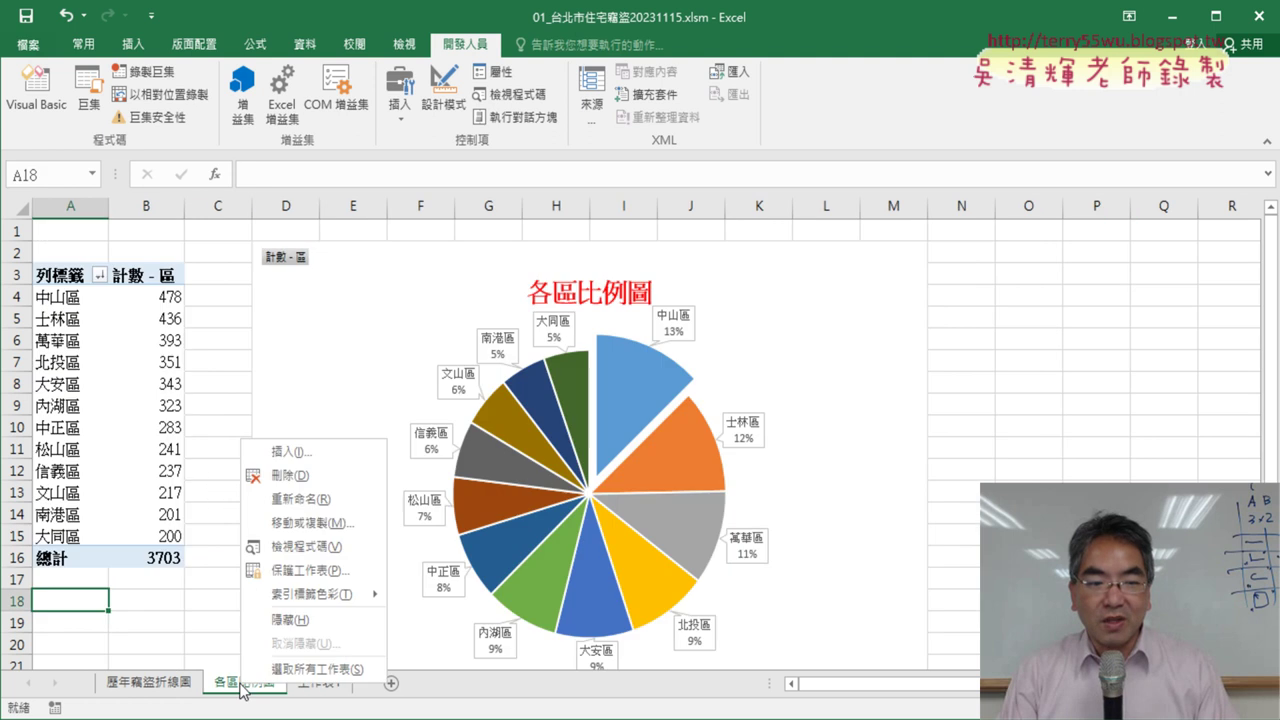
pyautogui.click(300, 475)
pyautogui.click(605, 424)
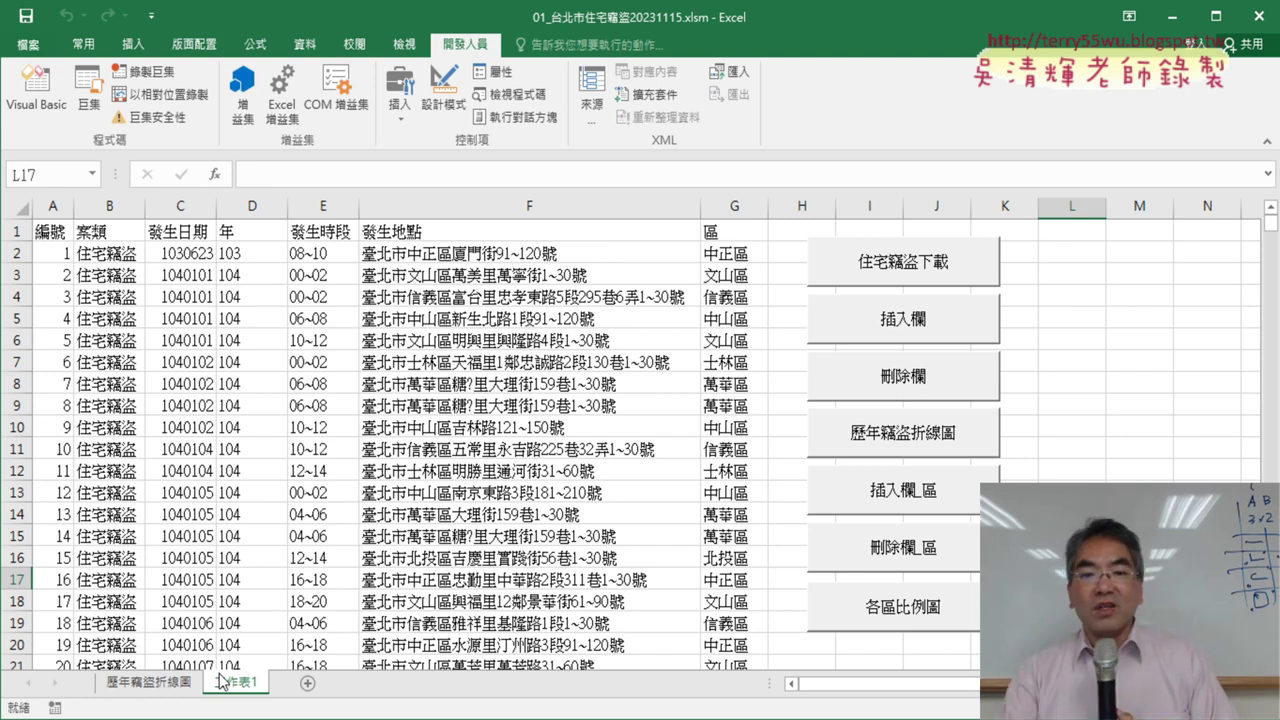
# Run the 各區比例圖 button macro, then open the 歷年竊盜折線圖 button's macro code for editing
pyautogui.click(918, 610)
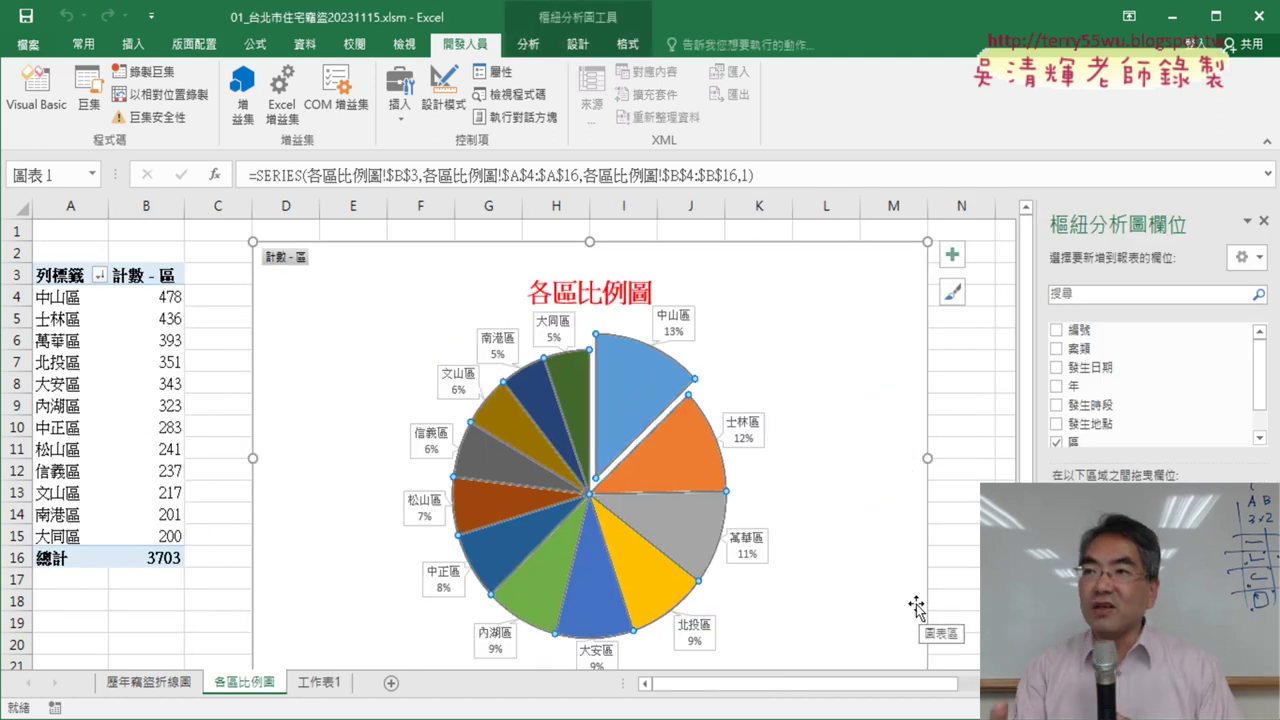
pyautogui.click(320, 684)
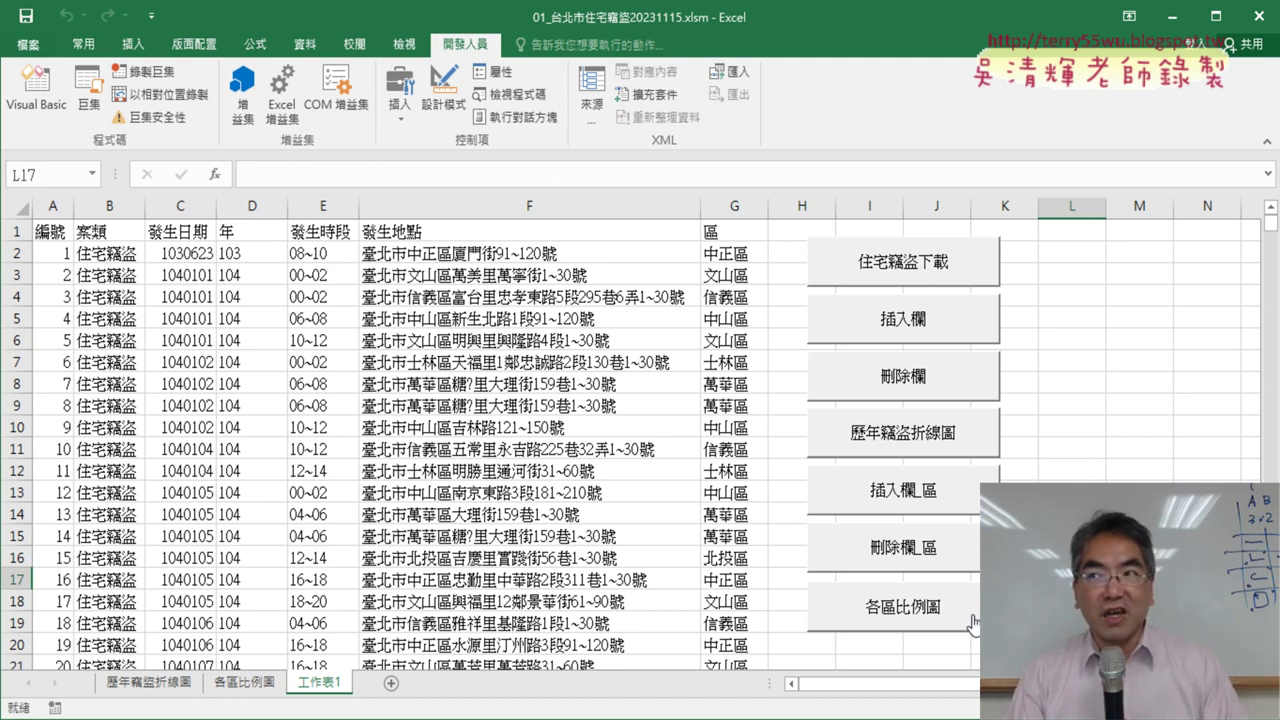
pyautogui.rightClick(958, 433)
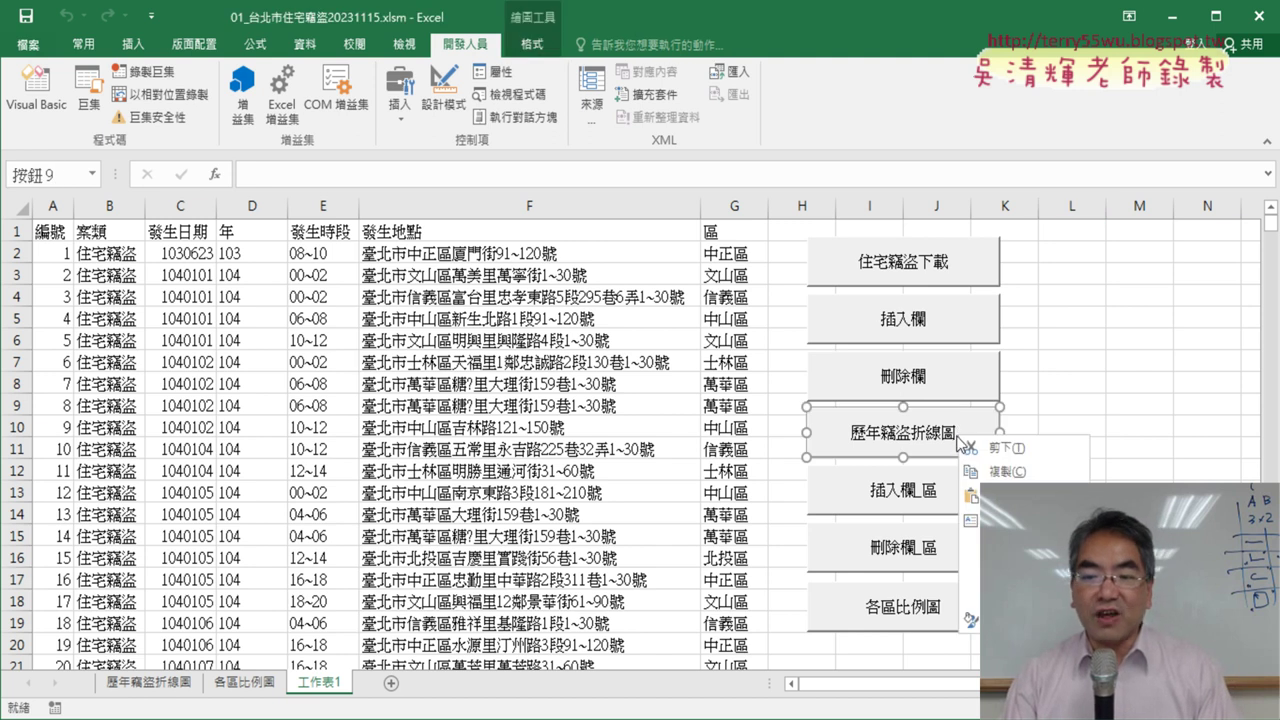
pyautogui.click(970, 598)
pyautogui.click(1152, 378)
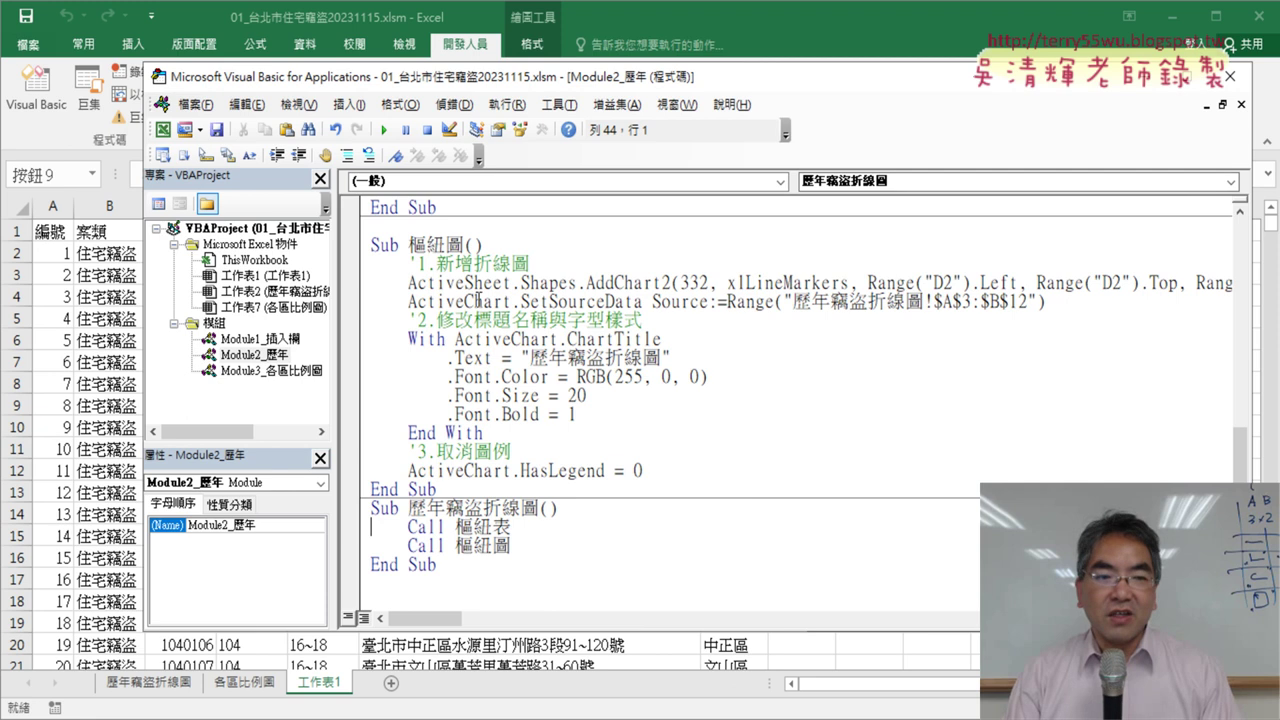
# In Module3_各區比例圖, add an indented 'if' line right under Sub 各區比例圖()
pyautogui.doubleClick(310, 371)
pyautogui.scroll(-4, 560, 484)
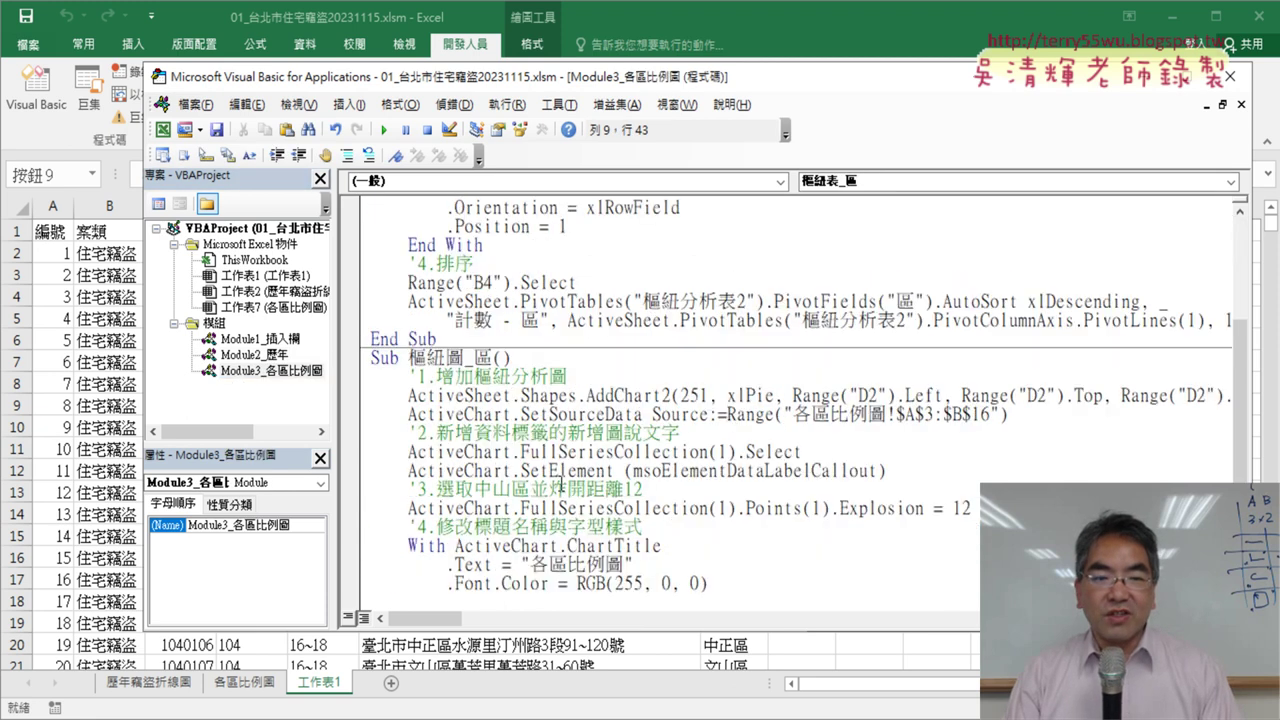
pyautogui.scroll(-4, 562, 484)
pyautogui.click(555, 509)
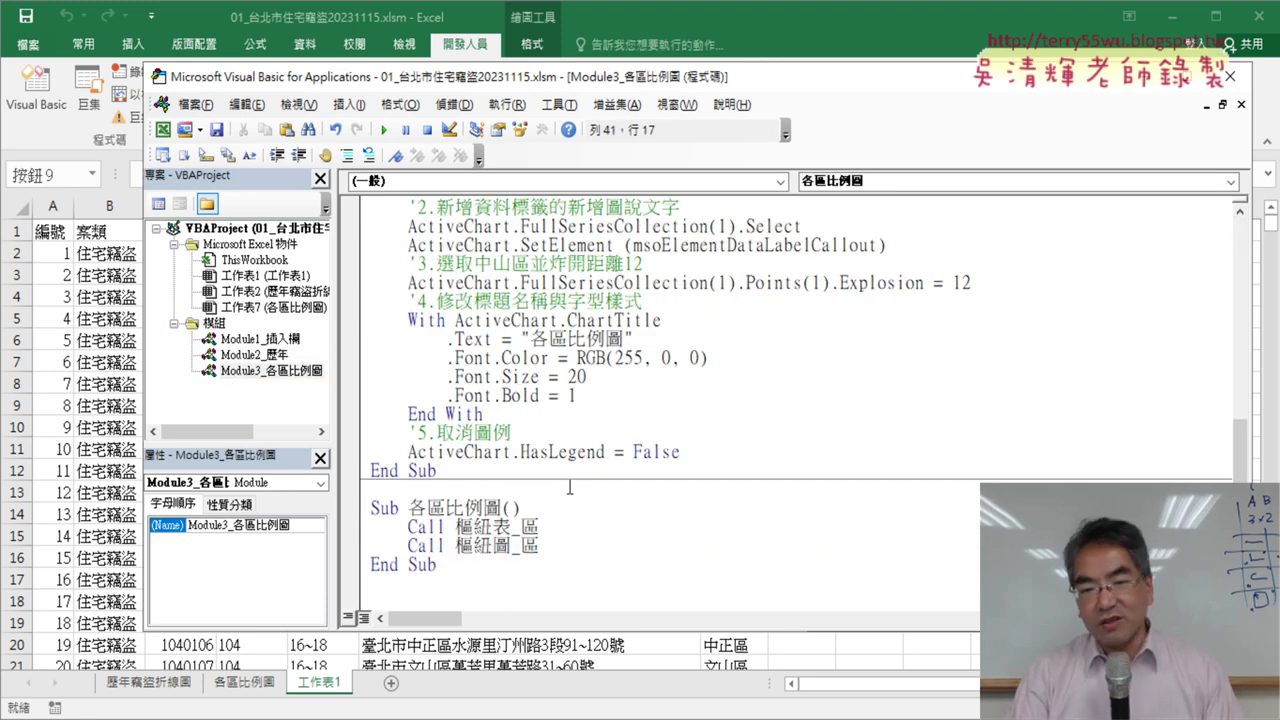
pyautogui.press('Return')
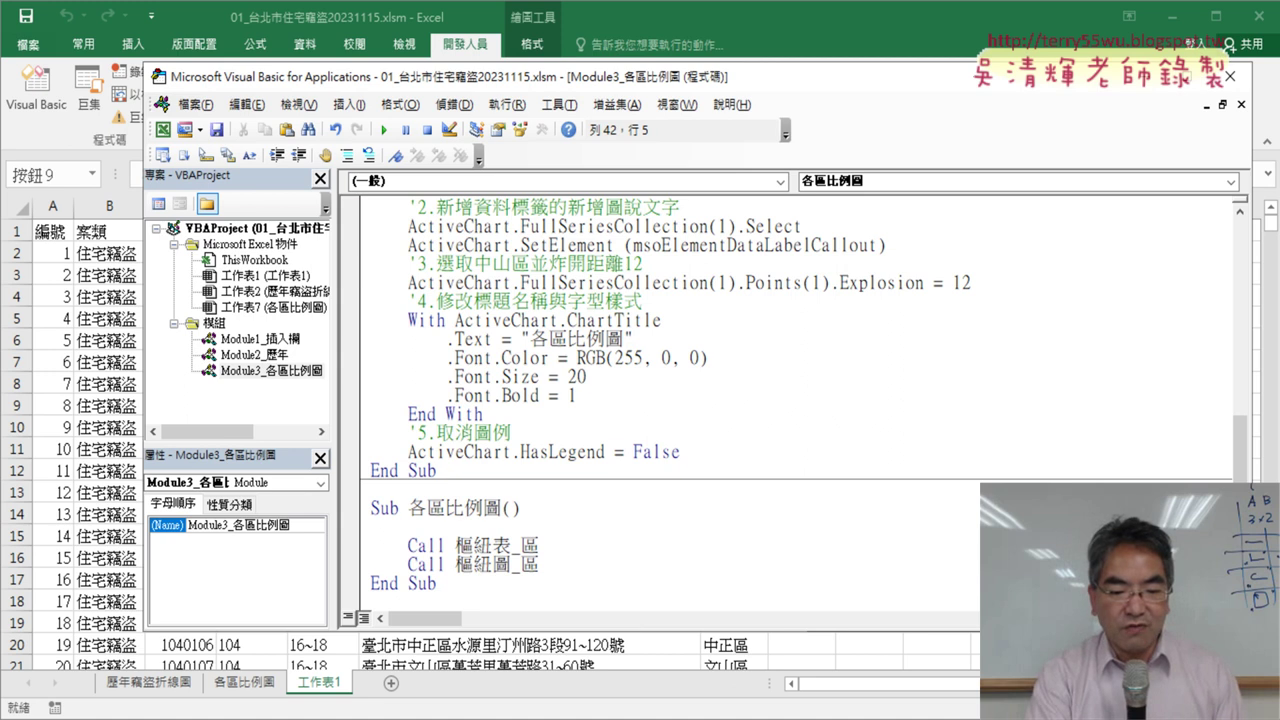
pyautogui.press('Tab')
pyautogui.write('ㄞ')
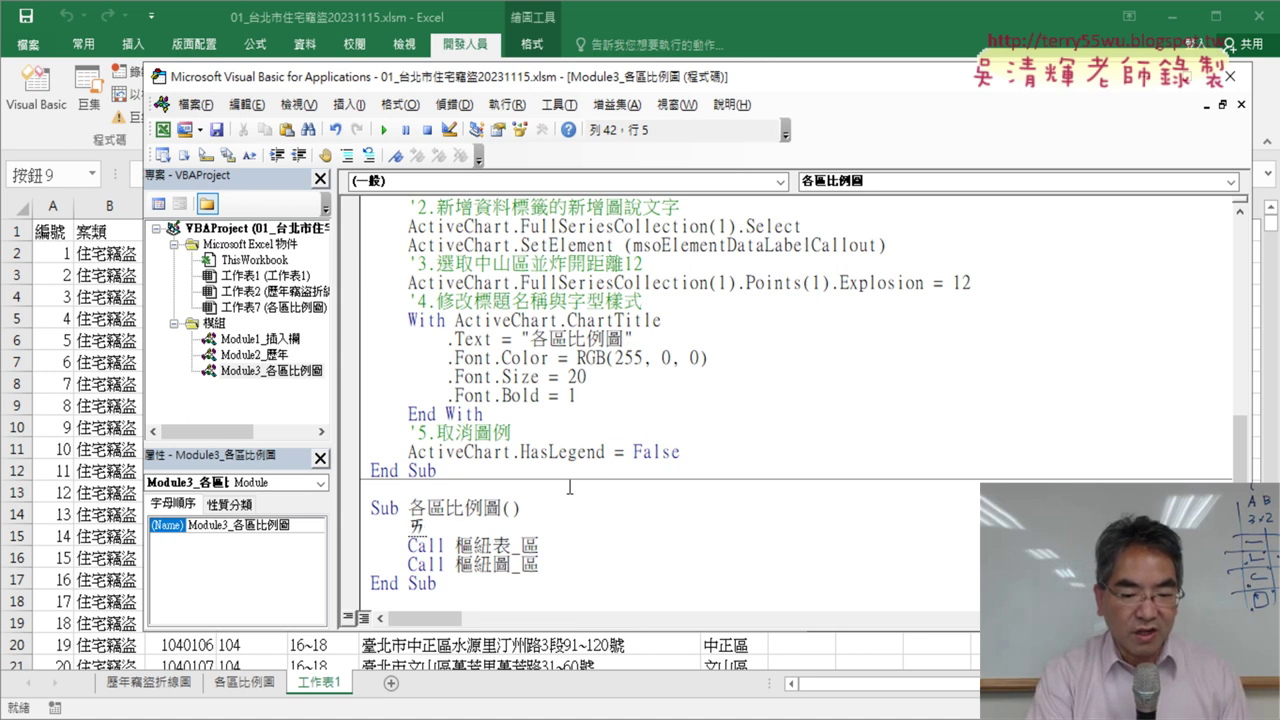
pyautogui.press('BackSpace')
pyautogui.write('if')
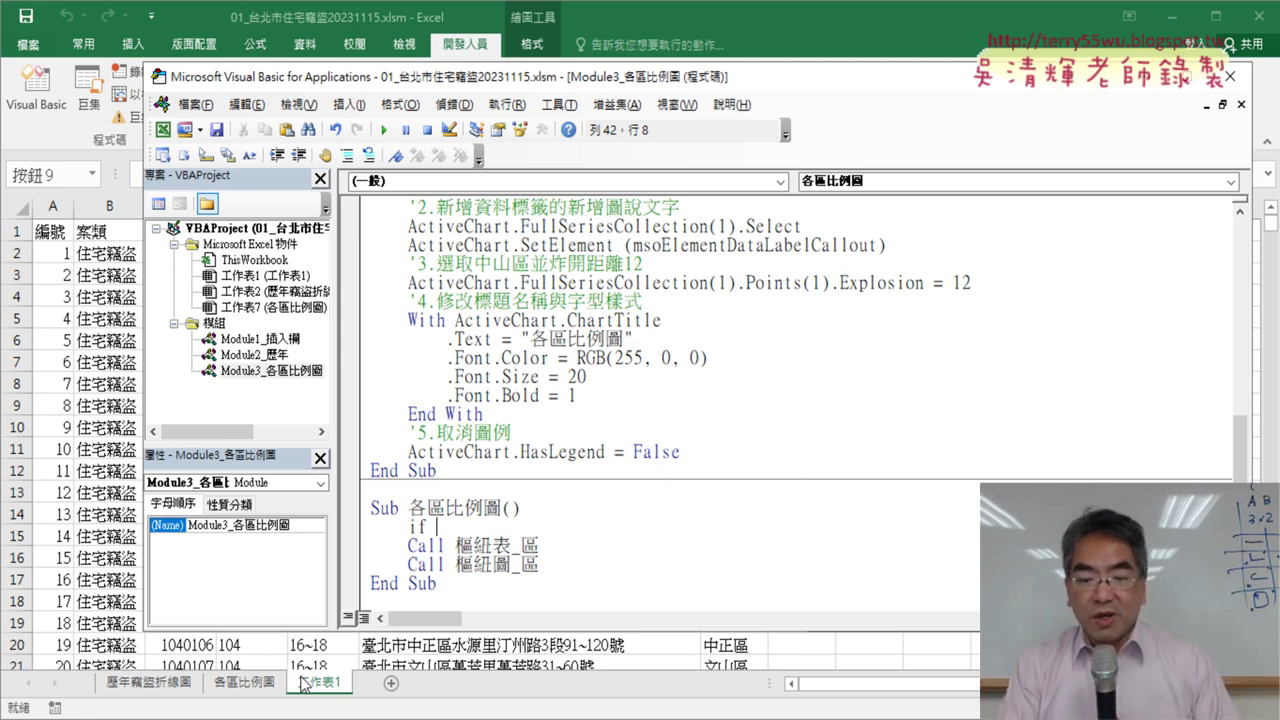
# Replace the stray 'if' with a new line reading sheets(1).name
pyautogui.press('BackSpace')
pyautogui.press('BackSpace')
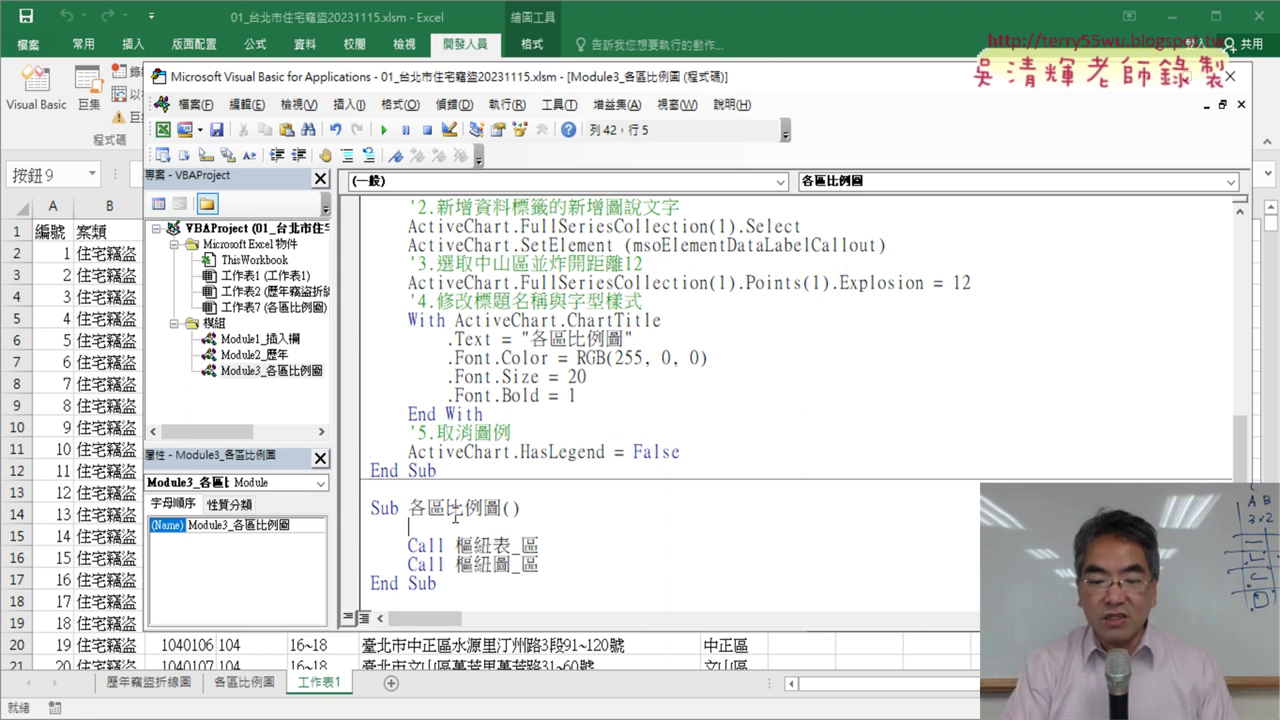
pyautogui.press('Return')
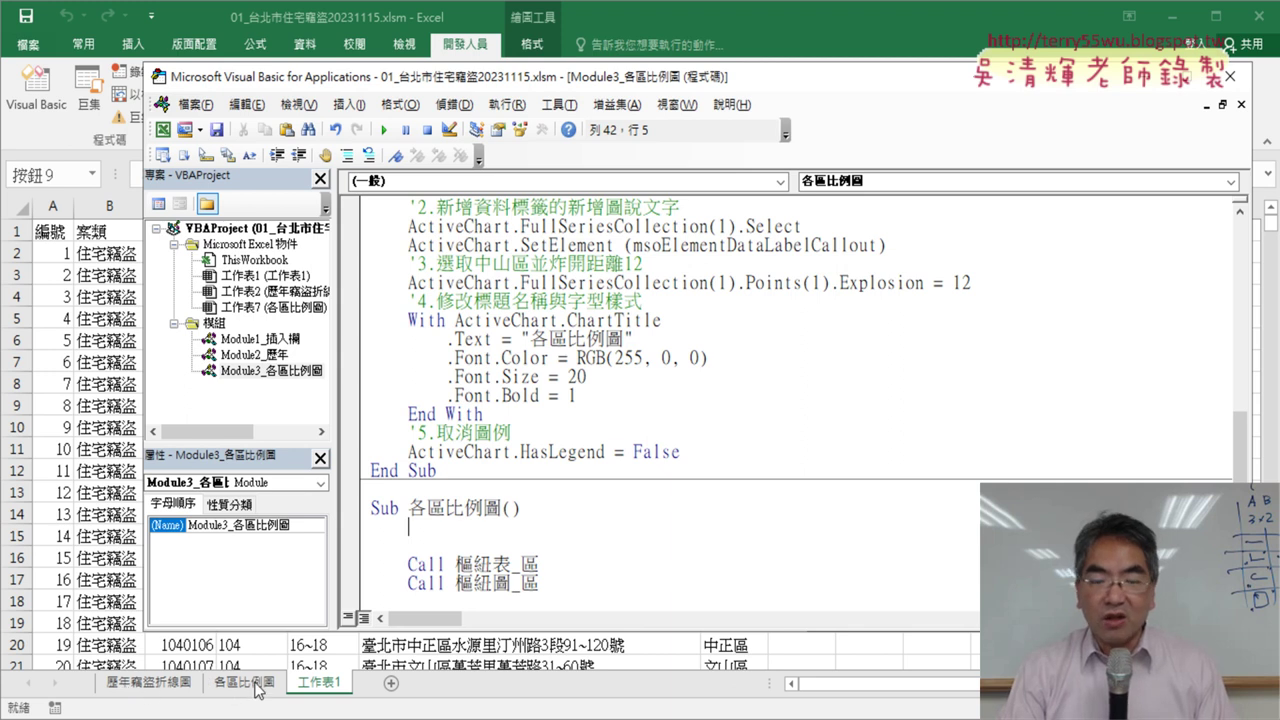
pyautogui.write('s')
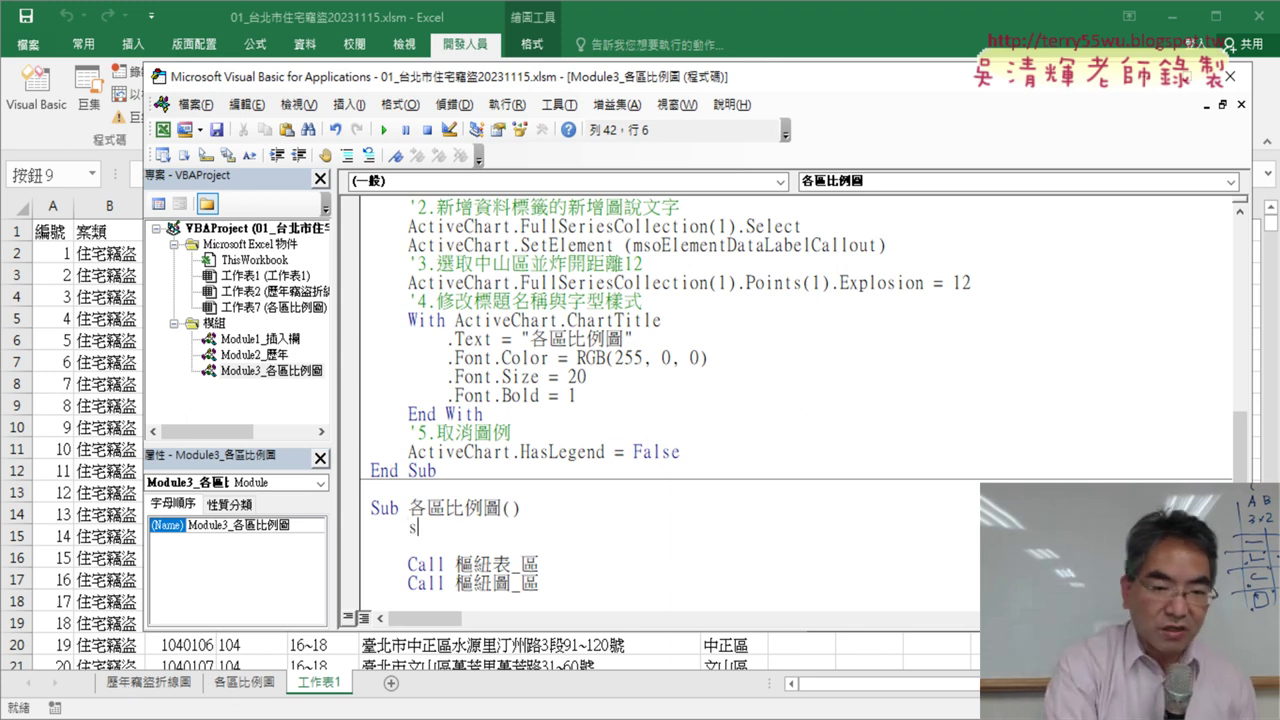
pyautogui.write('he')
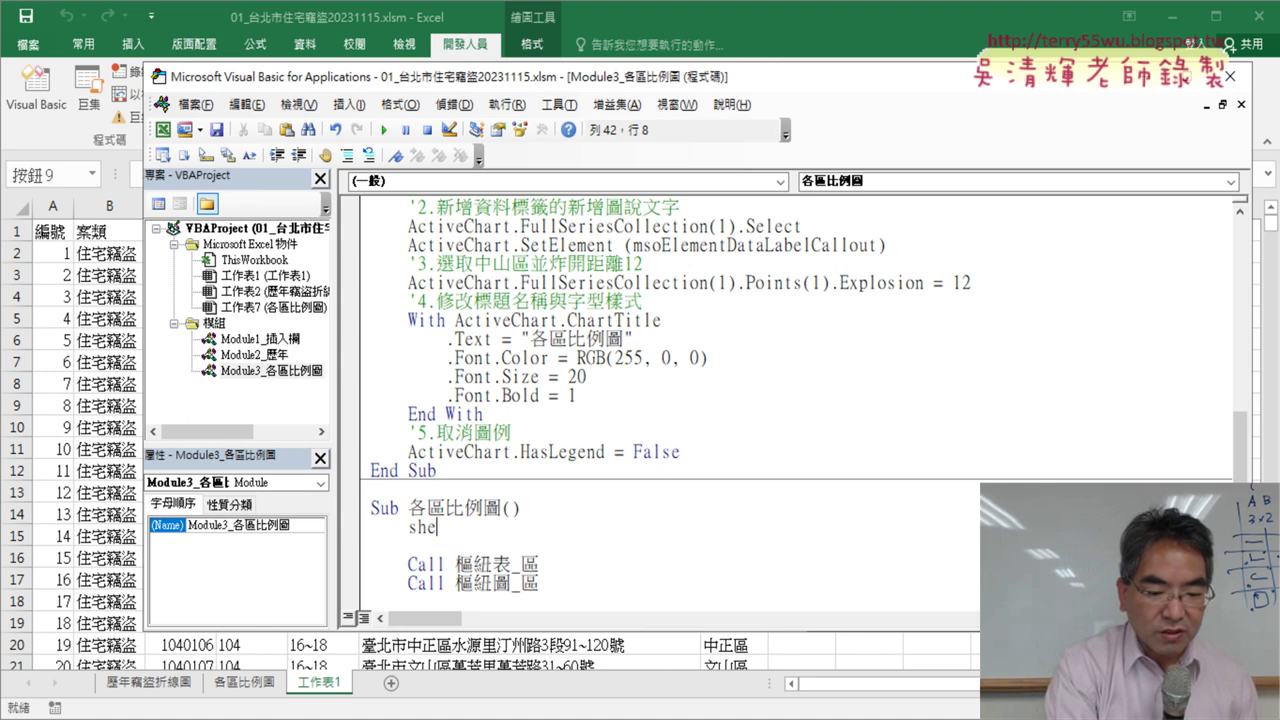
pyautogui.write('ets')
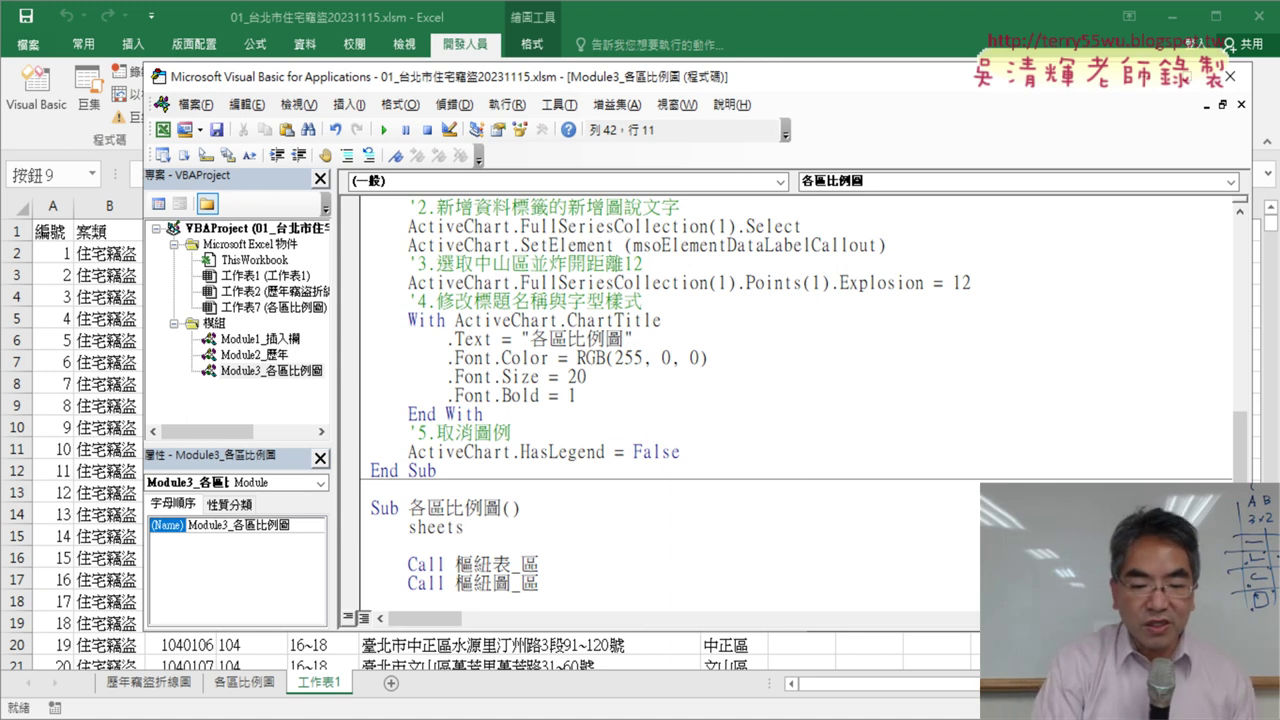
pyautogui.write('()')
pyautogui.press('Left')
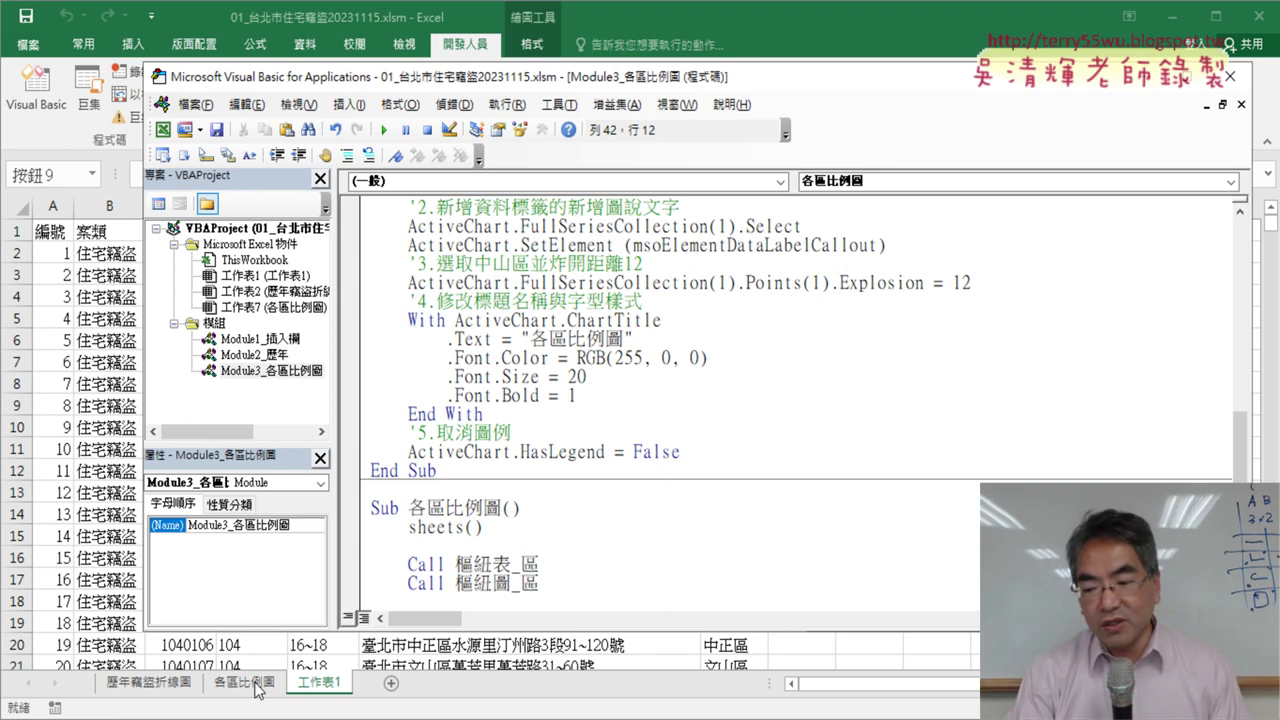
pyautogui.write('1')
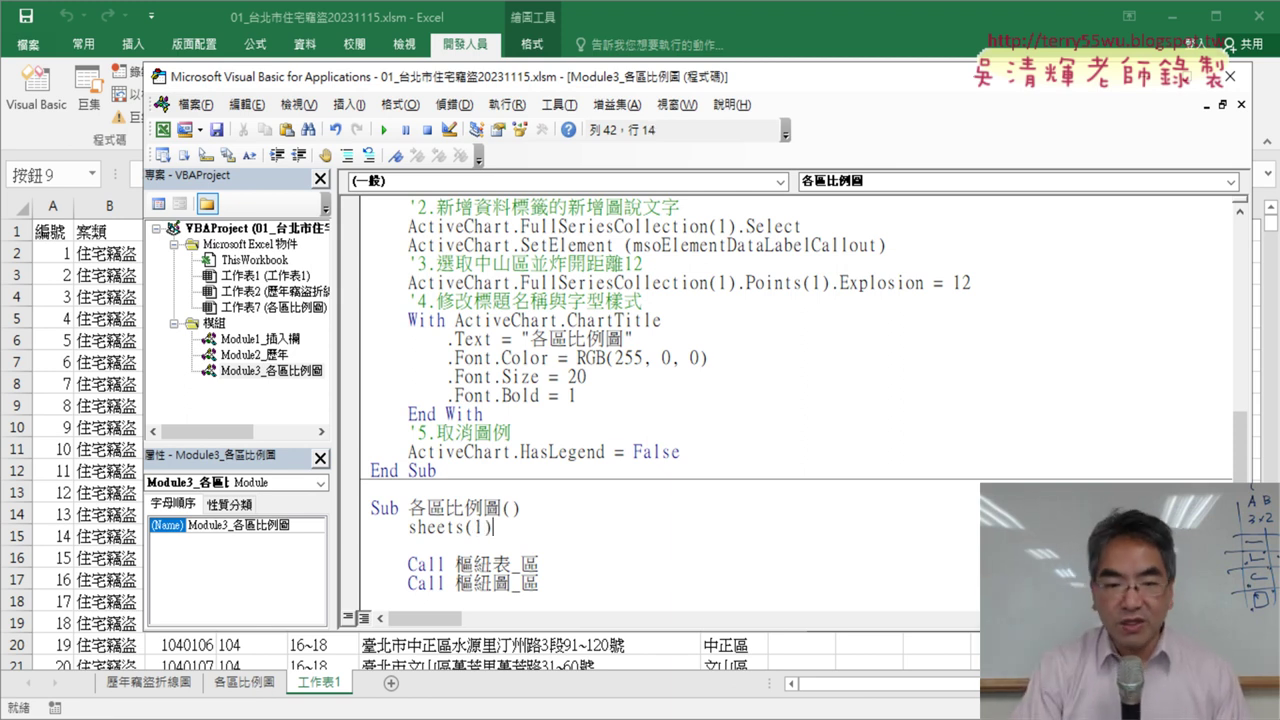
pyautogui.press('Right')
pyautogui.write('.')
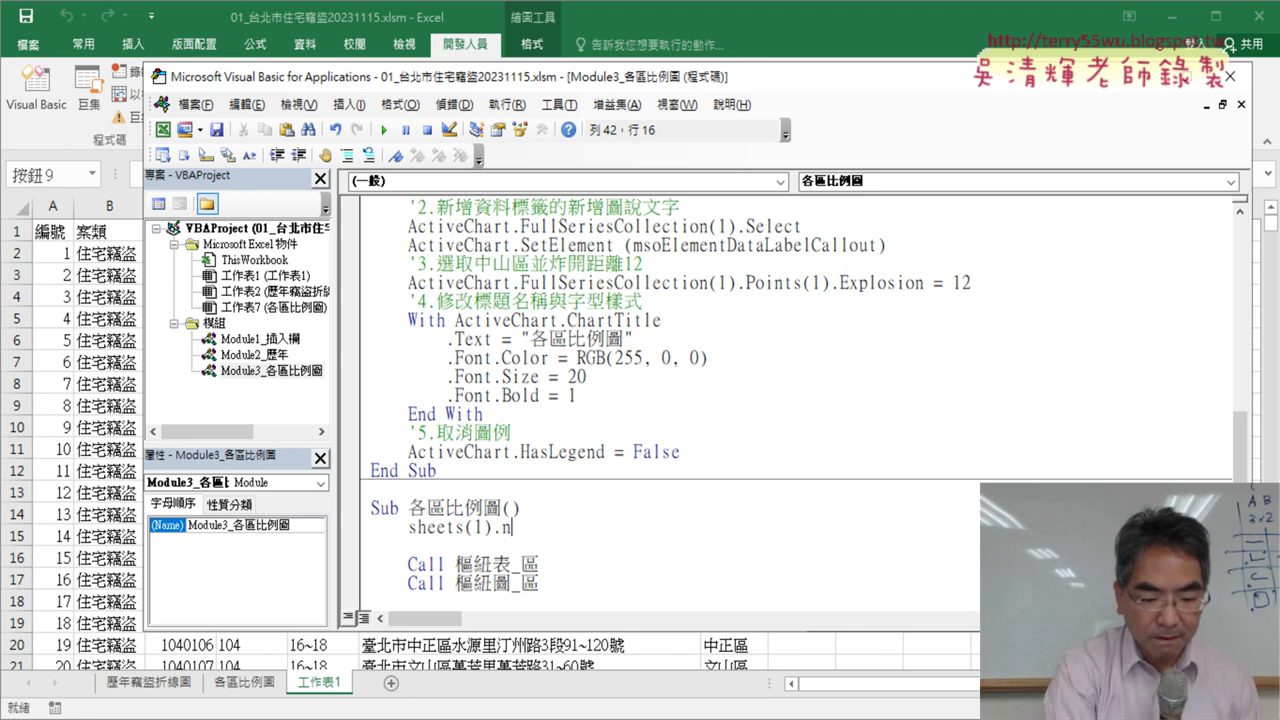
pyautogui.write('name')
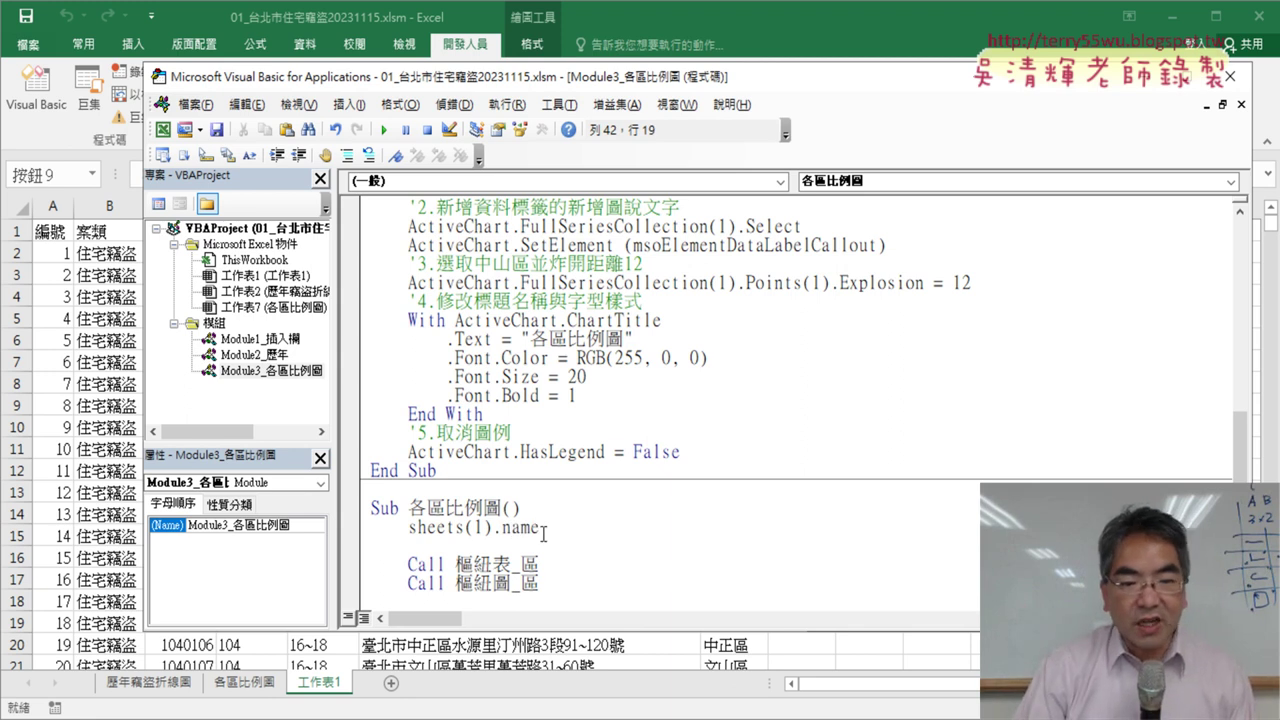
# Copy the sheets(1).name expression and enlarge the code editor window
pyautogui.moveTo(541, 527); pyautogui.dragTo(411, 532)
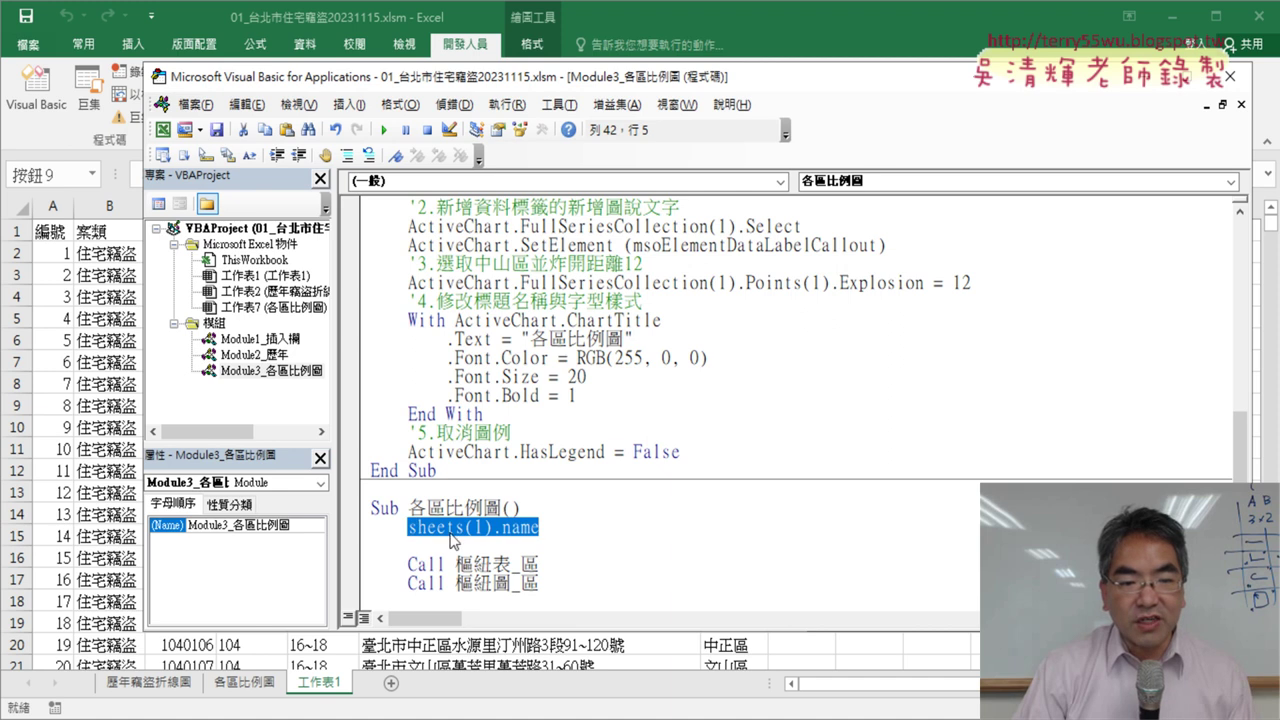
pyautogui.rightClick(467, 529)
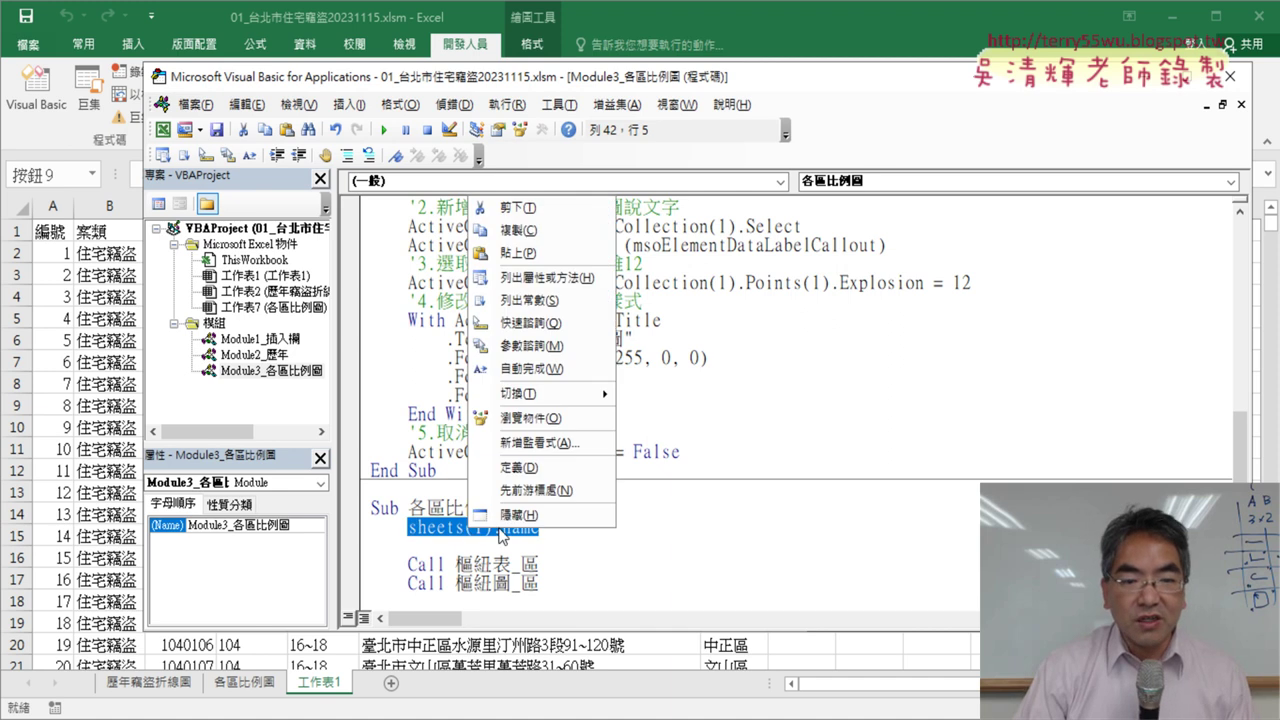
pyautogui.click(578, 231)
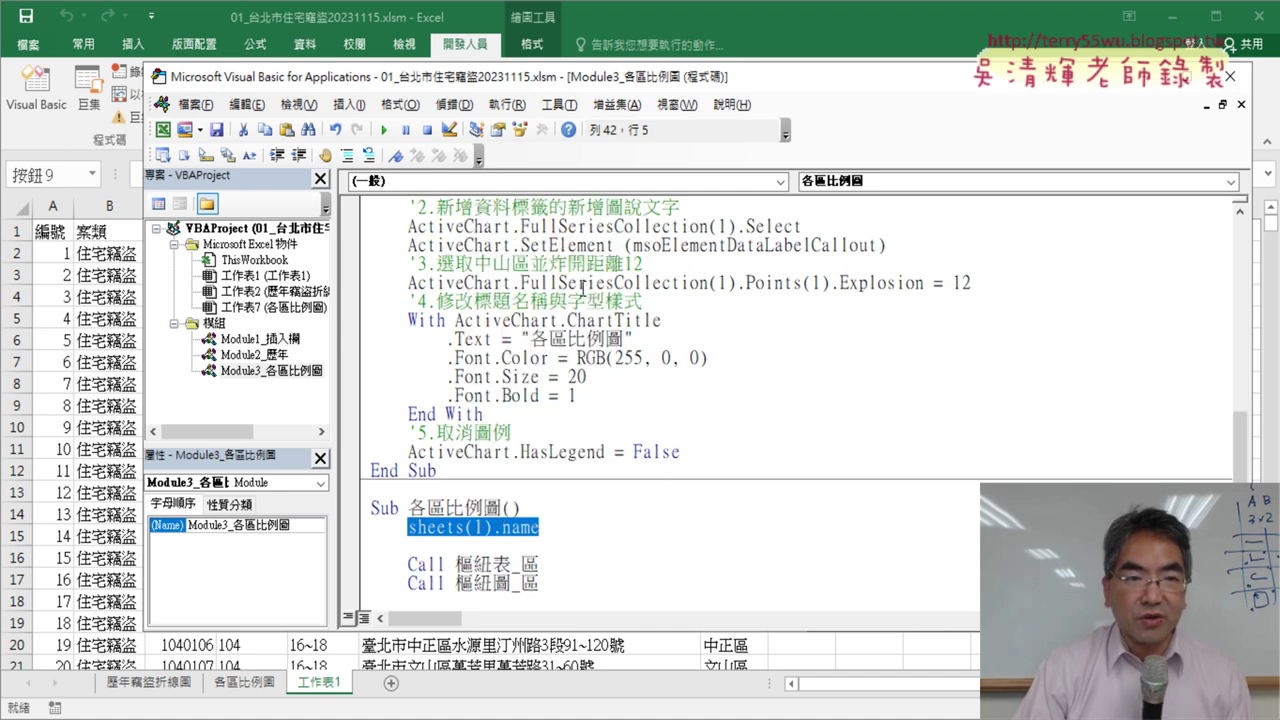
pyautogui.moveTo(498, 87); pyautogui.dragTo(500, 42)
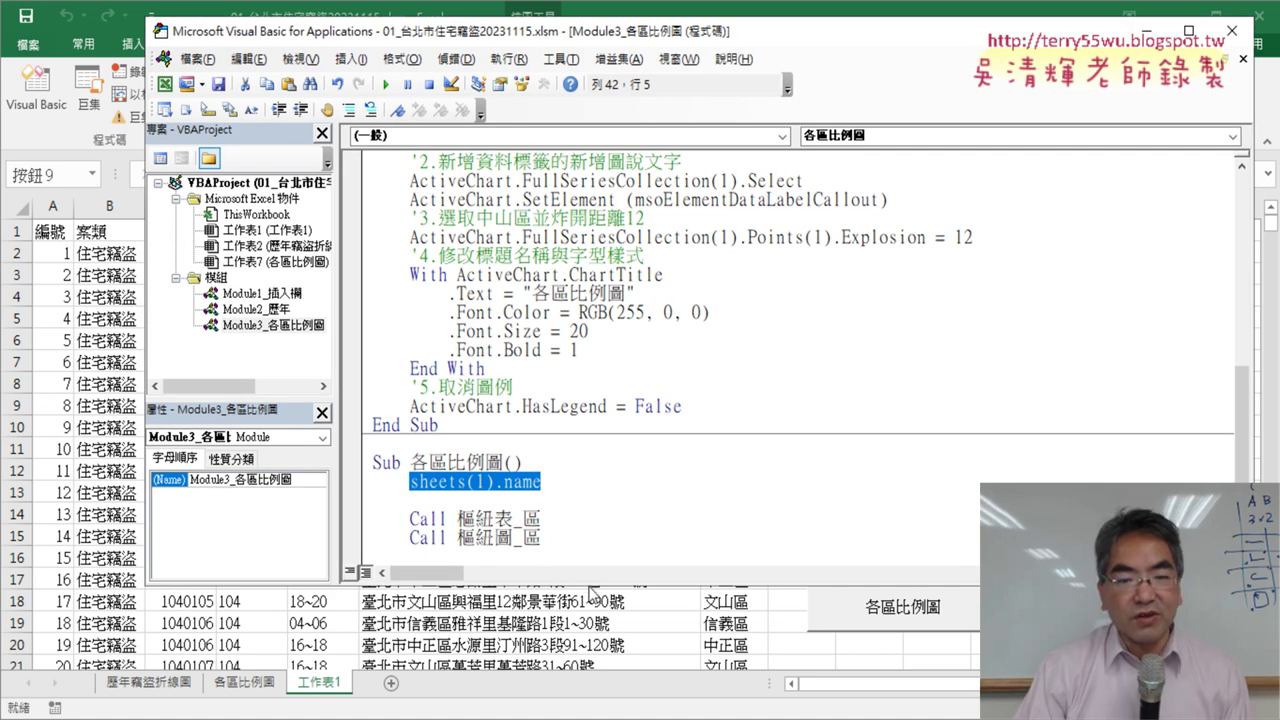
pyautogui.moveTo(591, 586); pyautogui.dragTo(591, 632)
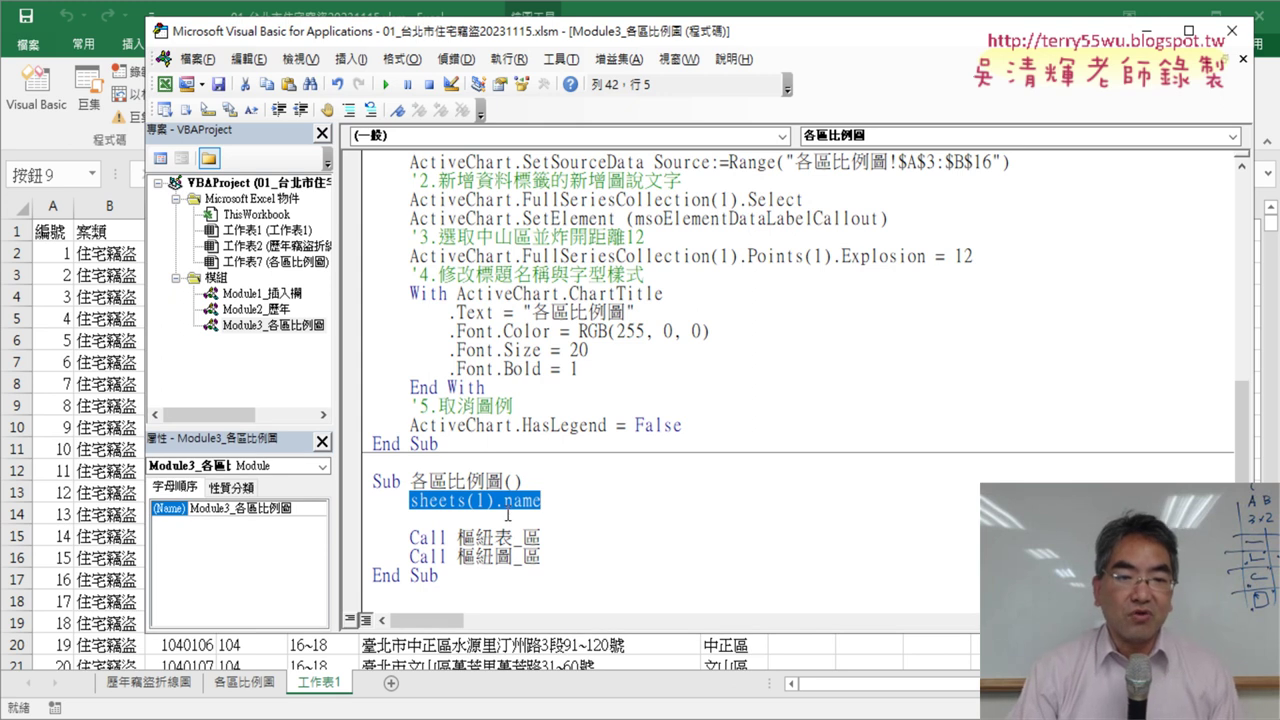
# Show the Immediate window and print the first sheet's name with ? sheets(1).name
pyautogui.click(300, 59)
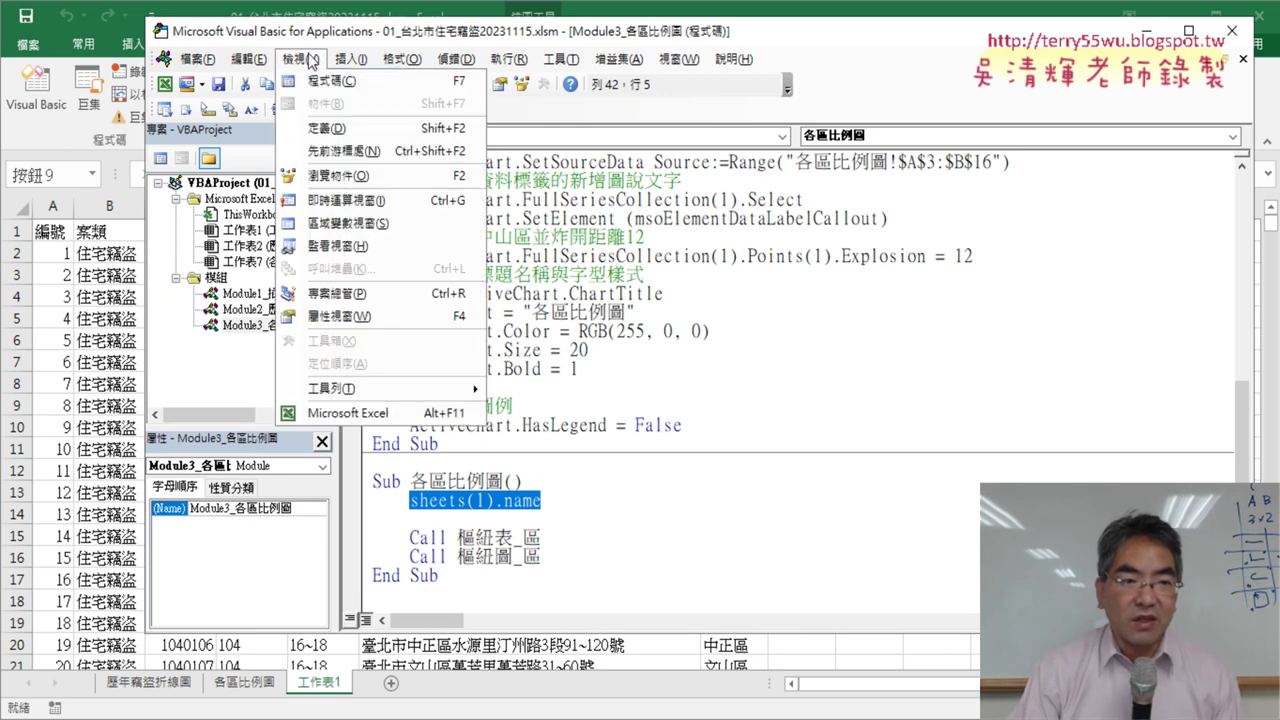
pyautogui.click(405, 203)
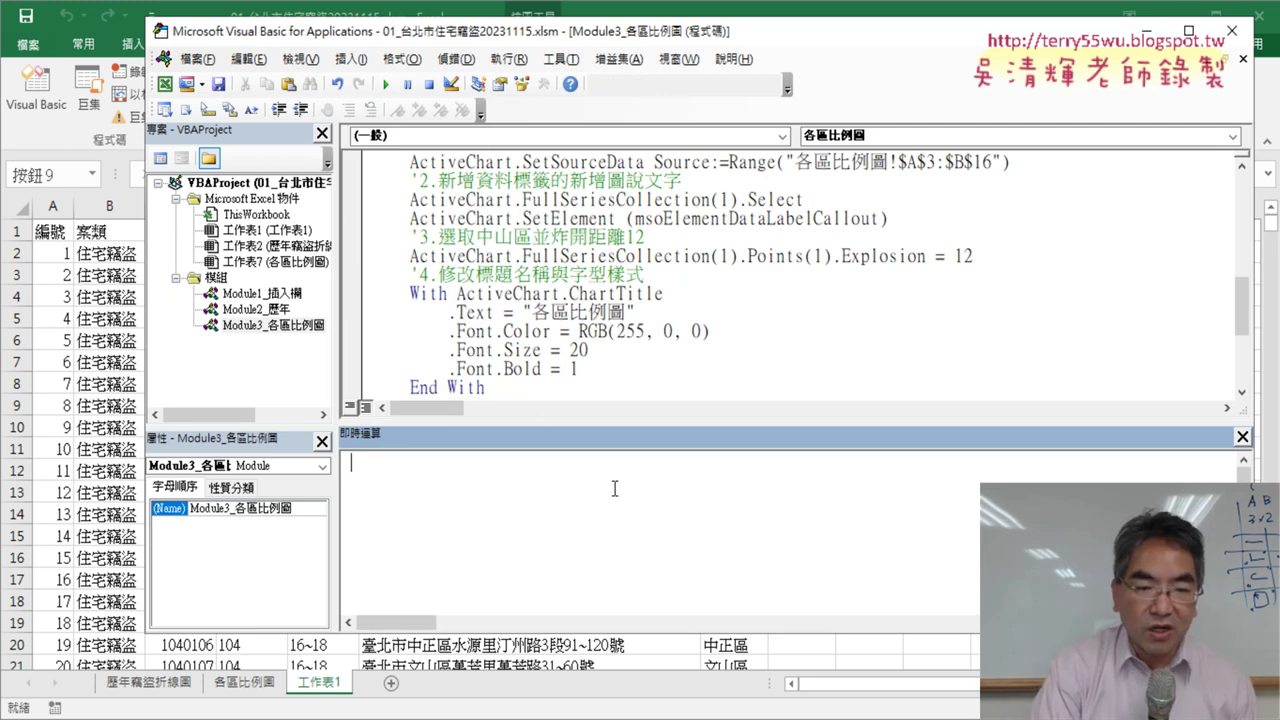
pyautogui.write('?')
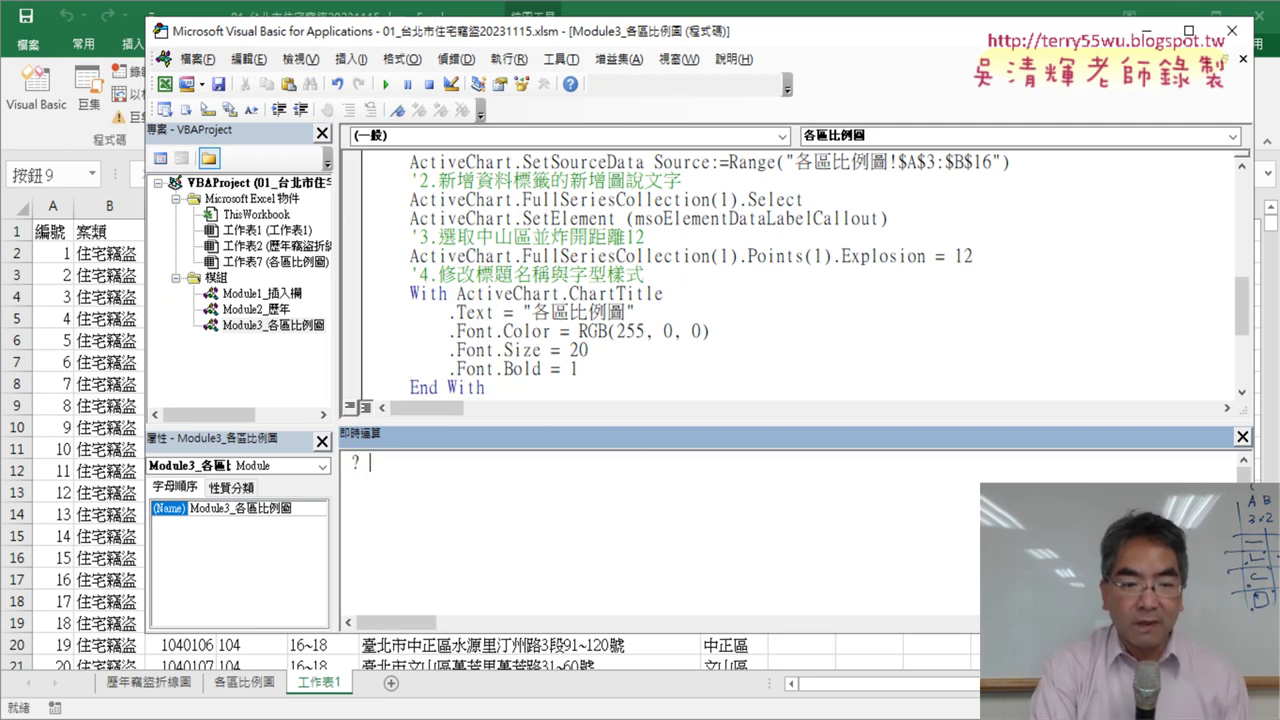
pyautogui.write(' sheets(1).name')
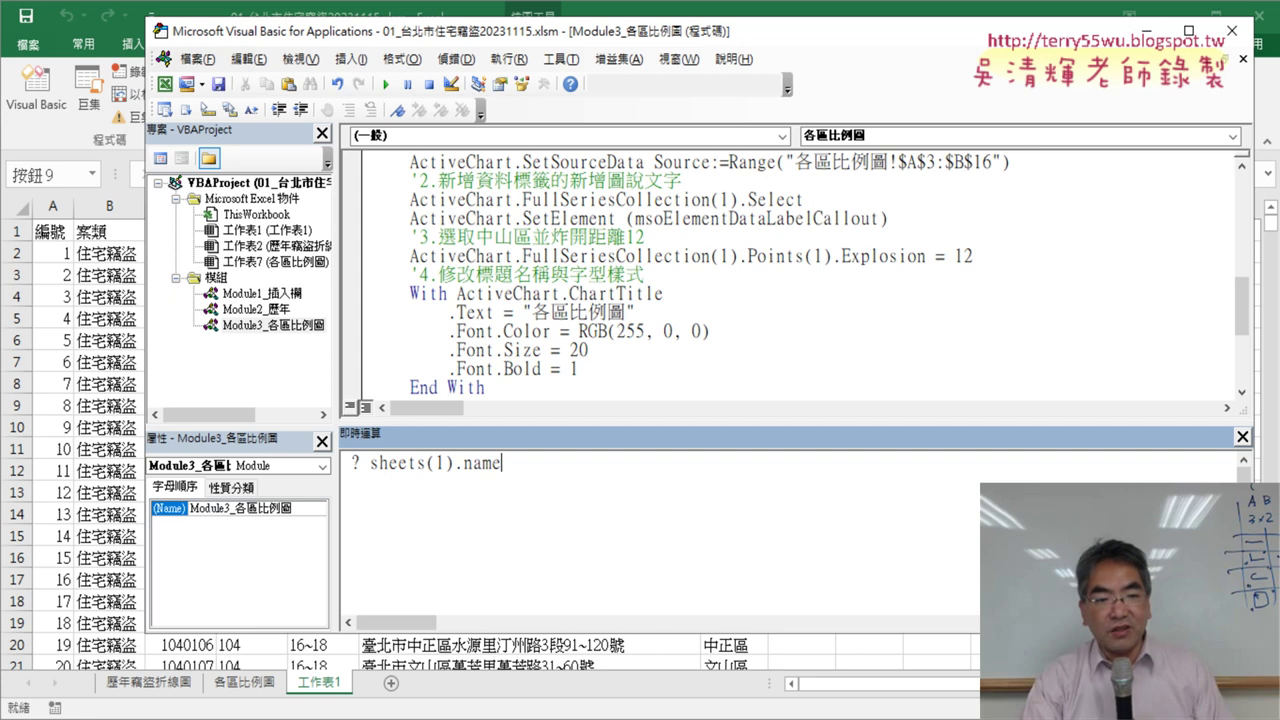
pyautogui.press('Return')
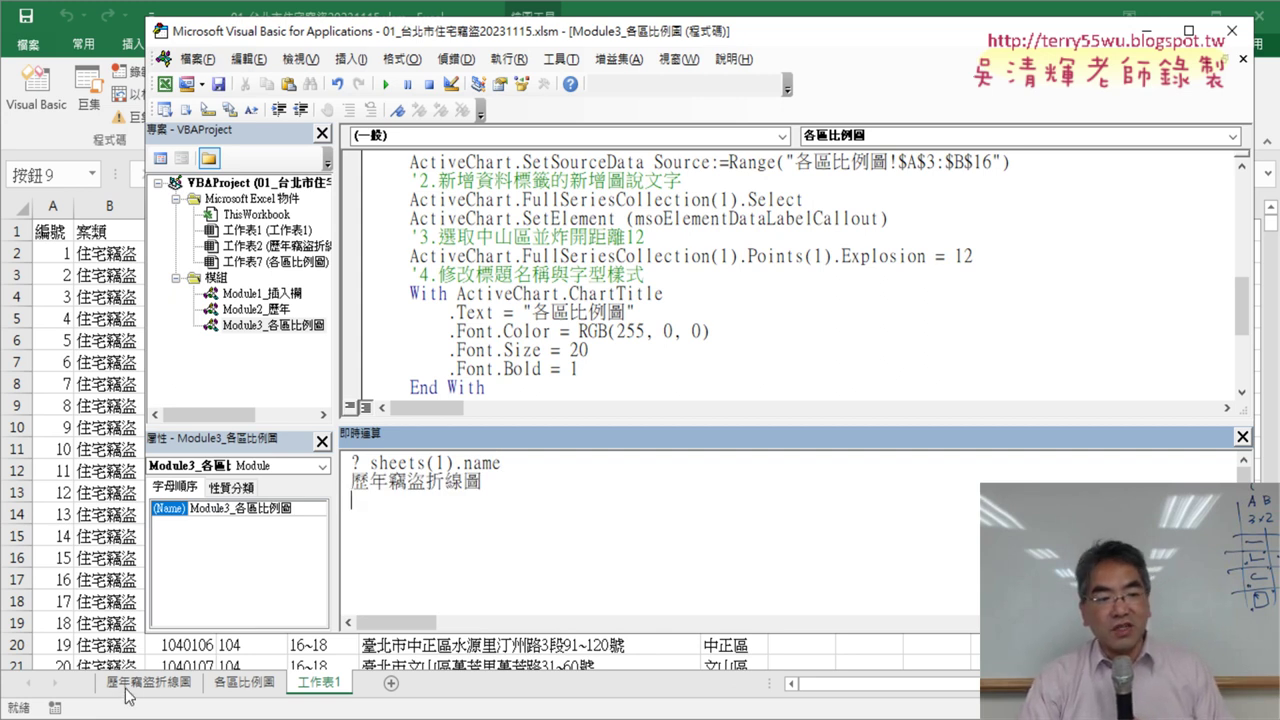
# Query sheet names for indexes 2, 3 and 4, dismissing the out-of-range error
pyautogui.doubleClick(441, 463)
pyautogui.write('2')
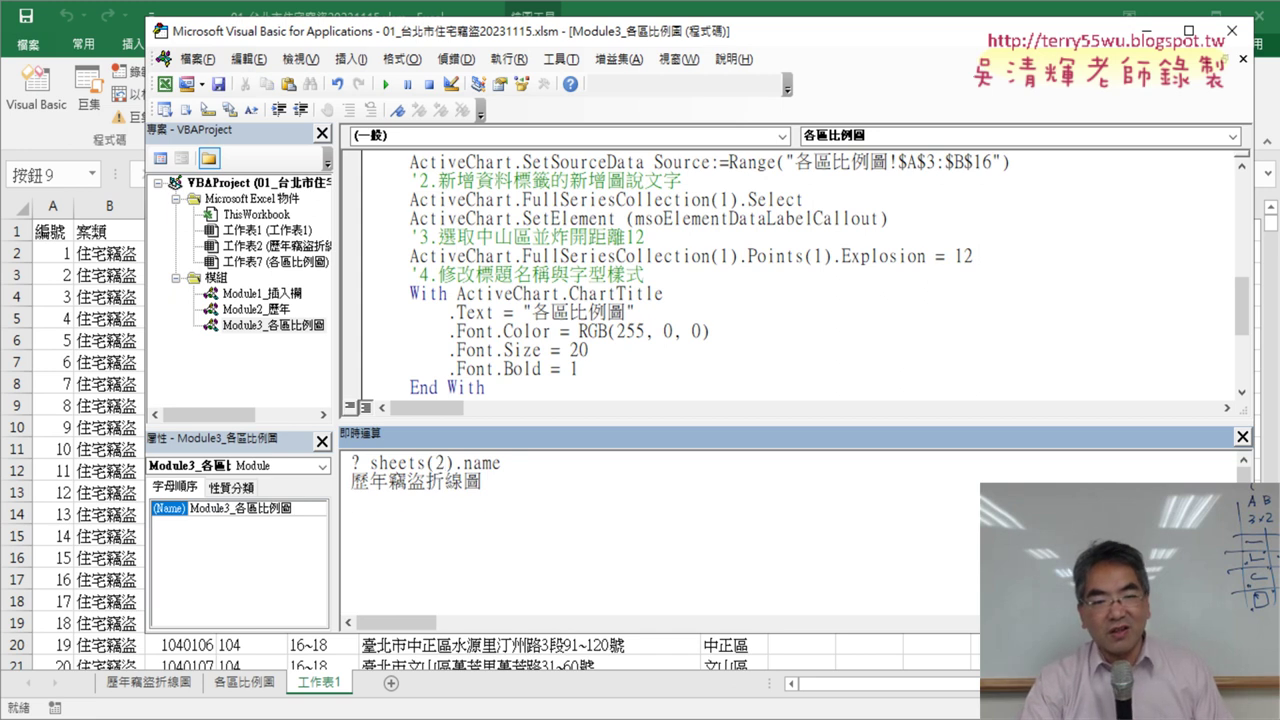
pyautogui.press('Return')
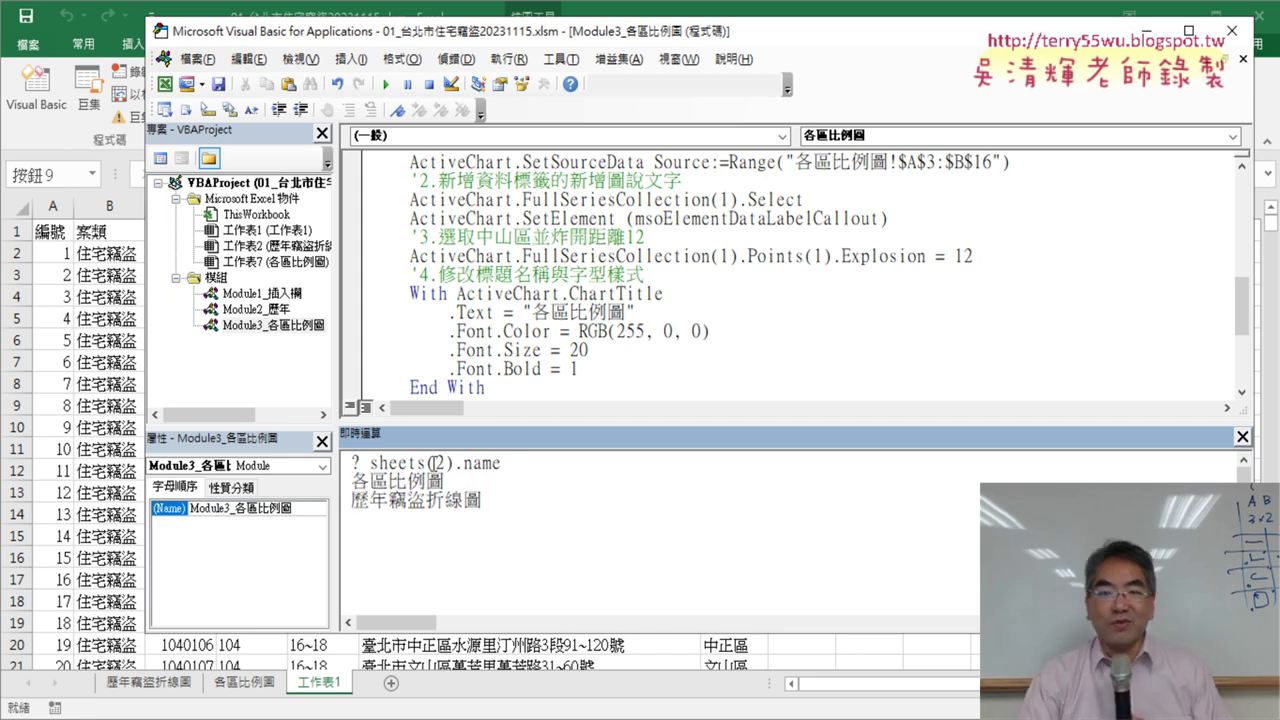
pyautogui.doubleClick(441, 463)
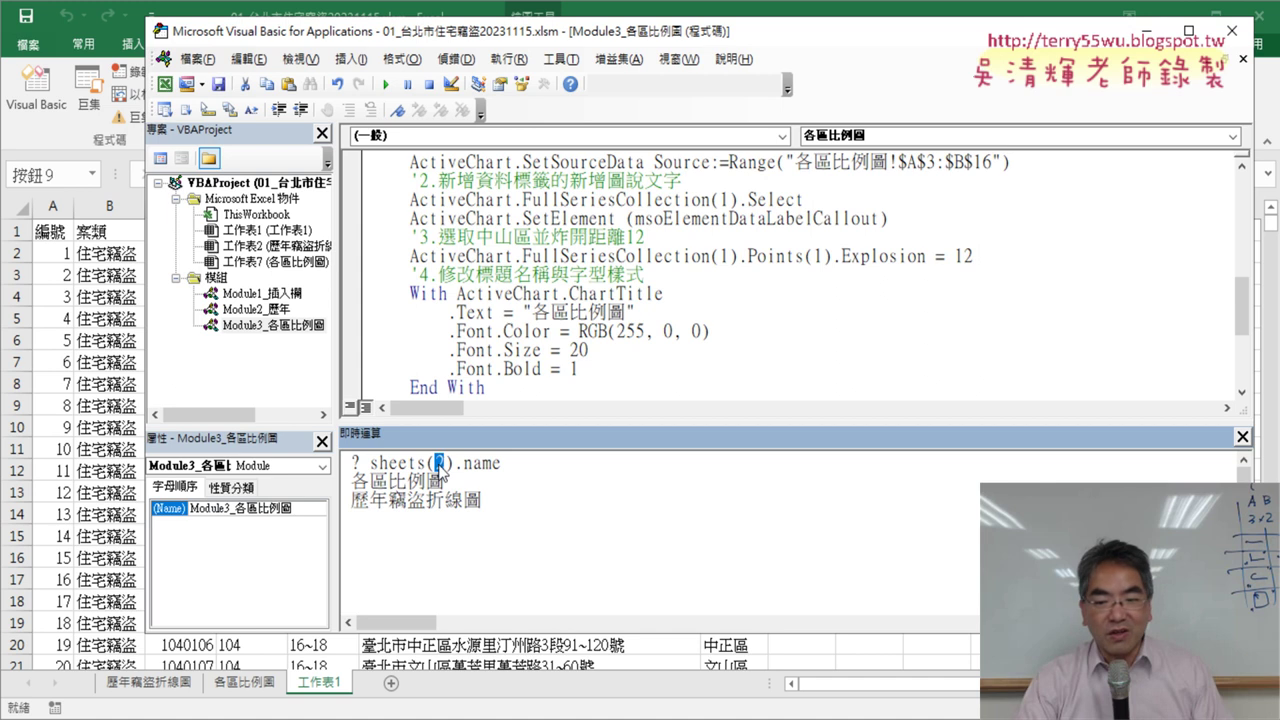
pyautogui.write('3')
pyautogui.press('Return')
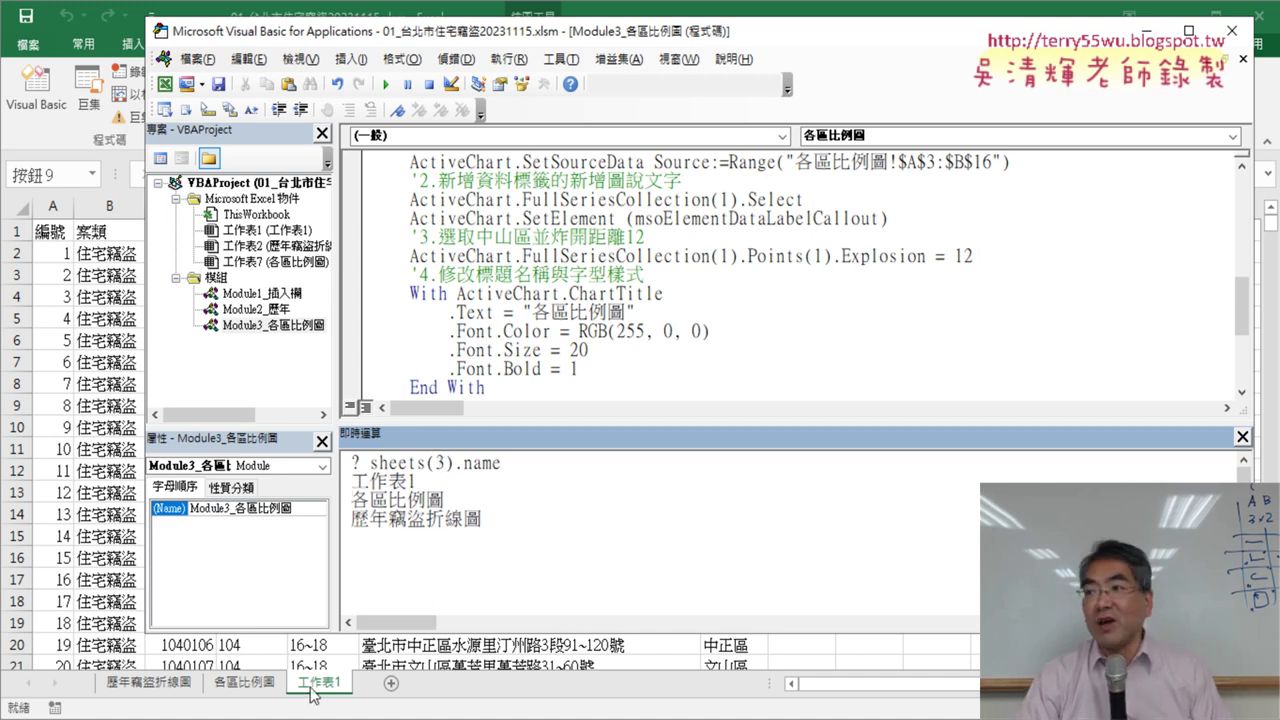
pyautogui.doubleClick(441, 463)
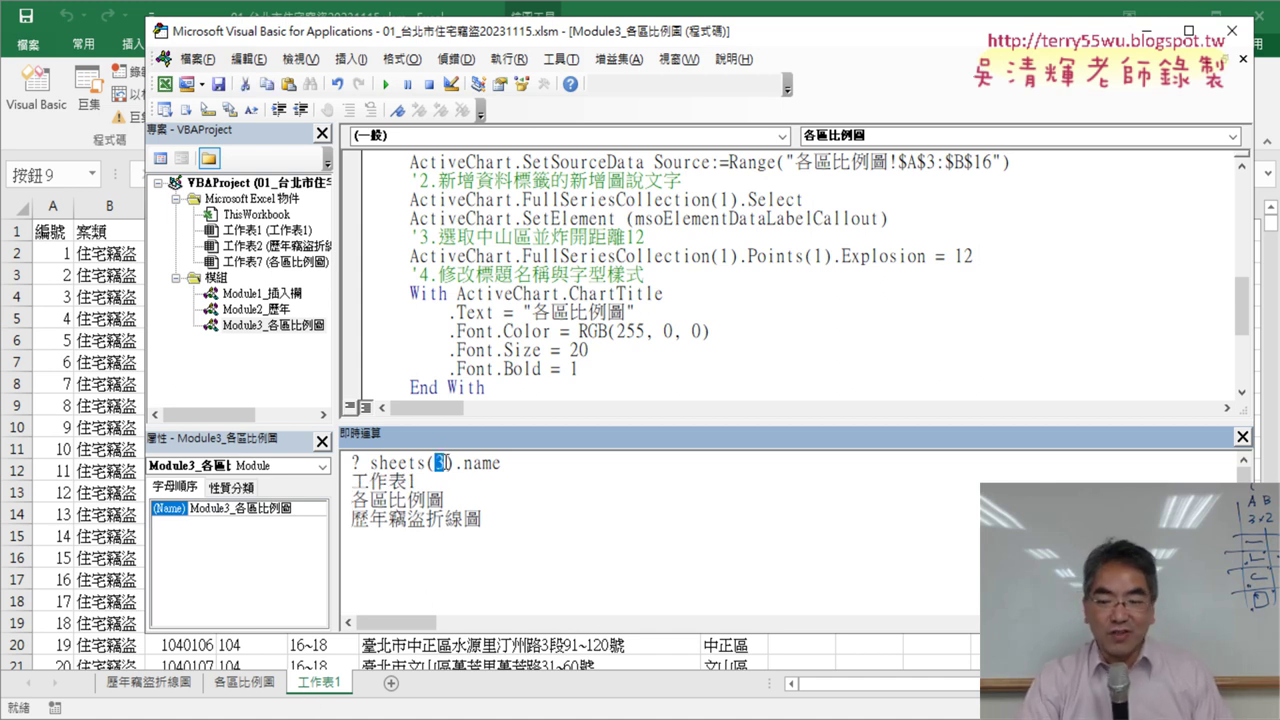
pyautogui.write('4')
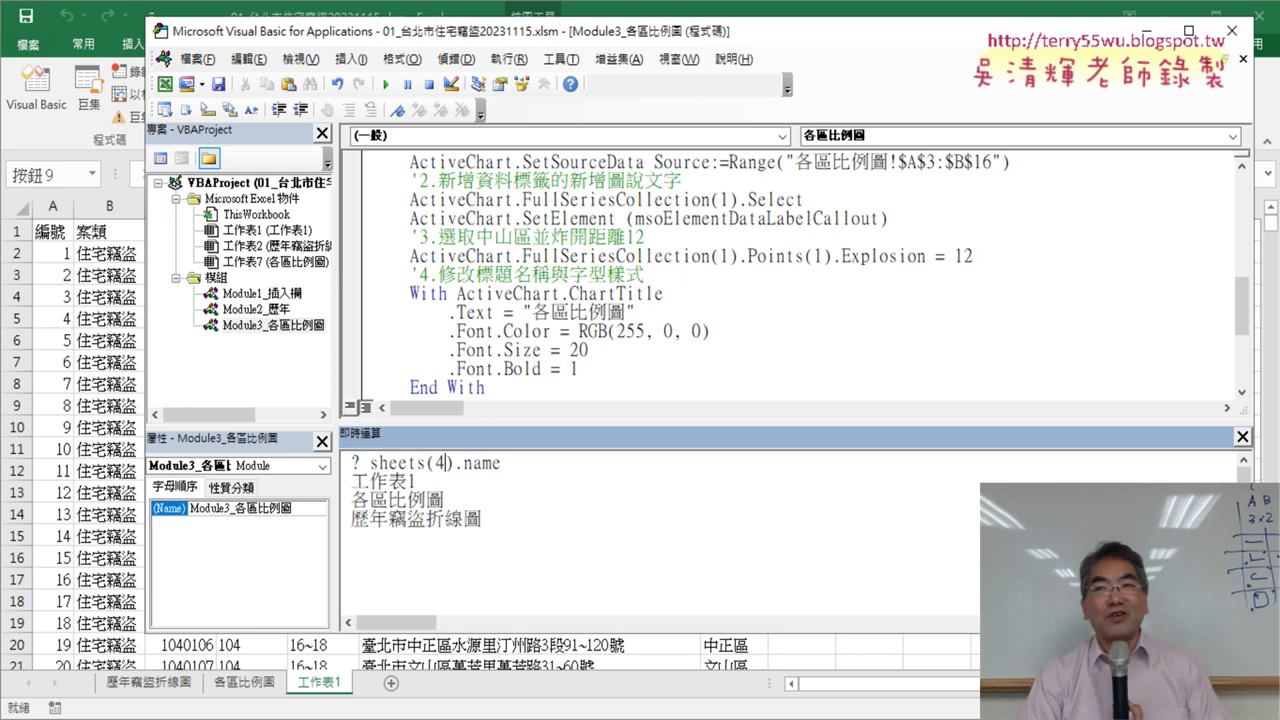
pyautogui.press('Return')
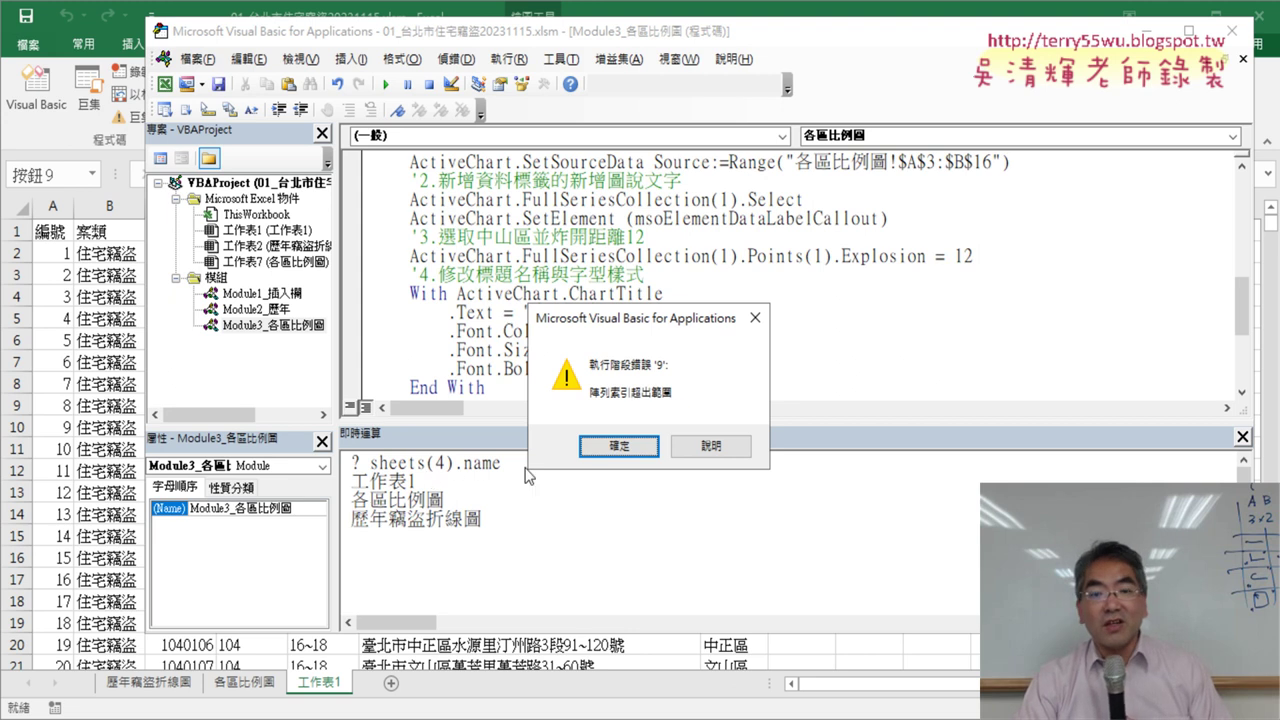
pyautogui.click(598, 447)
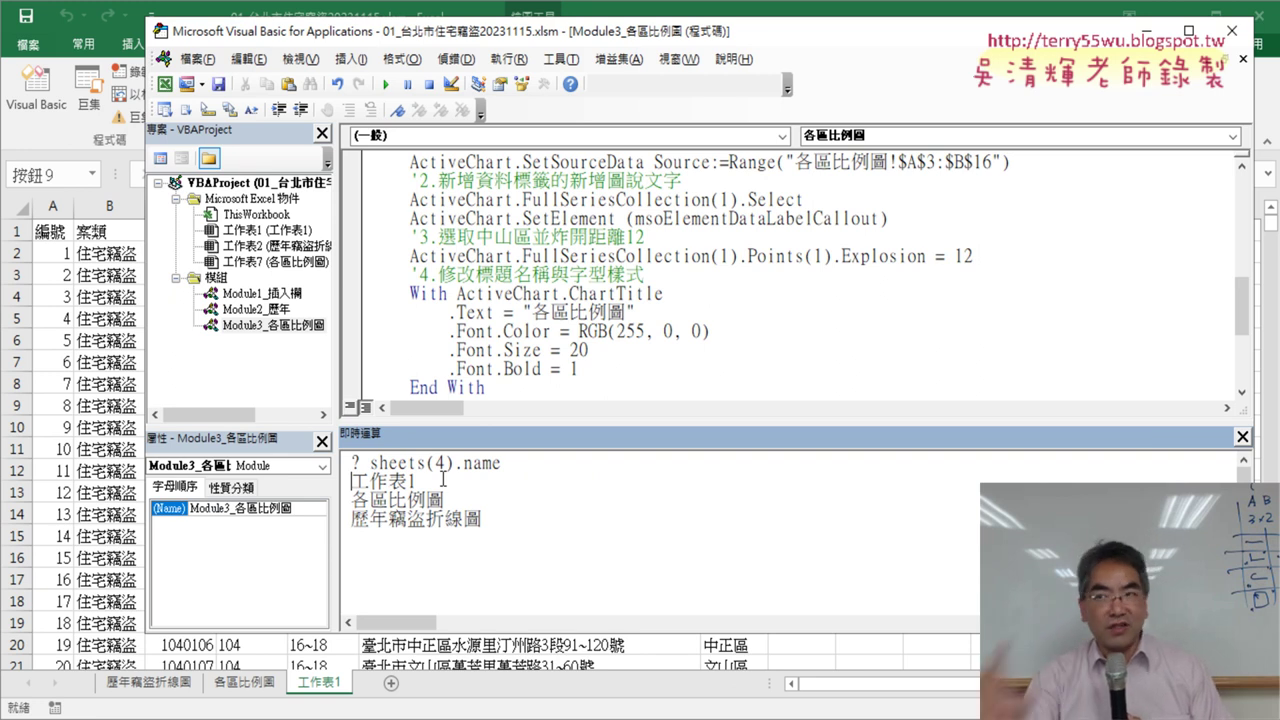
# Query ? sheets.Count in the Immediate window, getting 3, and scroll to the 各區比例圖 code
pyautogui.moveTo(428, 463); pyautogui.dragTo(512, 465)
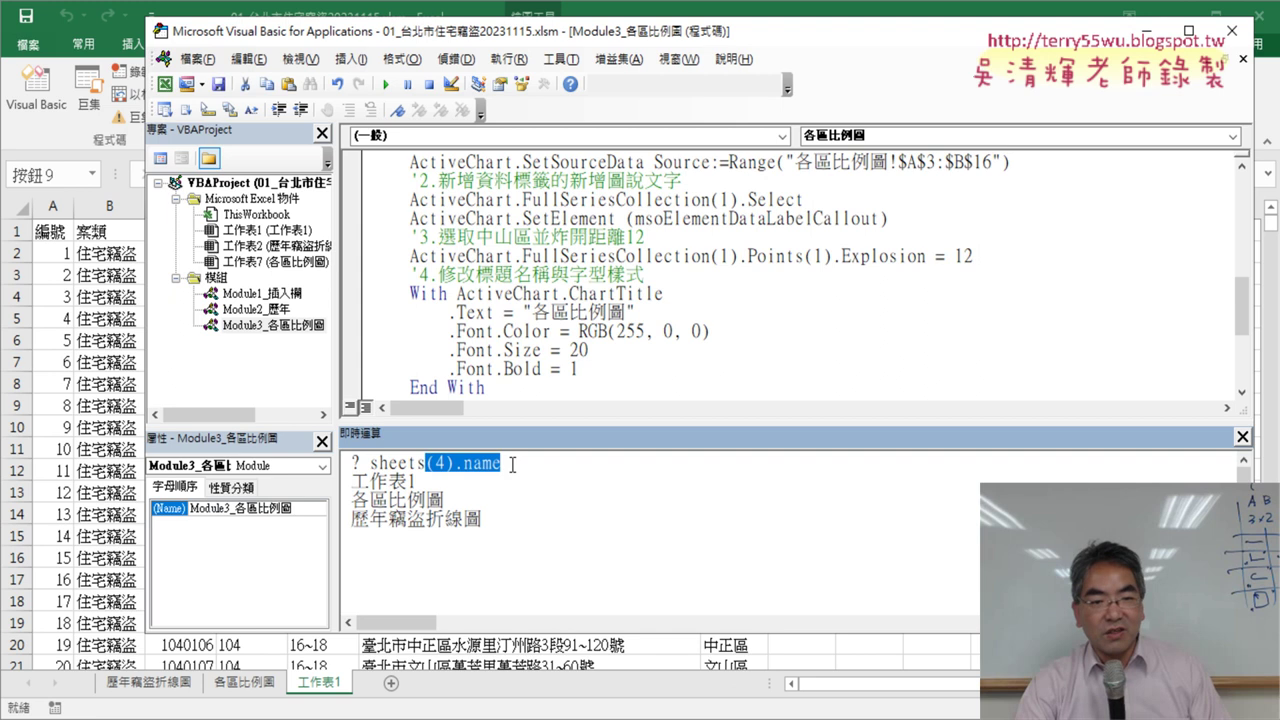
pyautogui.write('.')
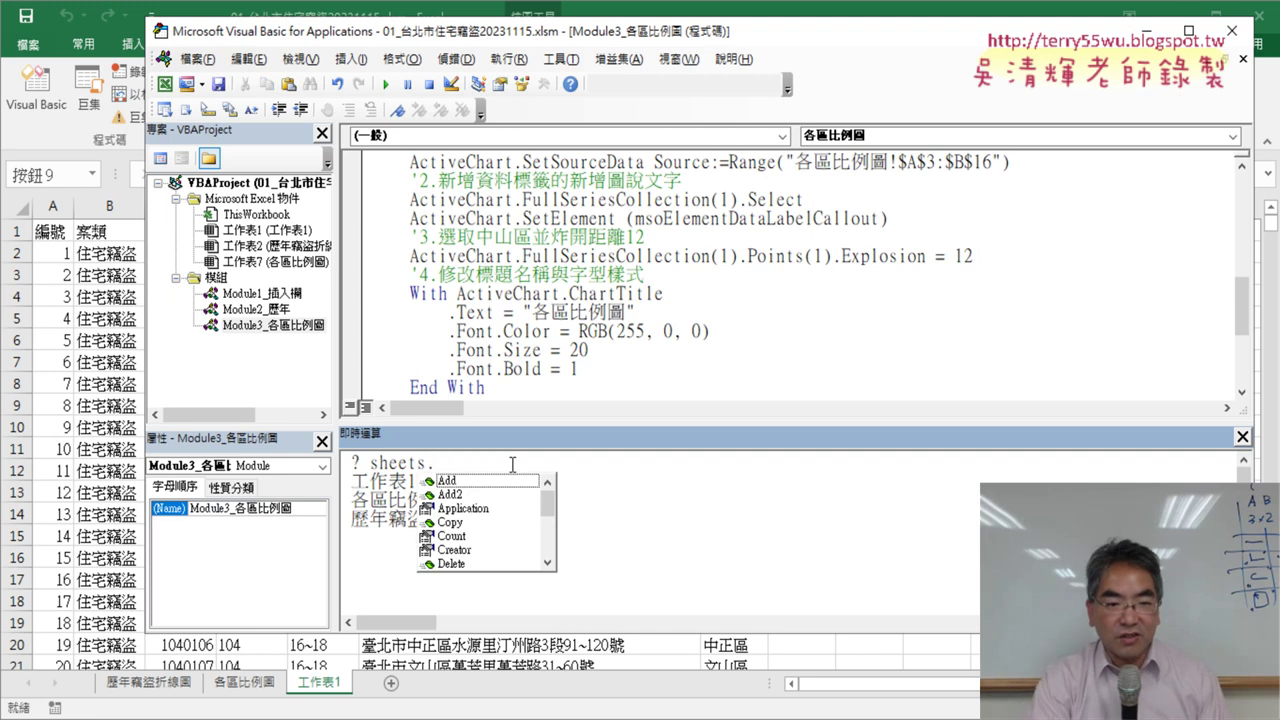
pyautogui.write('Cou')
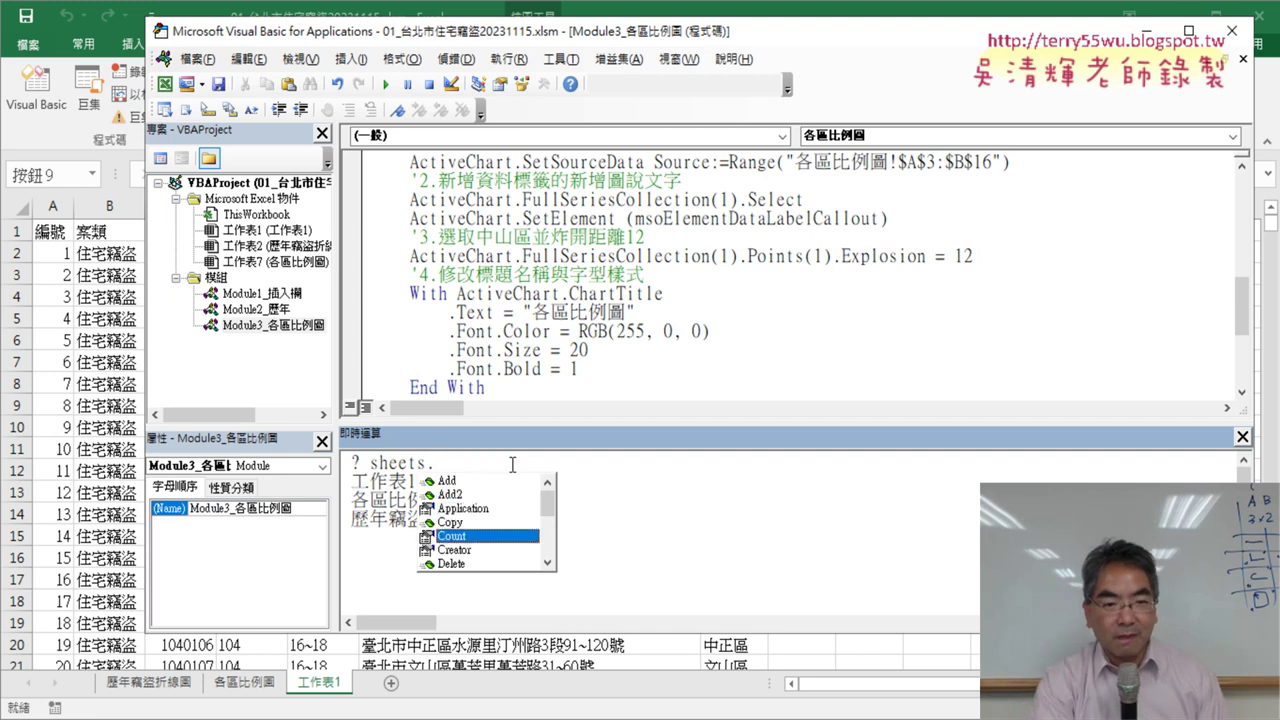
pyautogui.press('Tab')
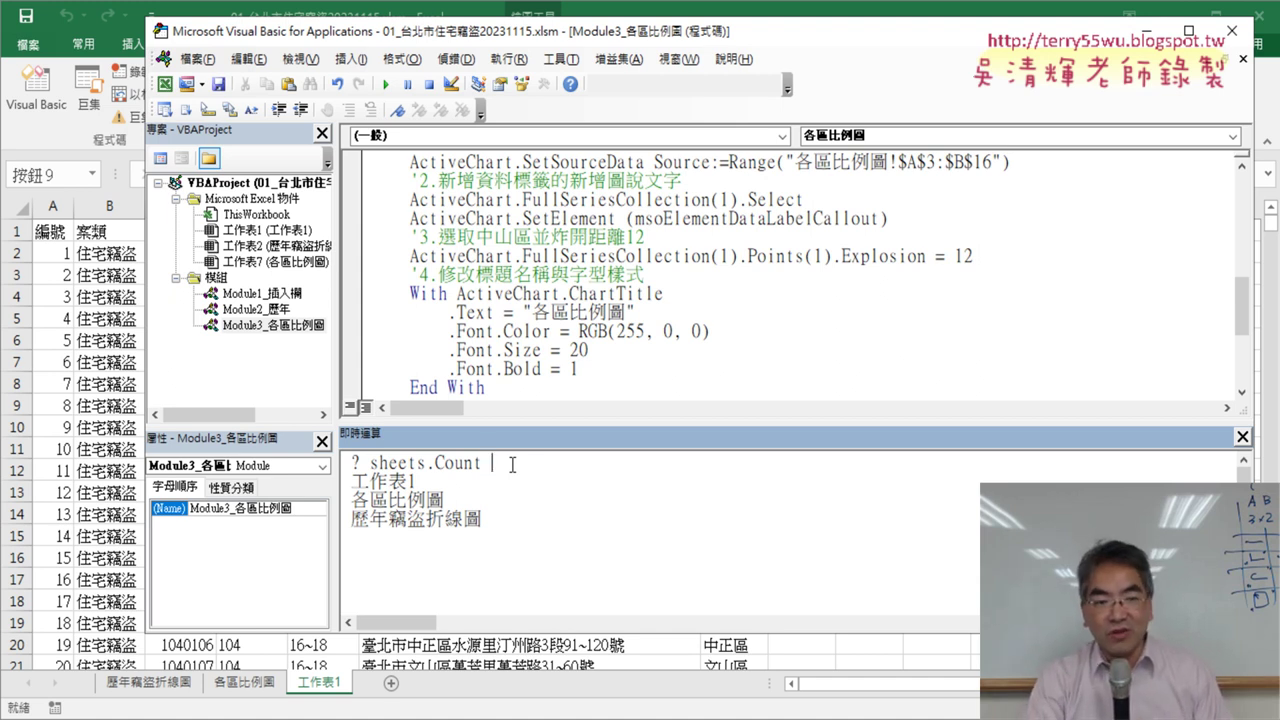
pyautogui.press('Return')
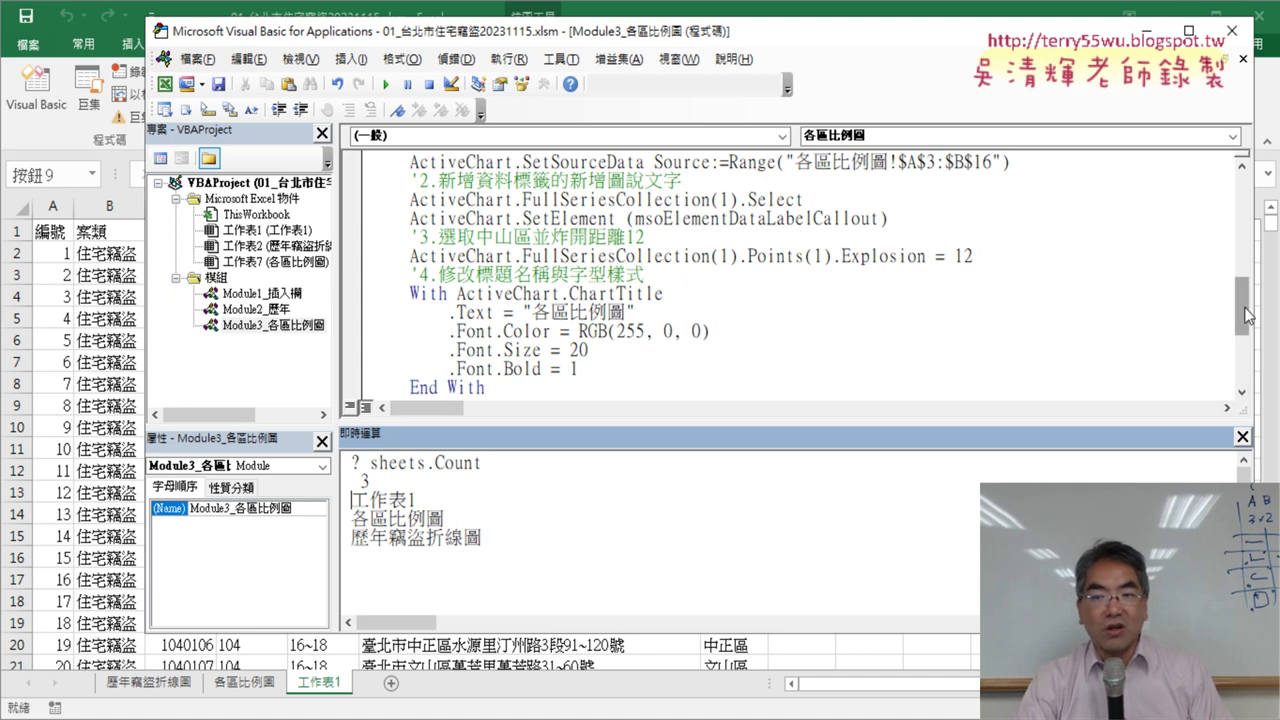
pyautogui.moveTo(1242, 315); pyautogui.dragTo(1241, 378)
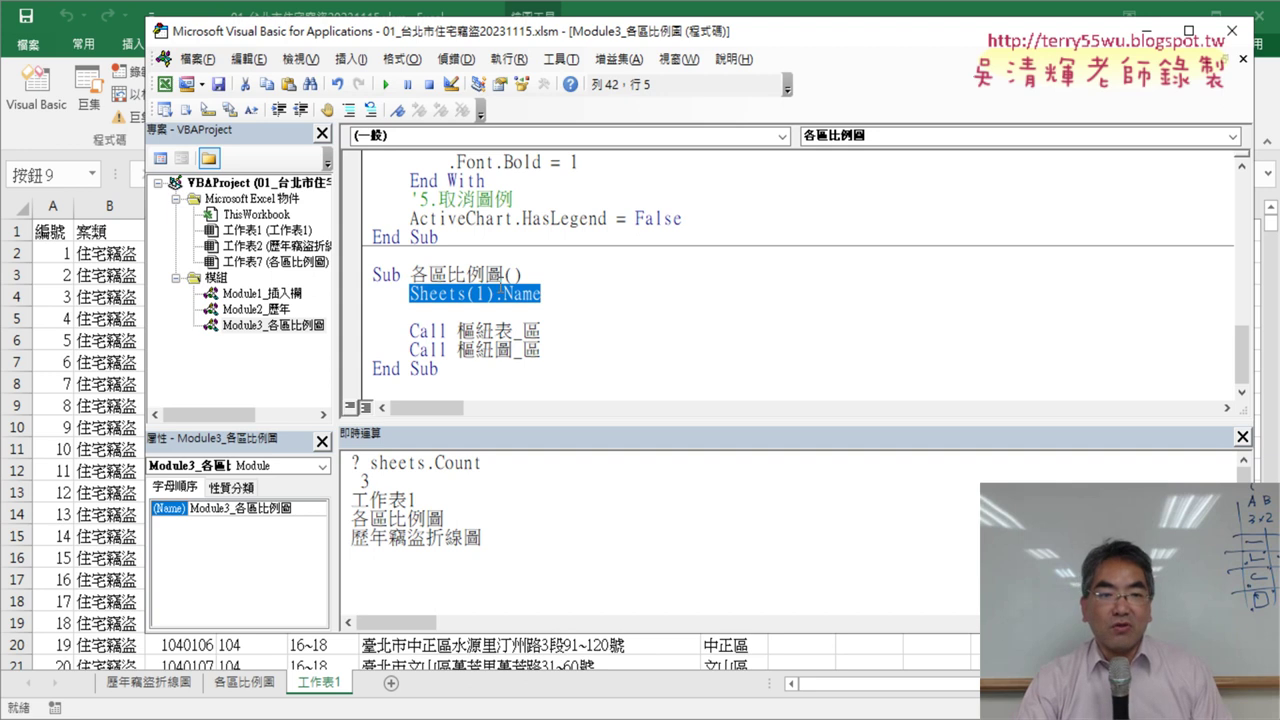
# Insert a For i = 1 To Sheets.Count … Next loop above Sheets(1).Name
pyautogui.click(411, 300)
pyautogui.press('Return')
pyautogui.write('for')
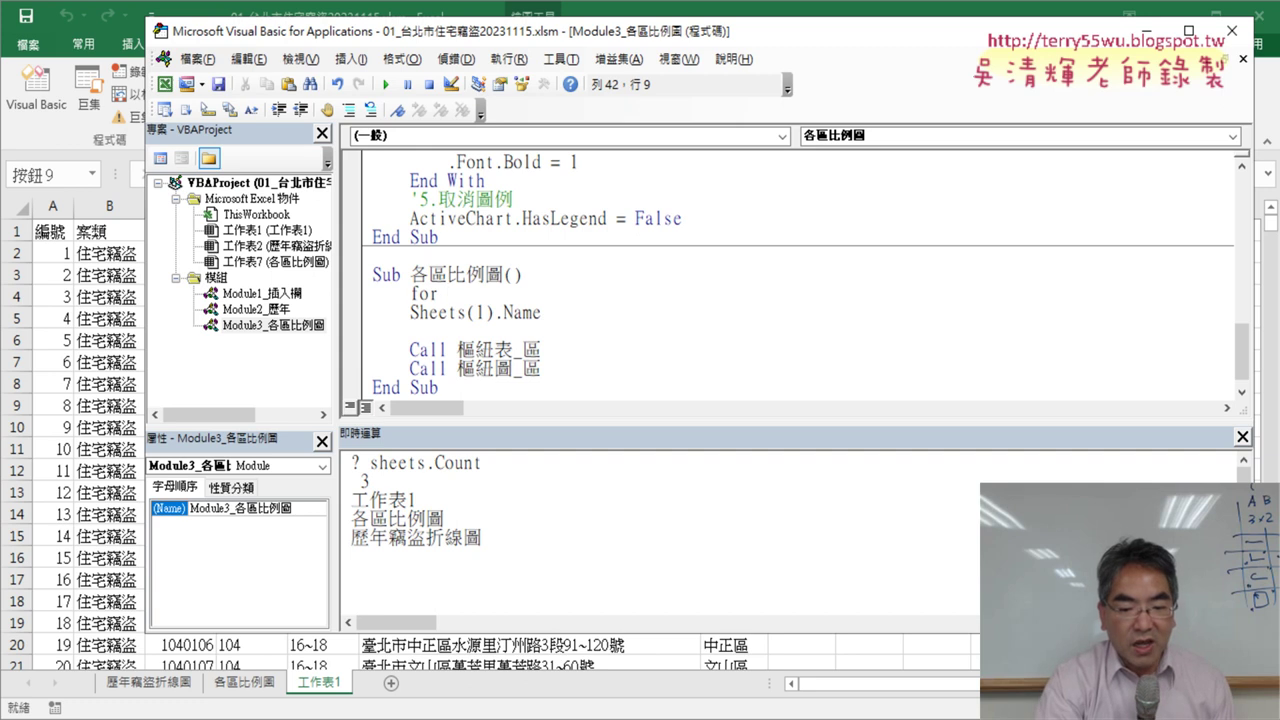
pyautogui.write('i=1 to')
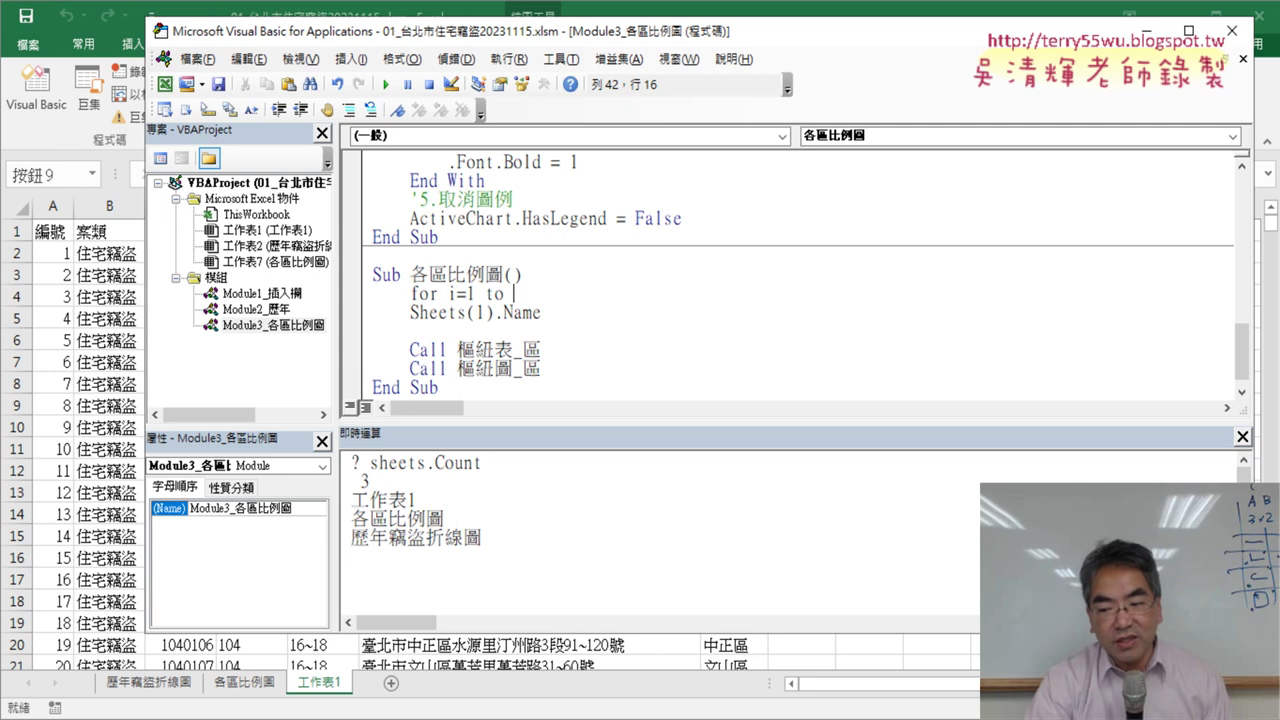
pyautogui.write(' 3')
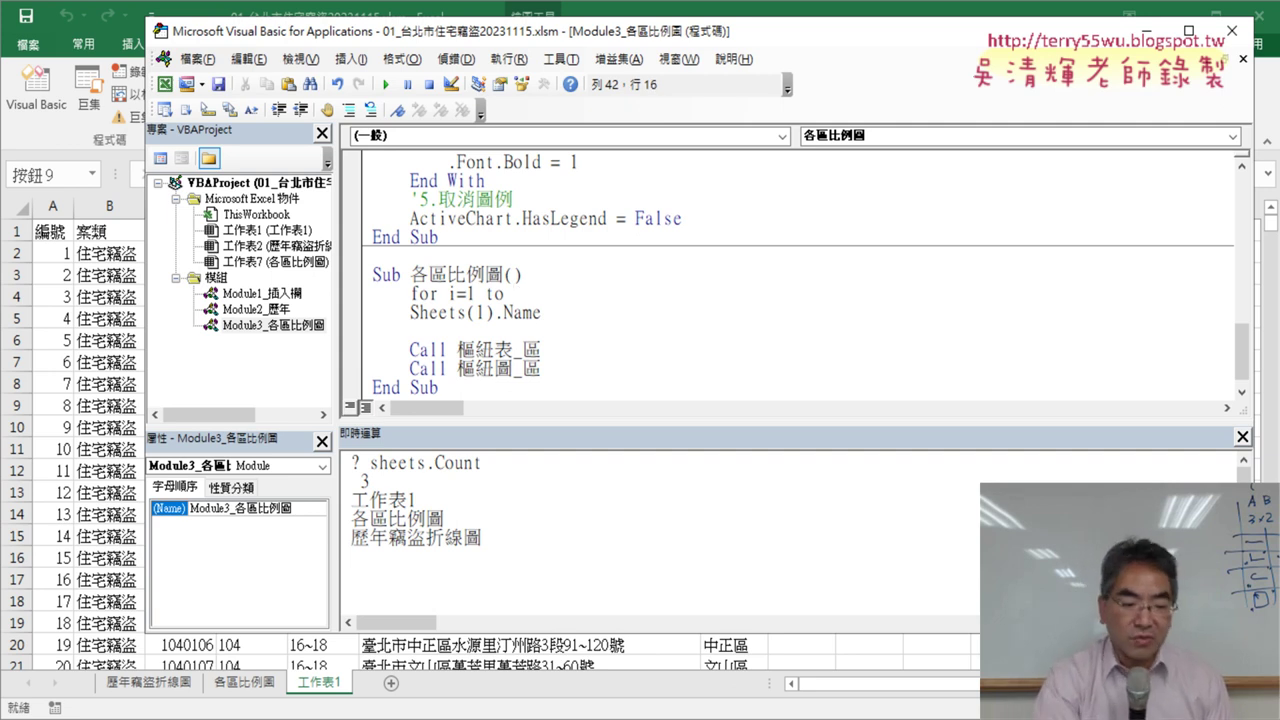
pyautogui.write('eet')
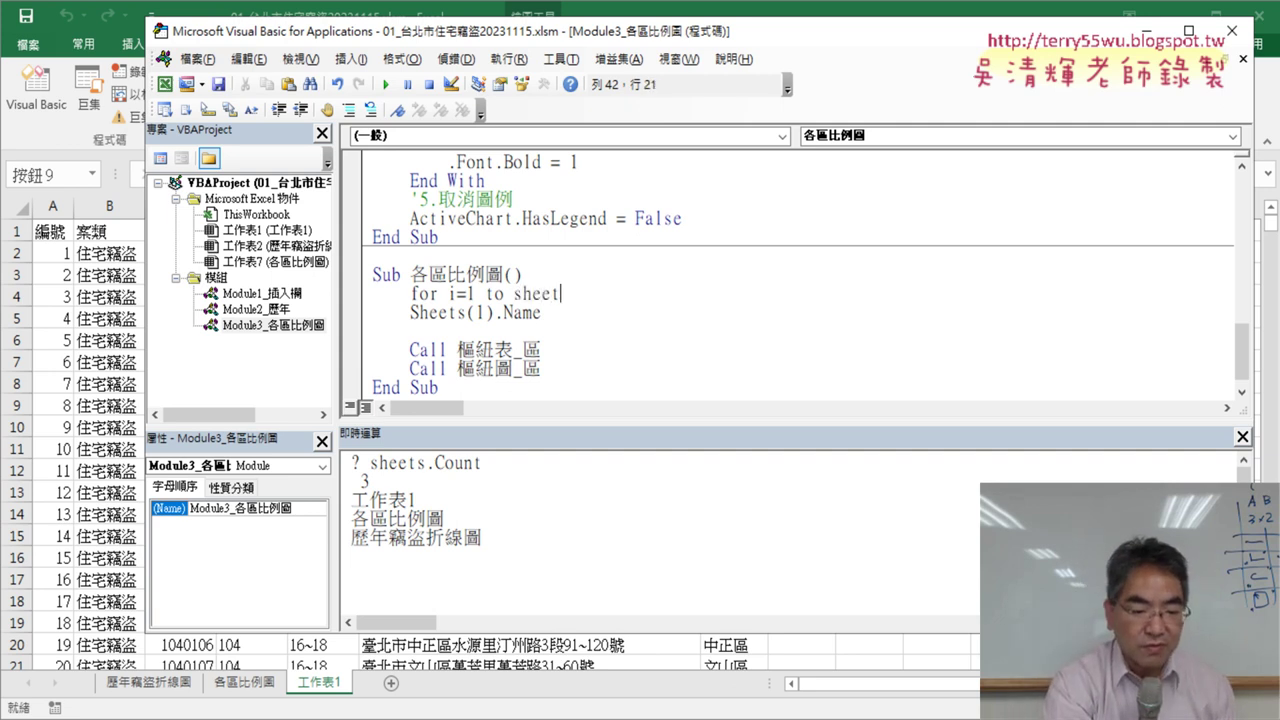
pyautogui.write('s.c')
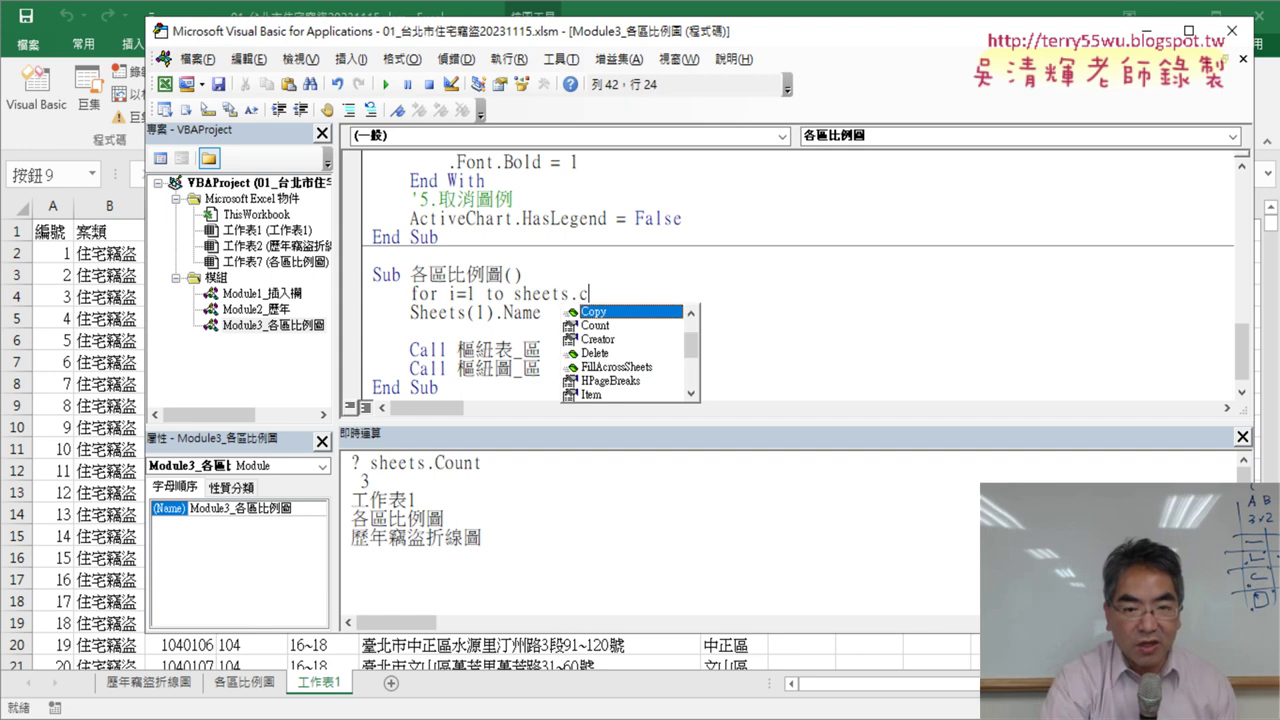
pyautogui.press('Down')
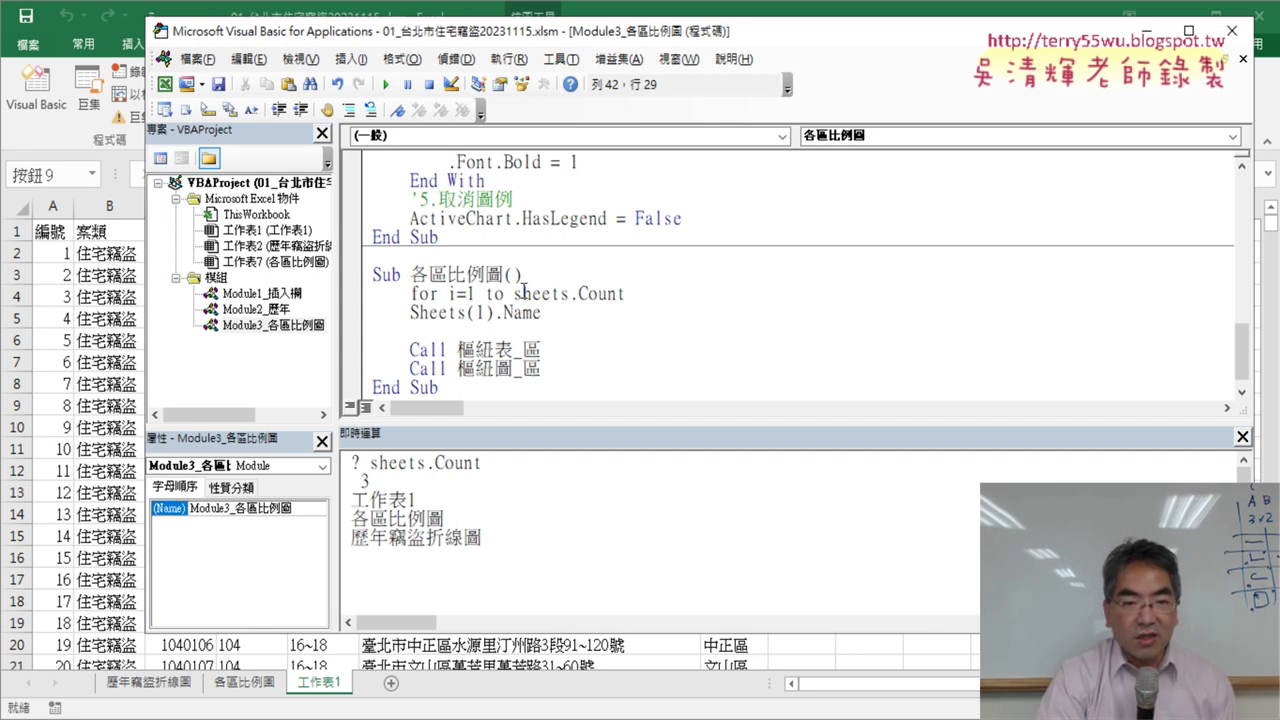
pyautogui.press('Return')
pyautogui.press('Return')
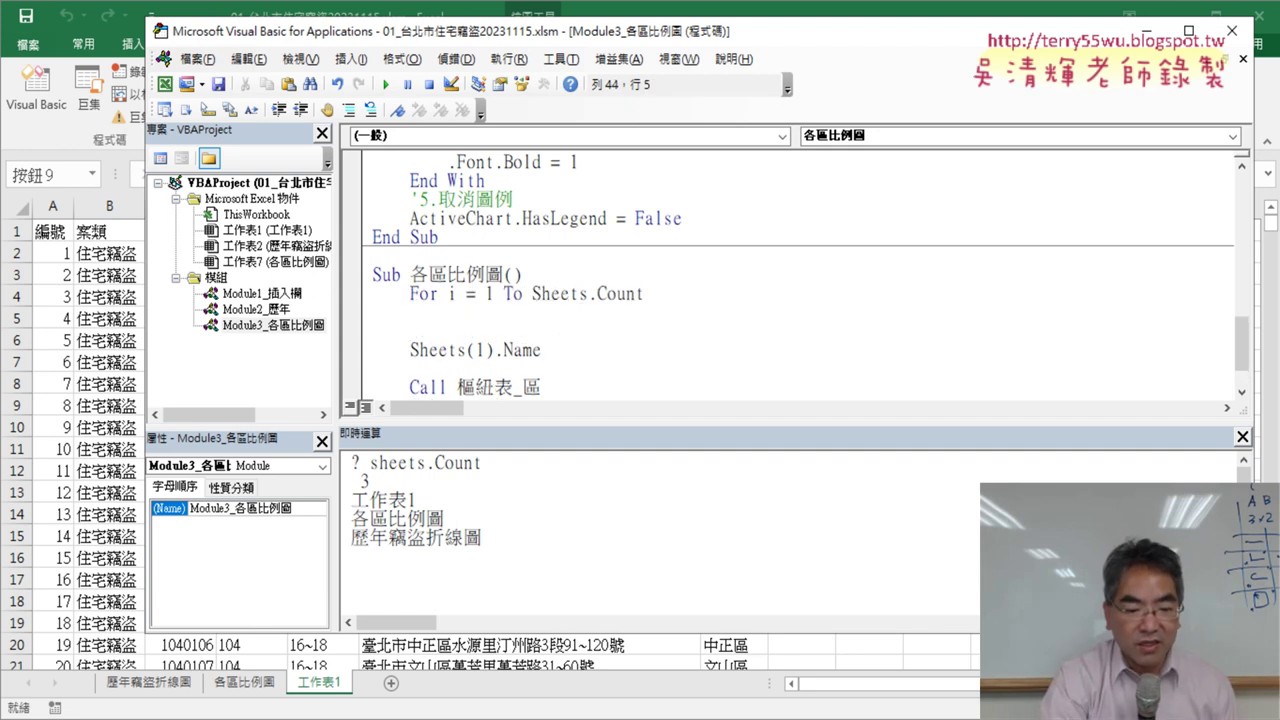
pyautogui.write('next')
# Inside the loop, write an indented line 'if Sheets(i).Name'
pyautogui.press('Up')
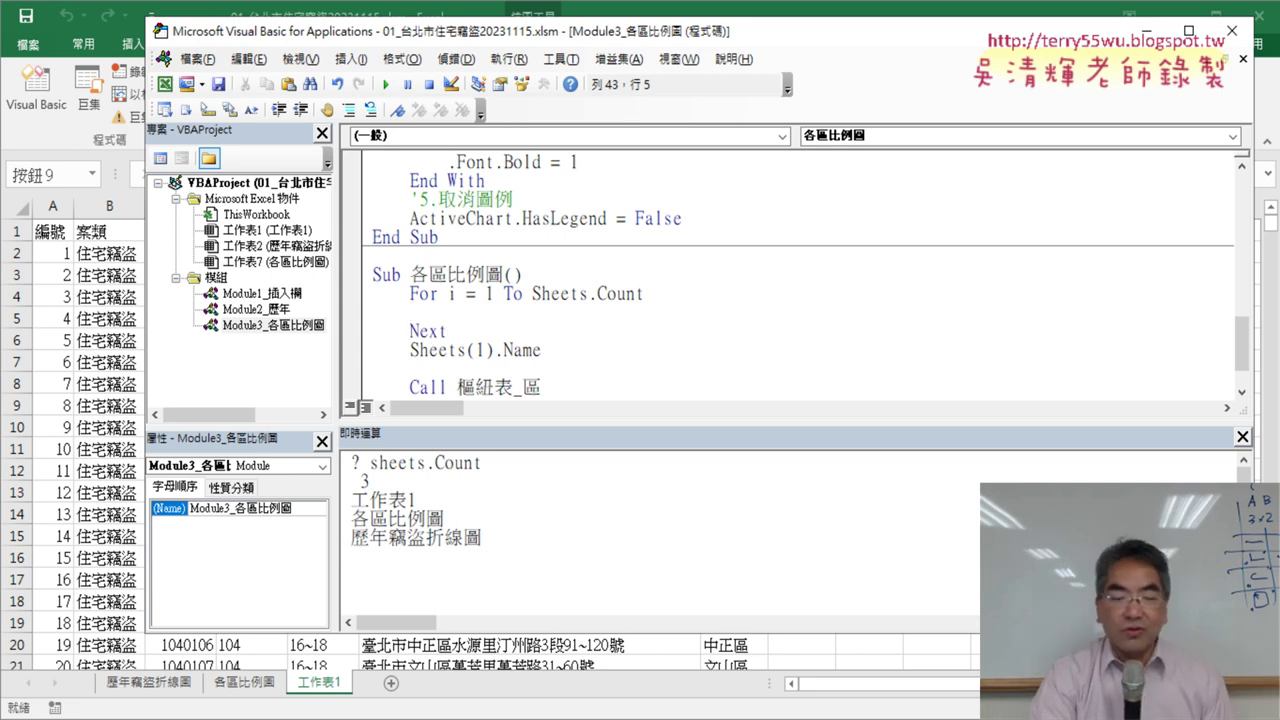
pyautogui.press('Tab')
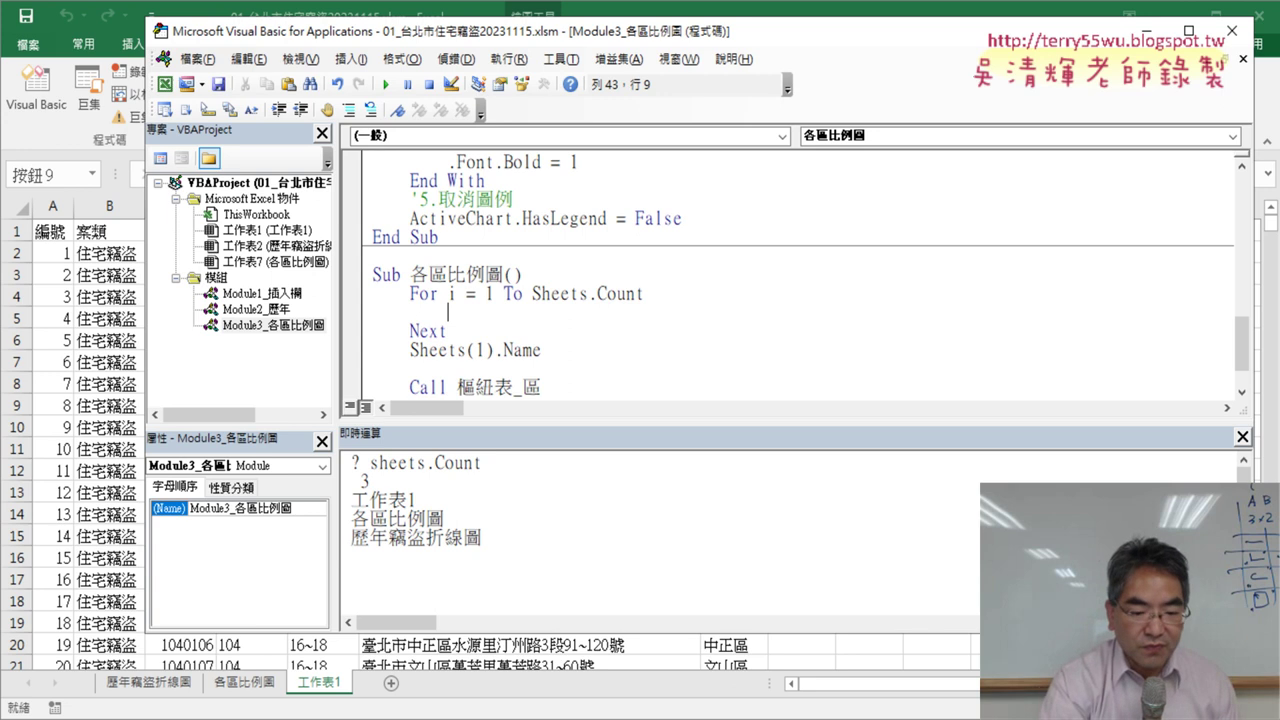
pyautogui.write('if')
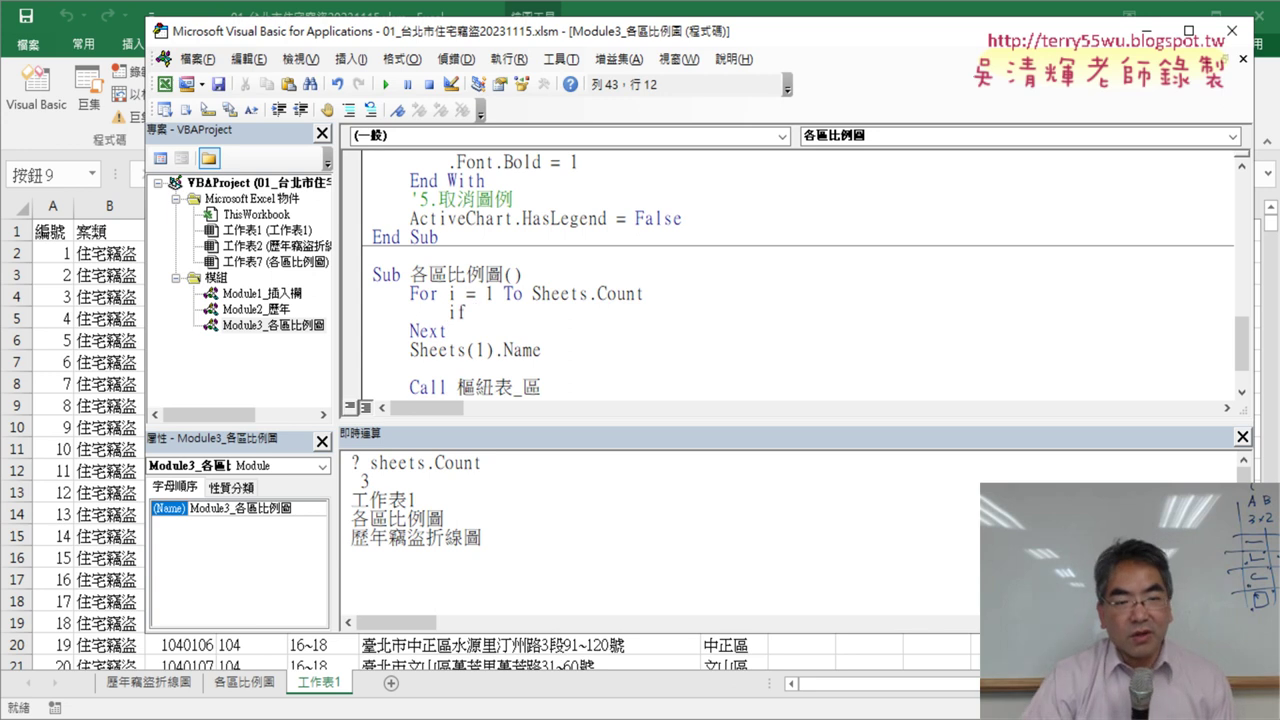
pyautogui.click(546, 350)
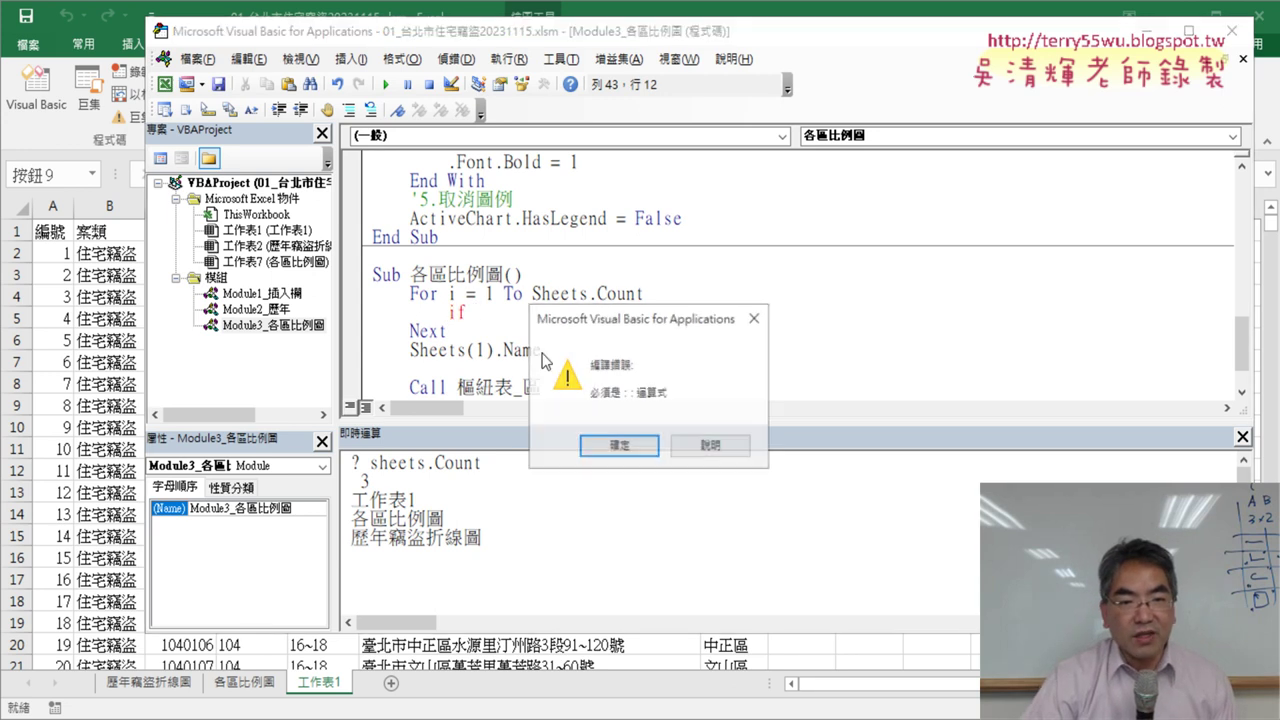
pyautogui.press('Return')
pyautogui.moveTo(543, 350)
pyautogui.mouseDown()
pyautogui.moveTo(414, 356)
pyautogui.moveTo(519, 308)
pyautogui.mouseUp()
pyautogui.click(468, 312)
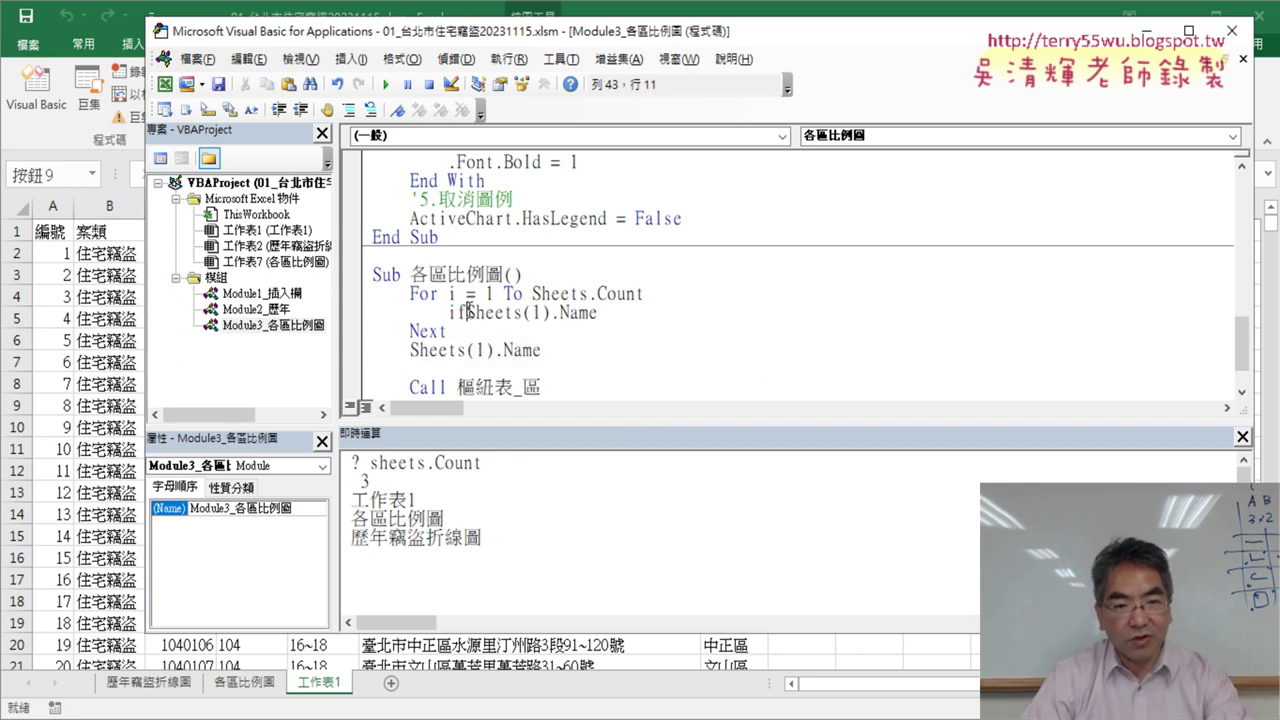
pyautogui.doubleClick(546, 312)
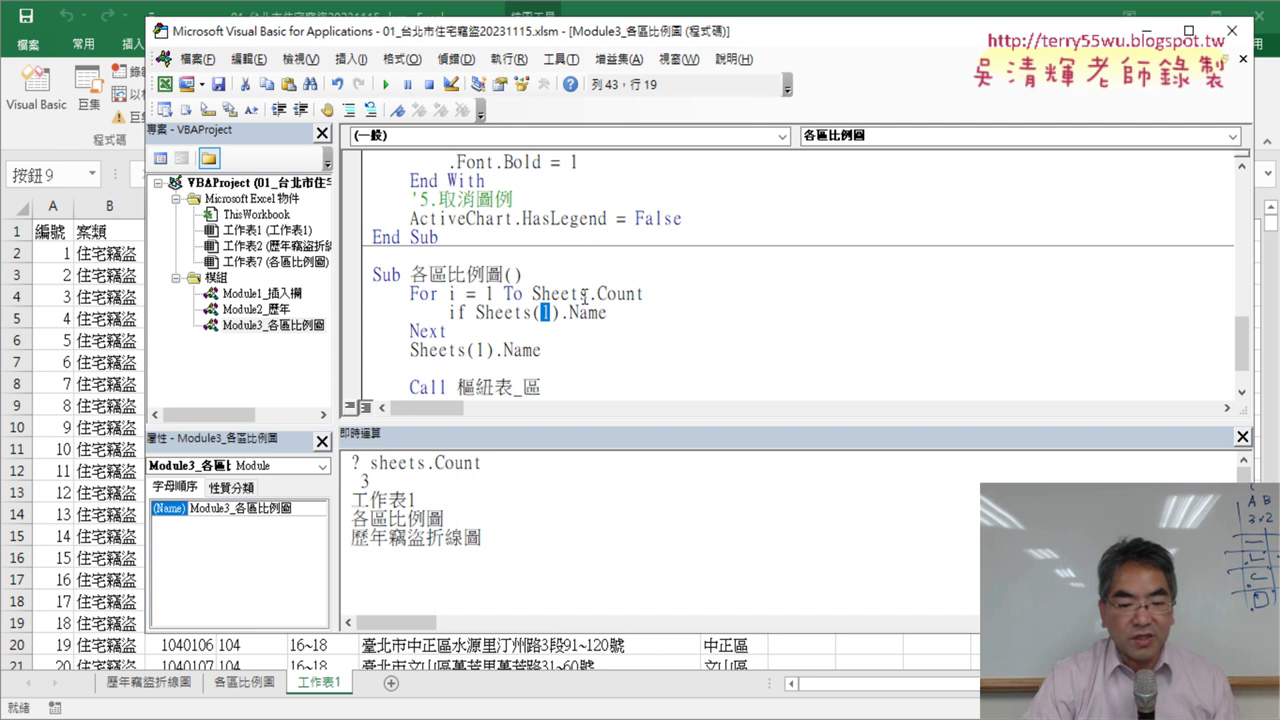
pyautogui.write('i')
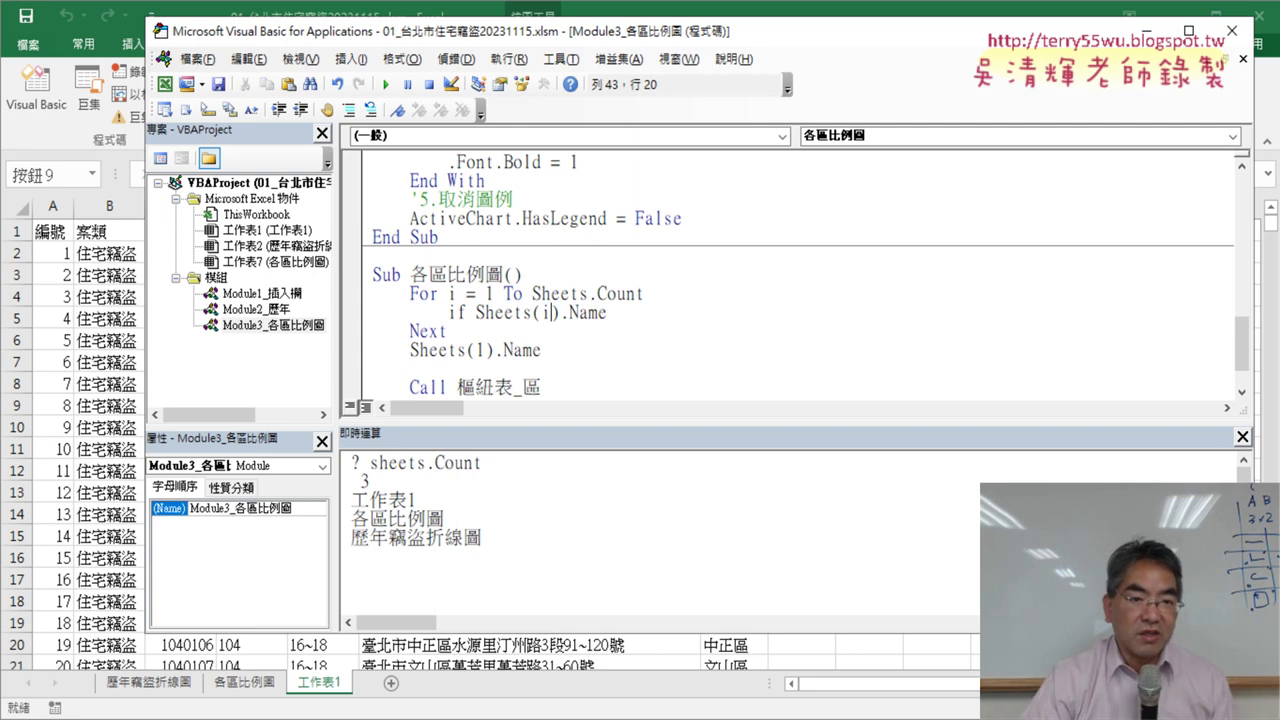
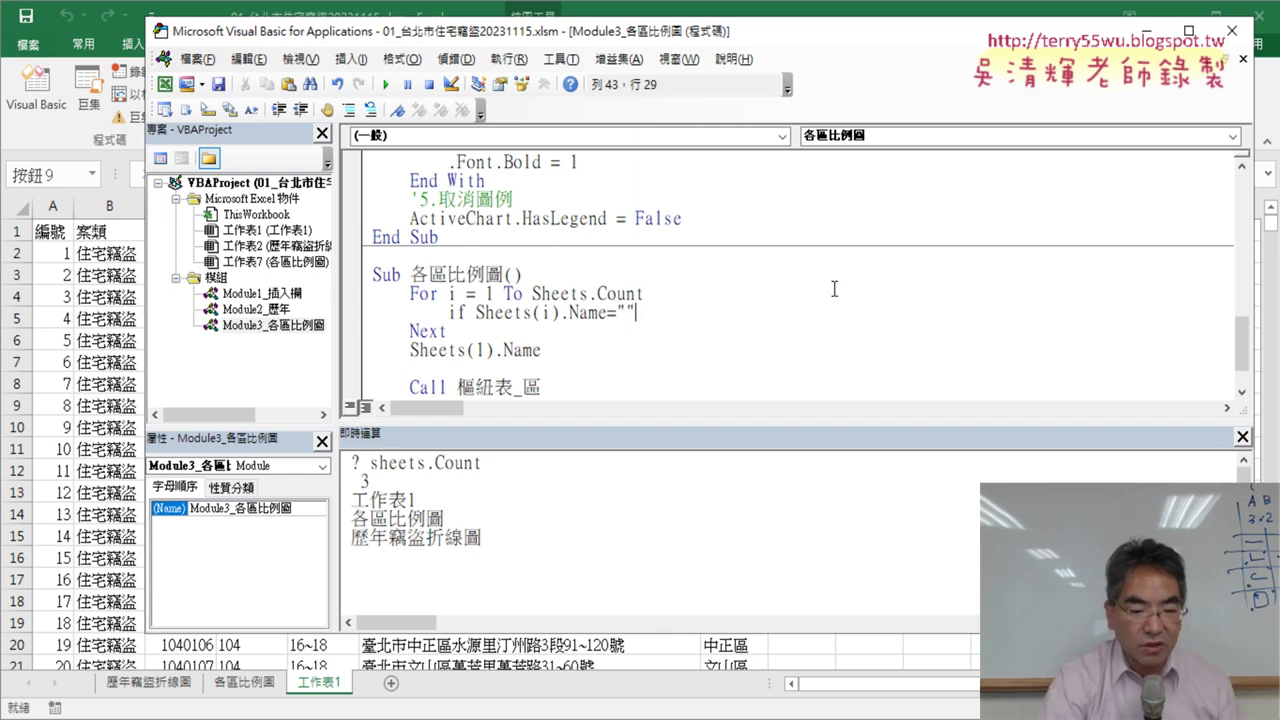
# Complete the If line with Then and close the block with End If
pyautogui.write(' then')
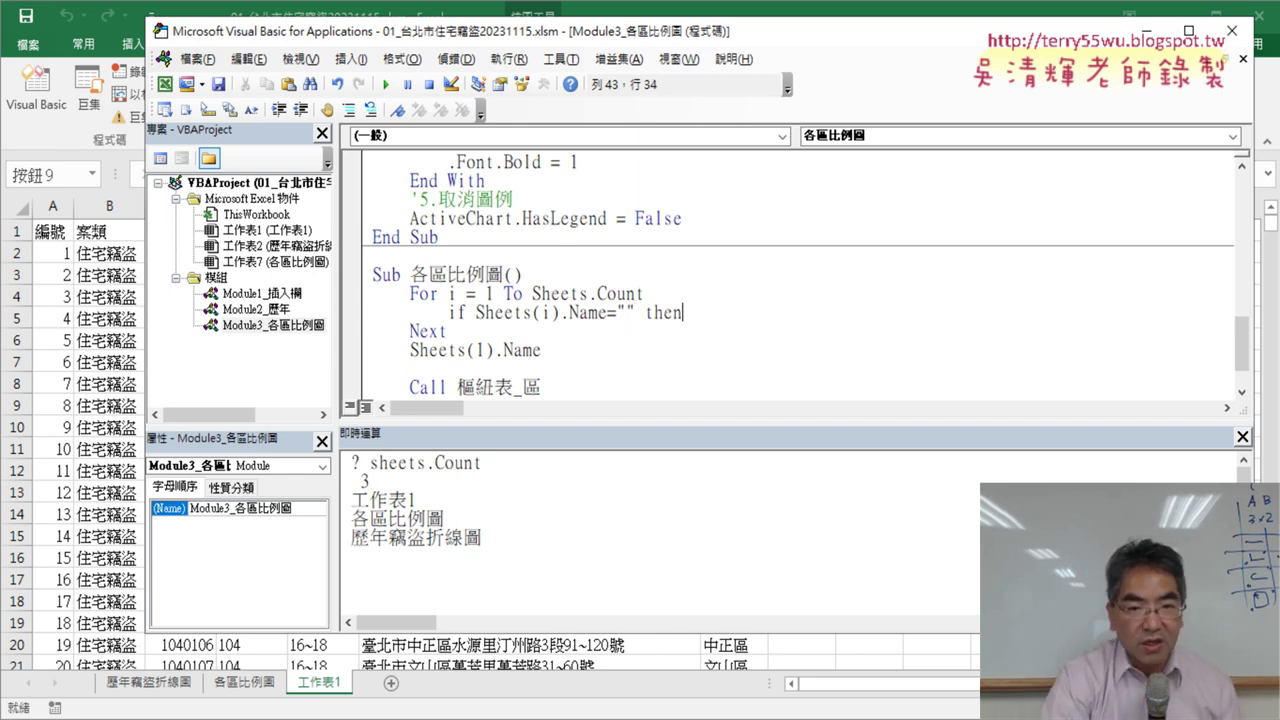
pyautogui.press('Return')
pyautogui.write('e')
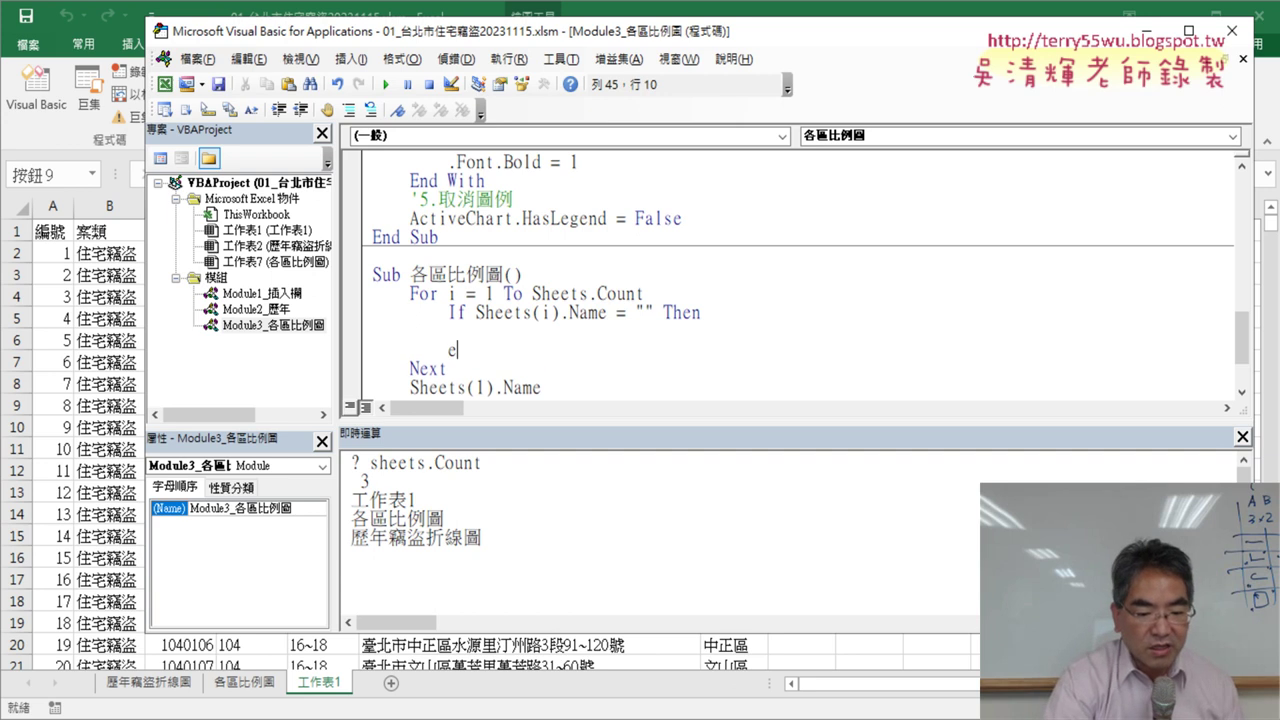
pyautogui.write('nd if')
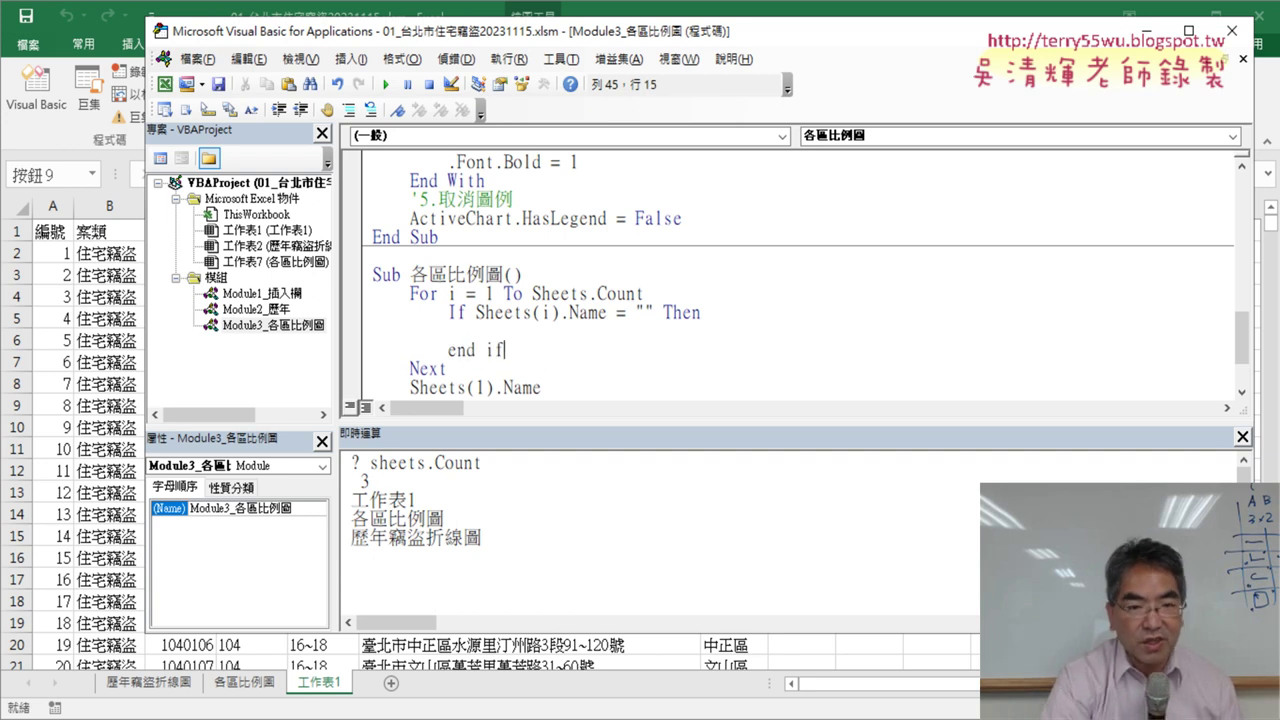
# Paste the sheet name 各區比例圖 from the Immediate window into the condition's empty quotes
pyautogui.click(448, 331)
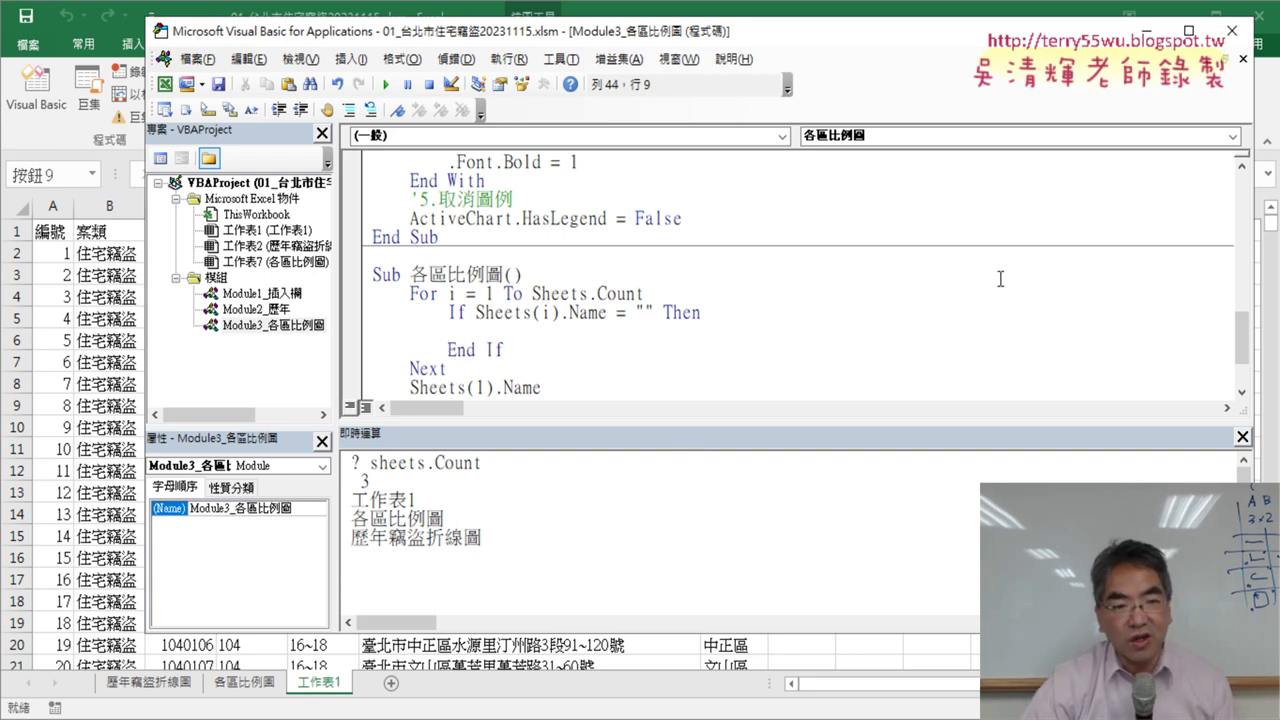
pyautogui.moveTo(447, 520); pyautogui.dragTo(352, 520)
pyautogui.hotkey('ctrl', 'c')
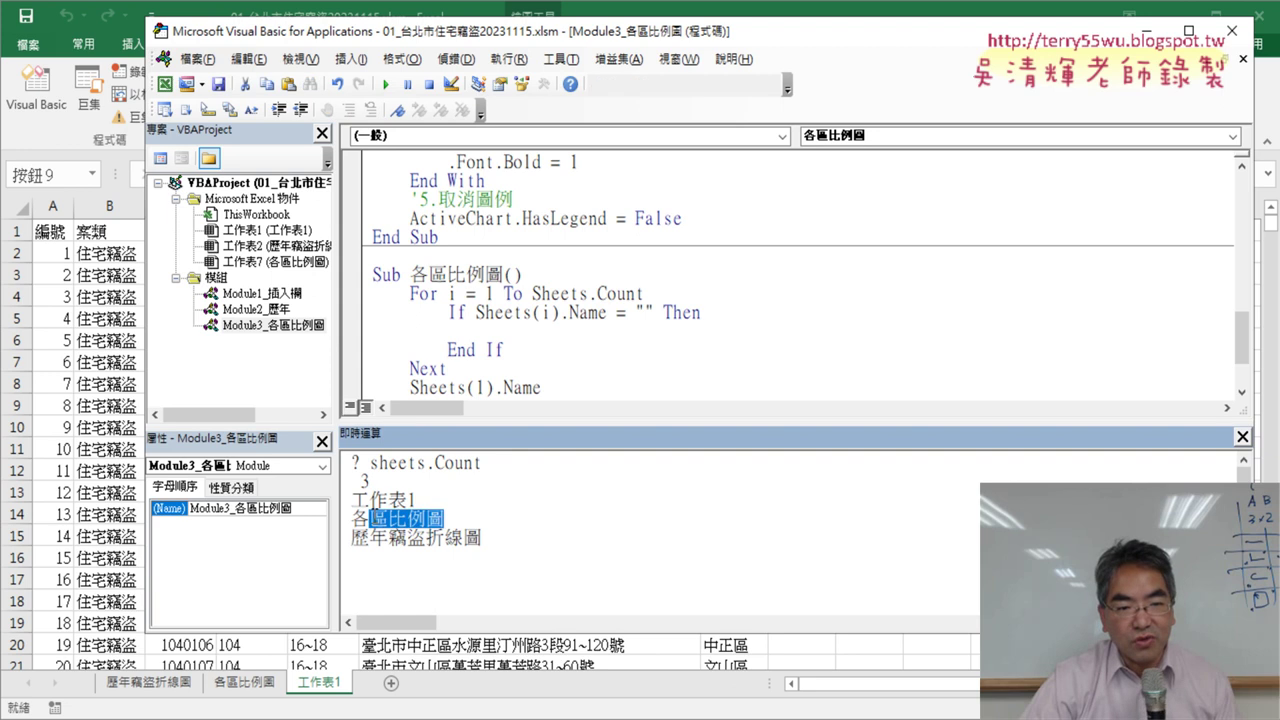
pyautogui.click(645, 311)
pyautogui.hotkey('ctrl', 'v')
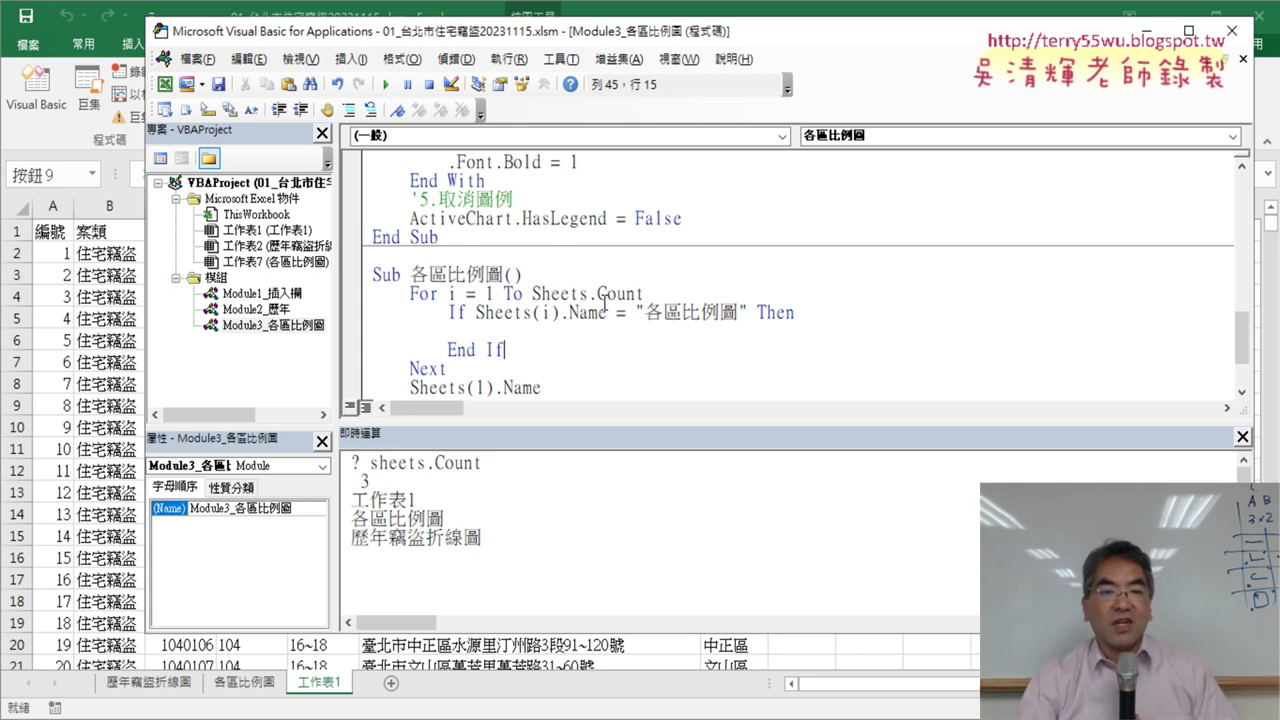
pyautogui.click(658, 330)
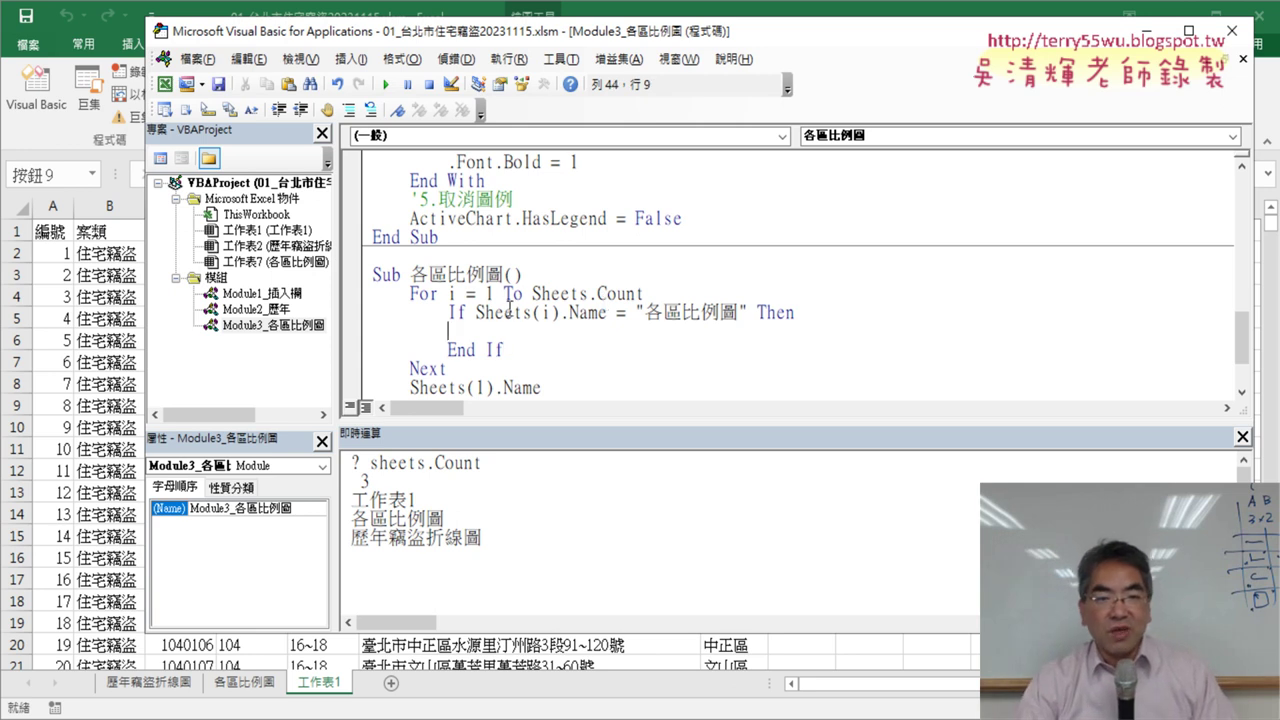
pyautogui.moveTo(474, 312); pyautogui.dragTo(749, 313)
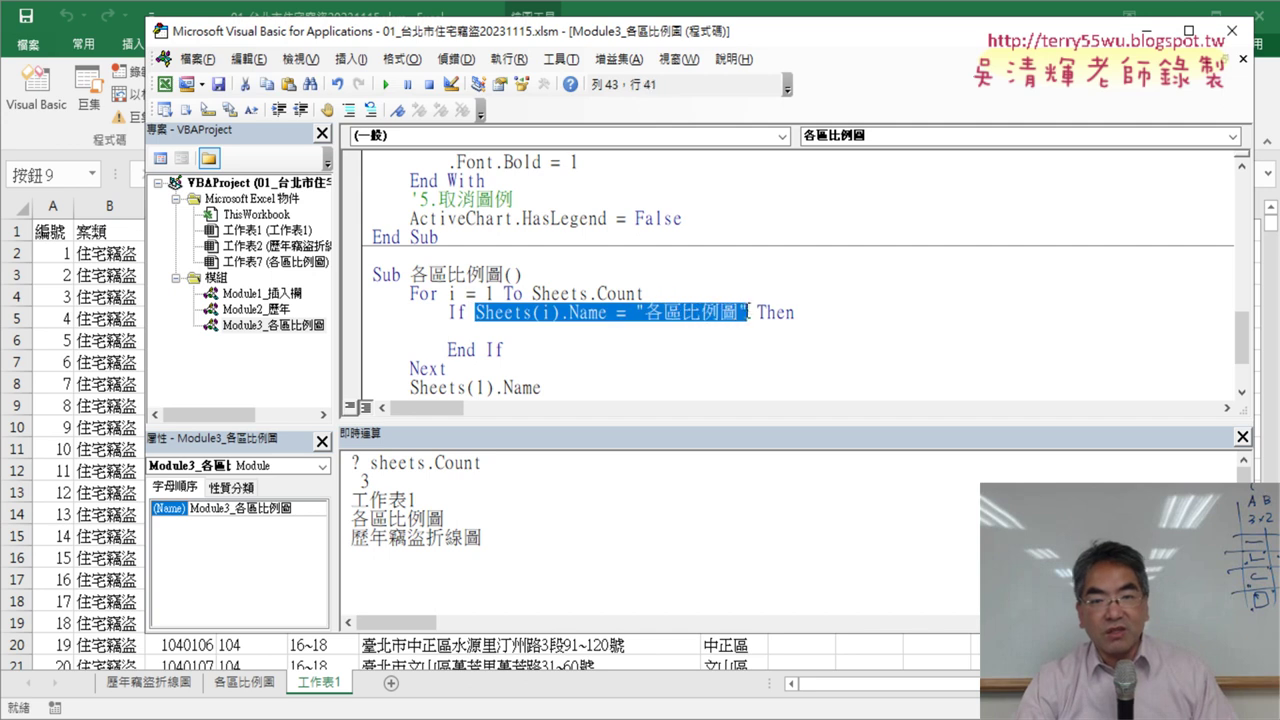
# Add an indented Exit Sub statement inside the If block
pyautogui.click(737, 325)
pyautogui.scroll(-2, 621, 329)
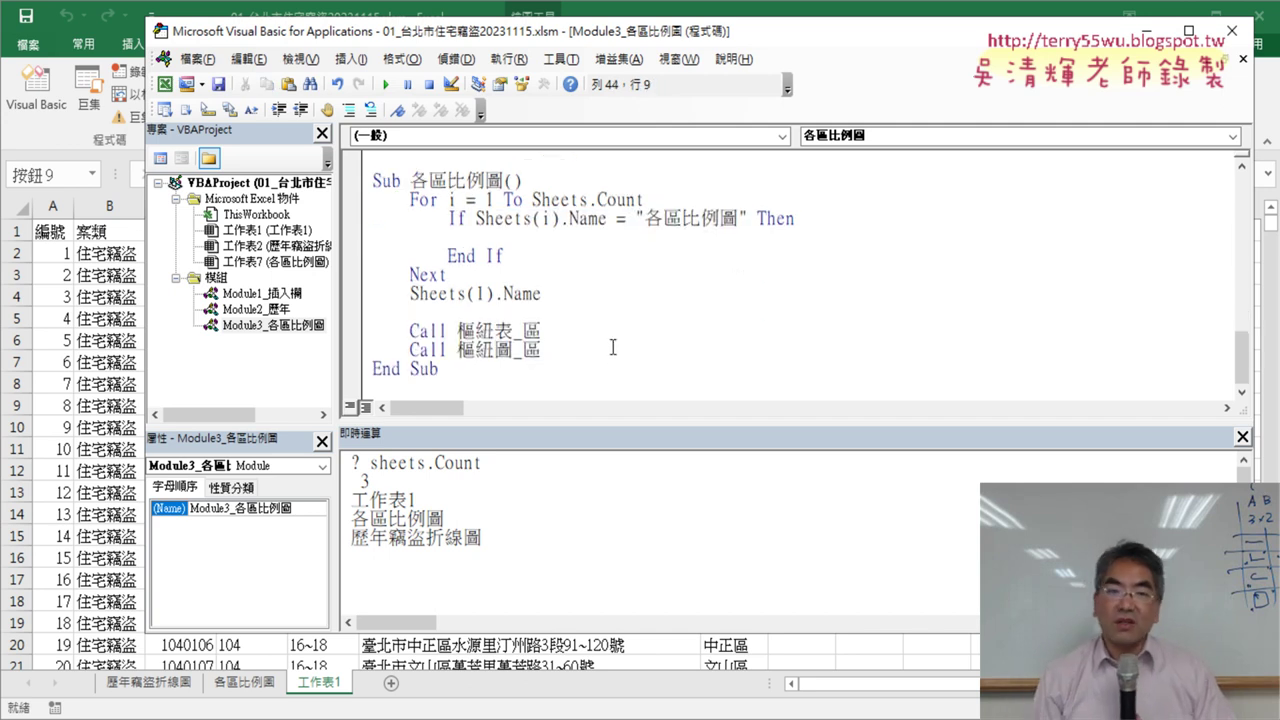
pyautogui.press('Tab')
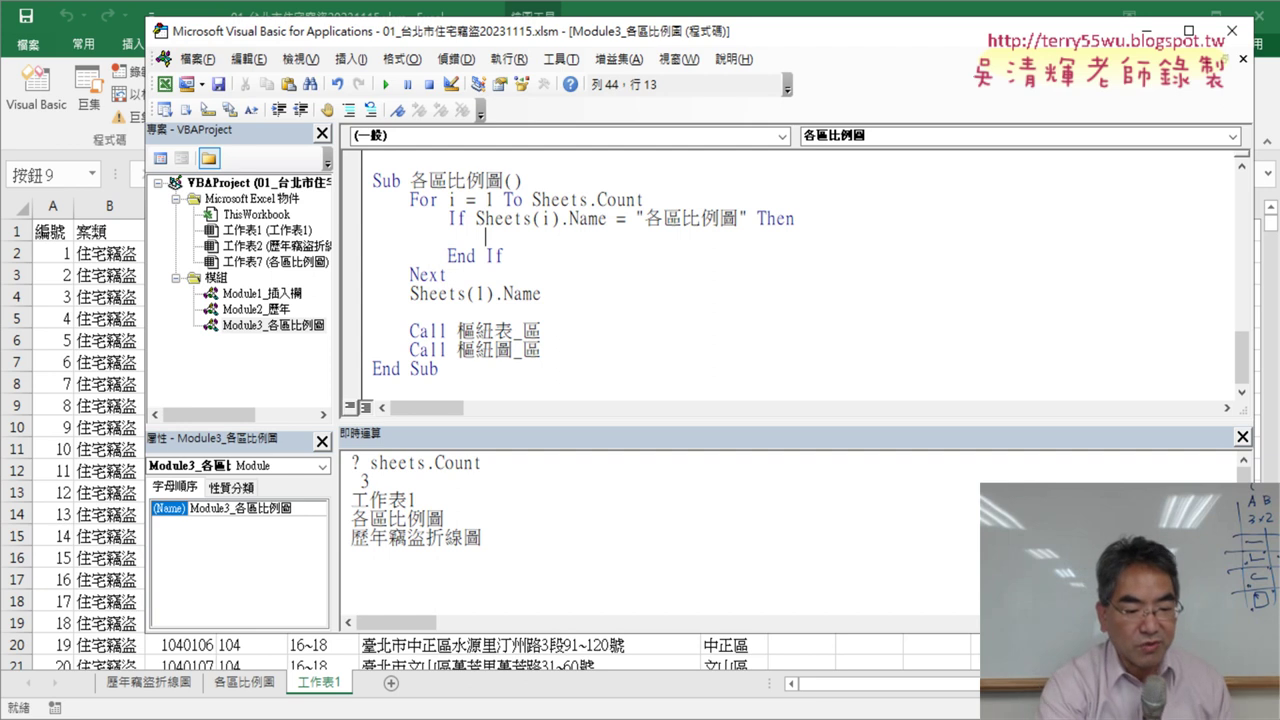
pyautogui.write('exit s')
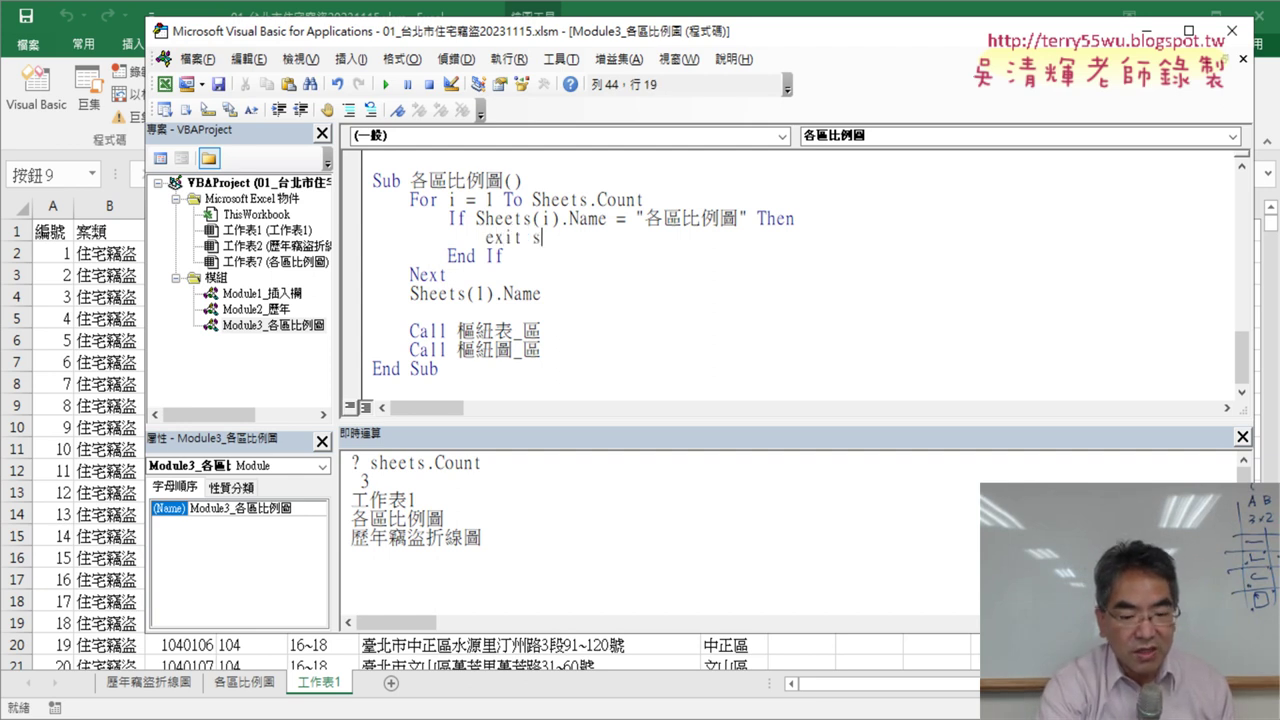
pyautogui.write('ub')
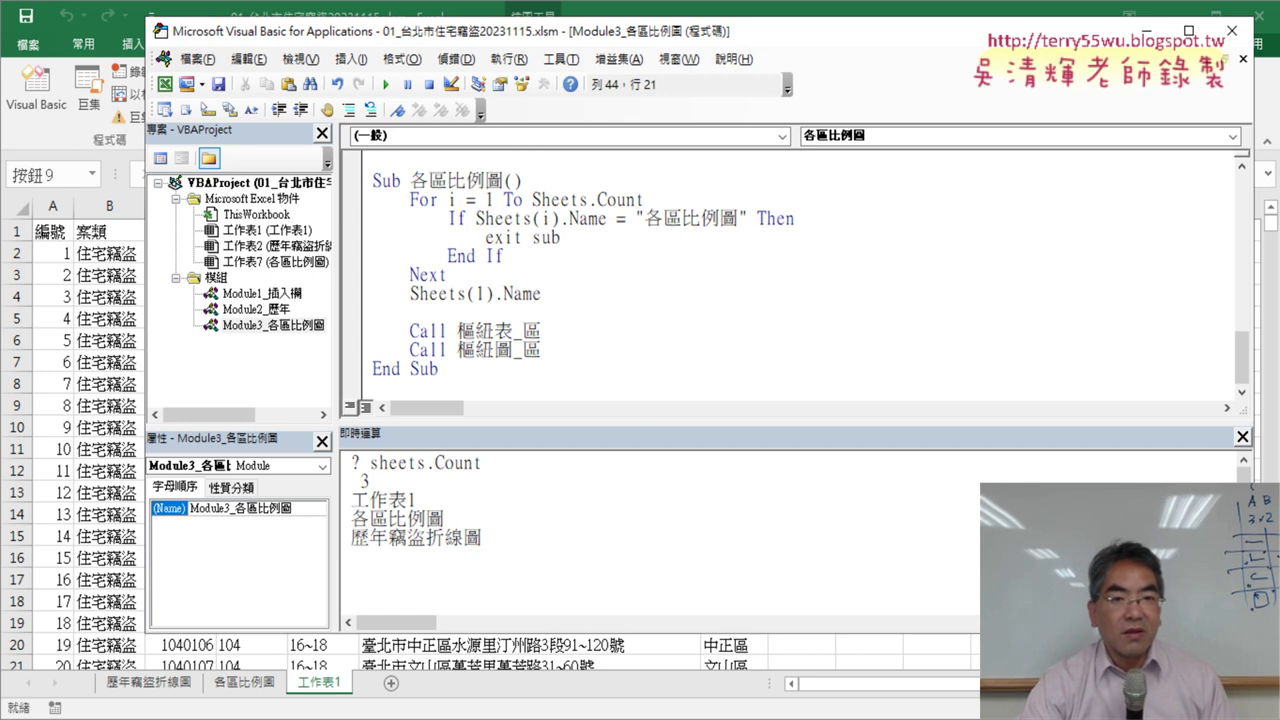
pyautogui.click(698, 311)
pyautogui.moveTo(572, 237); pyautogui.dragTo(484, 237)
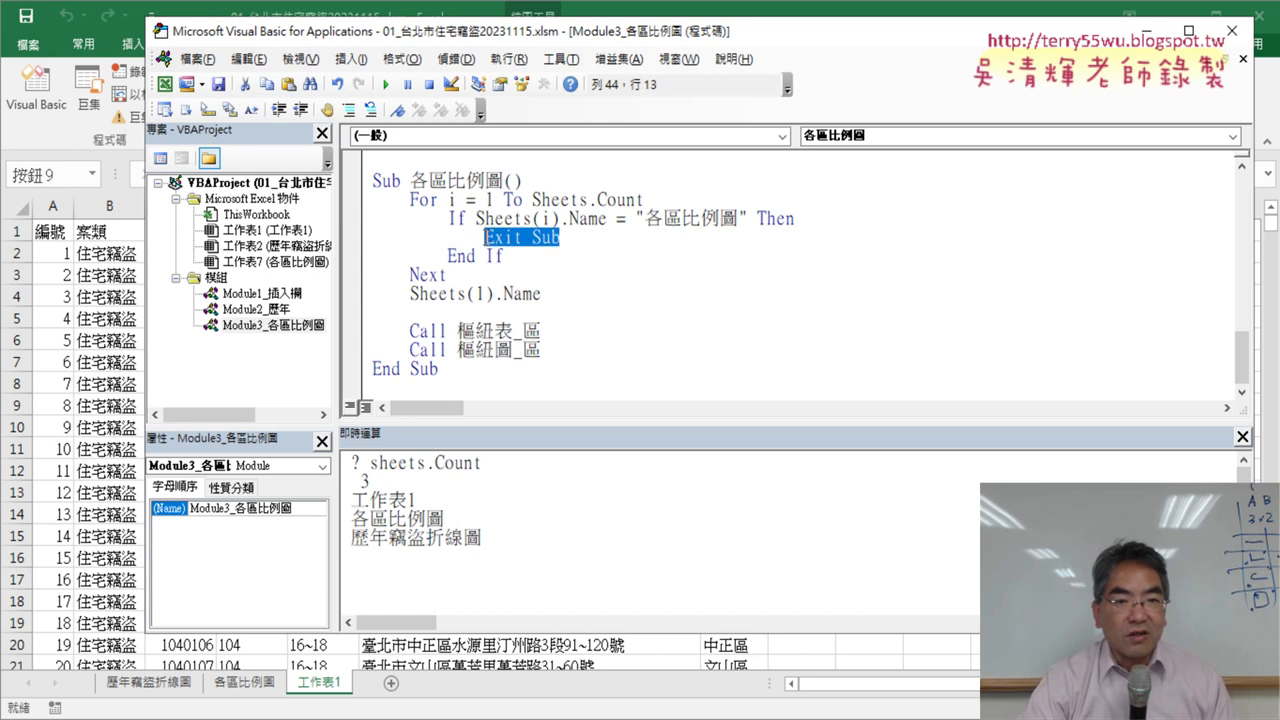
pyautogui.moveTo(644, 218); pyautogui.dragTo(740, 218)
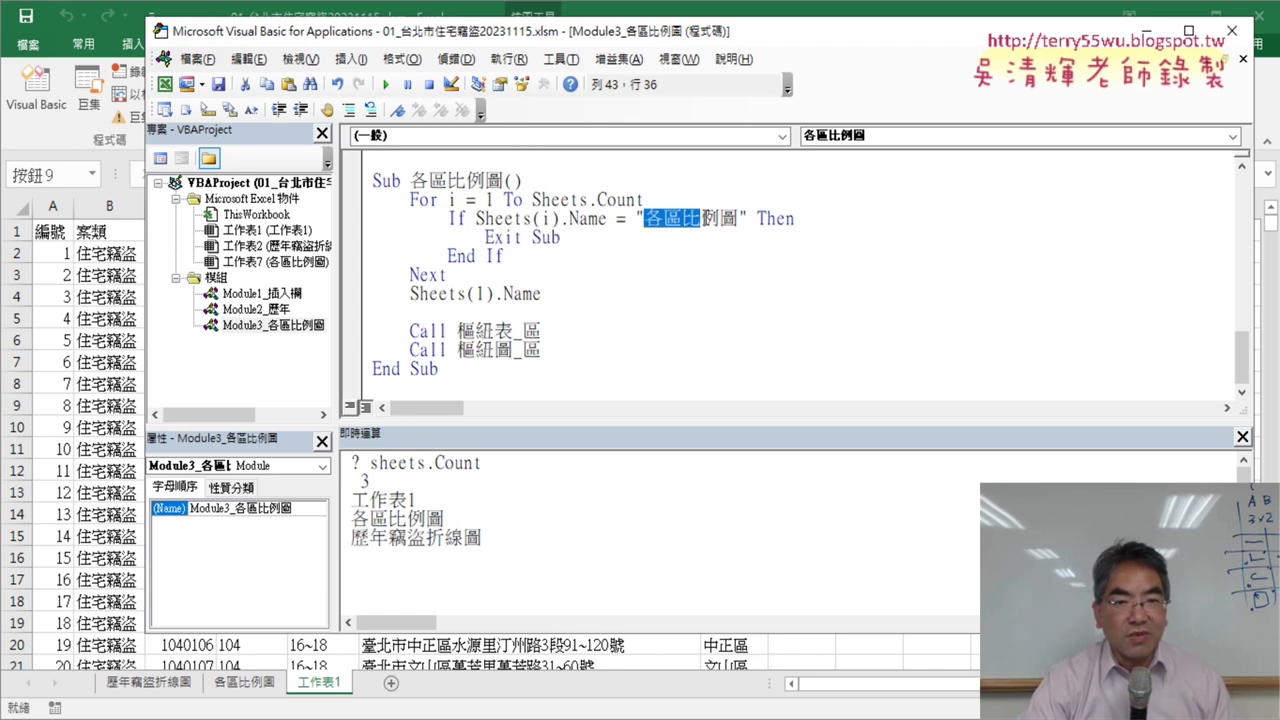
pyautogui.click(517, 237)
pyautogui.moveTo(563, 237); pyautogui.dragTo(484, 237)
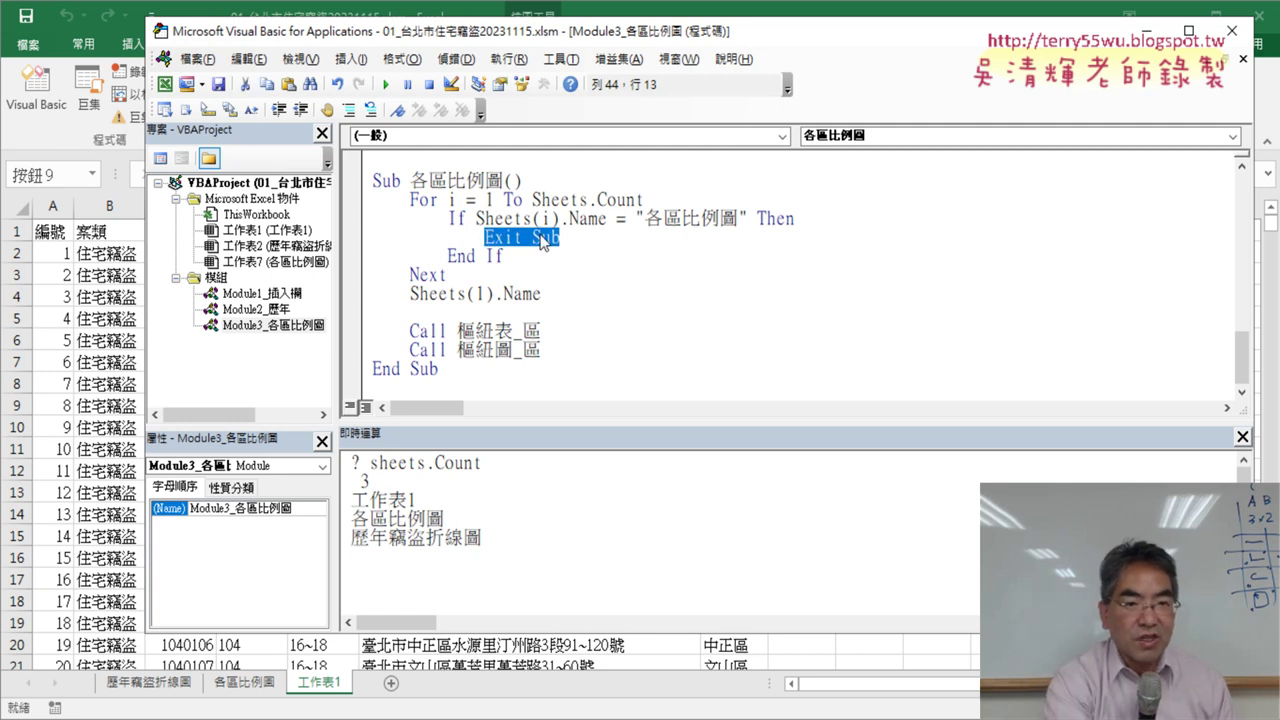
# Delete the Sheets(1).Name line from the macro
pyautogui.moveTo(465, 233)
pyautogui.mouseDown()
pyautogui.moveTo(376, 221)
pyautogui.moveTo(362, 362)
pyautogui.moveTo(433, 380)
pyautogui.moveTo(528, 364)
pyautogui.mouseUp()
pyautogui.hotkey('ctrl', 'z')
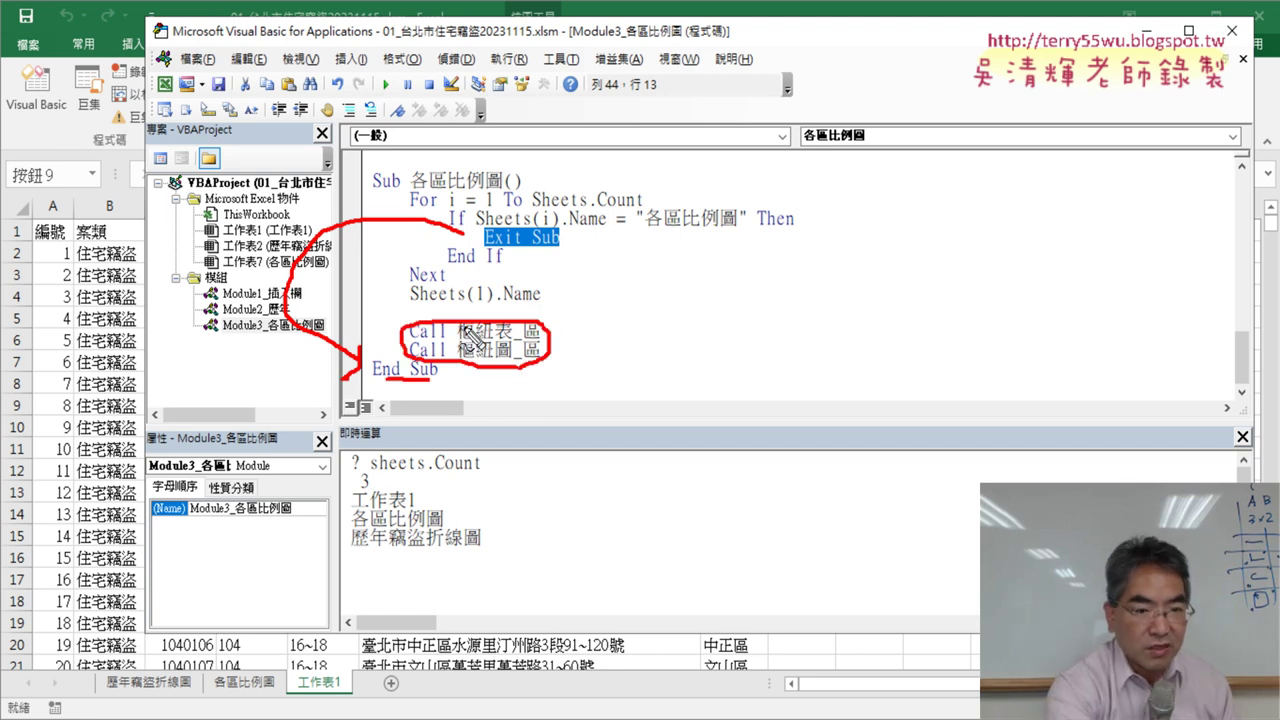
pyautogui.press('Escape')
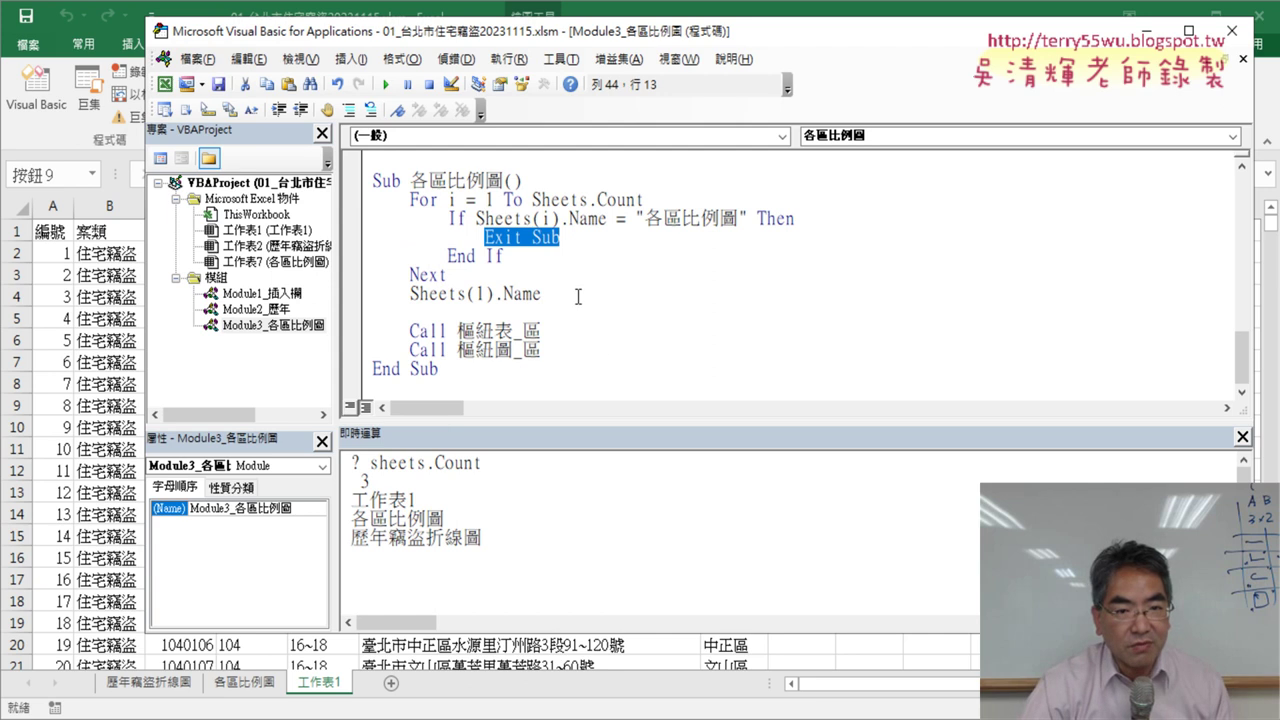
pyautogui.moveTo(577, 297); pyautogui.dragTo(381, 293)
pyautogui.press('Delete')
# Finish removing the old line and place the breakpoint on Exit Sub instead of the Call line
pyautogui.press('Delete')
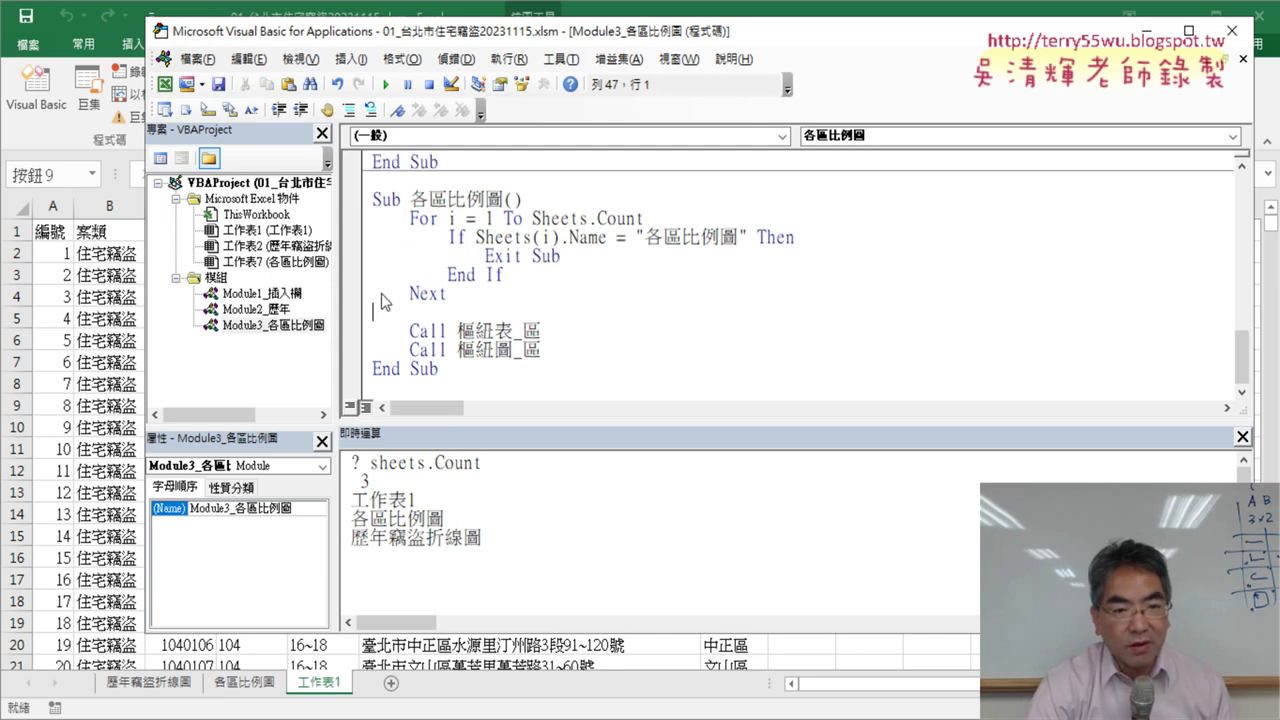
pyautogui.press('Delete')
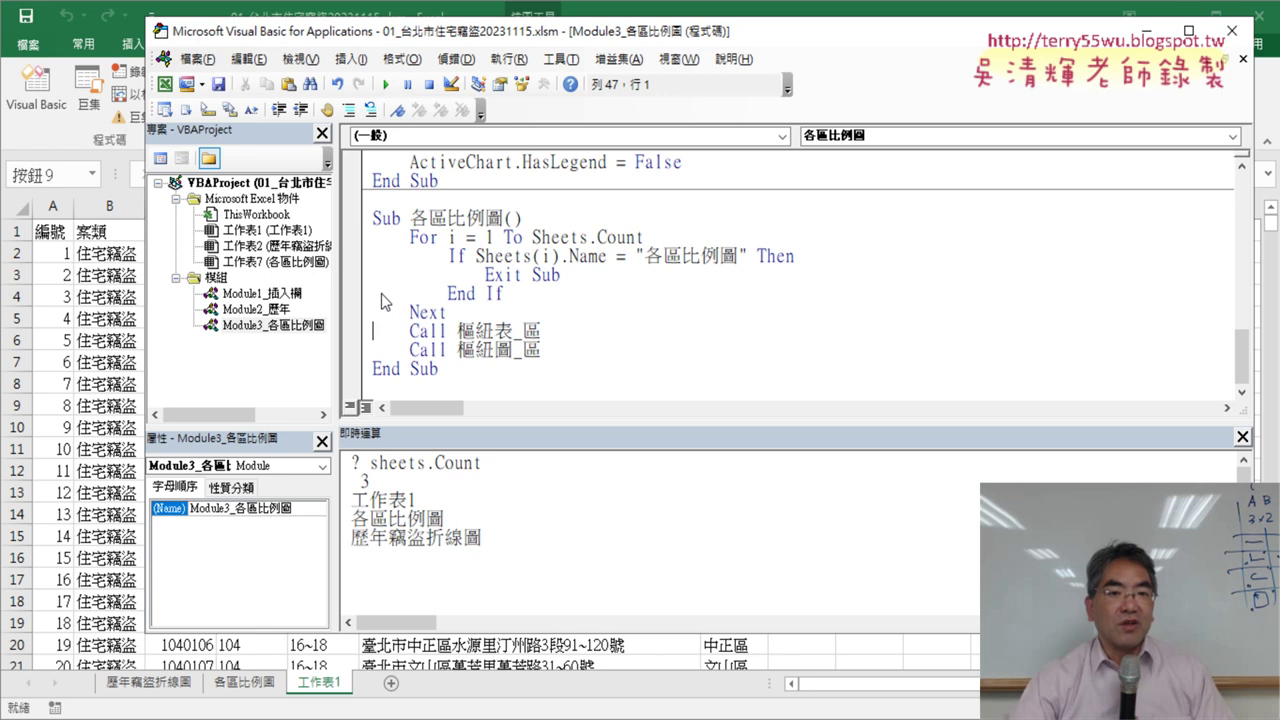
pyautogui.click(602, 275)
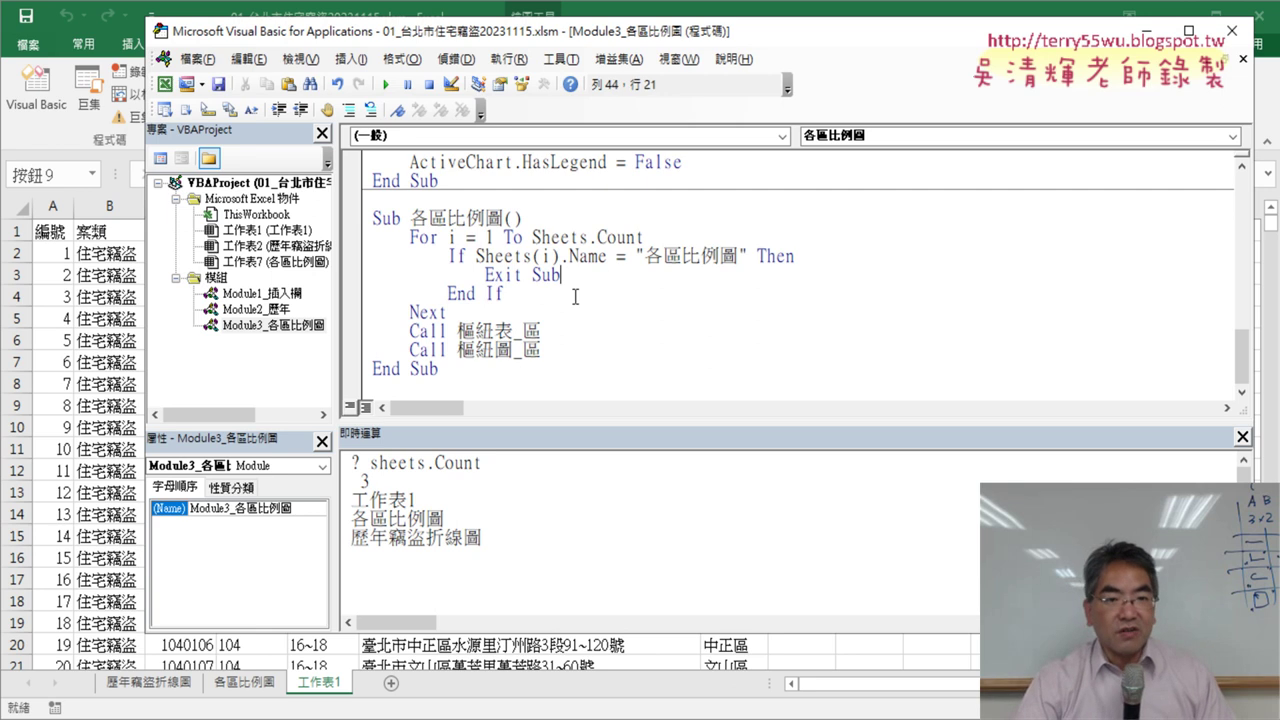
pyautogui.moveTo(447, 312); pyautogui.dragTo(374, 240)
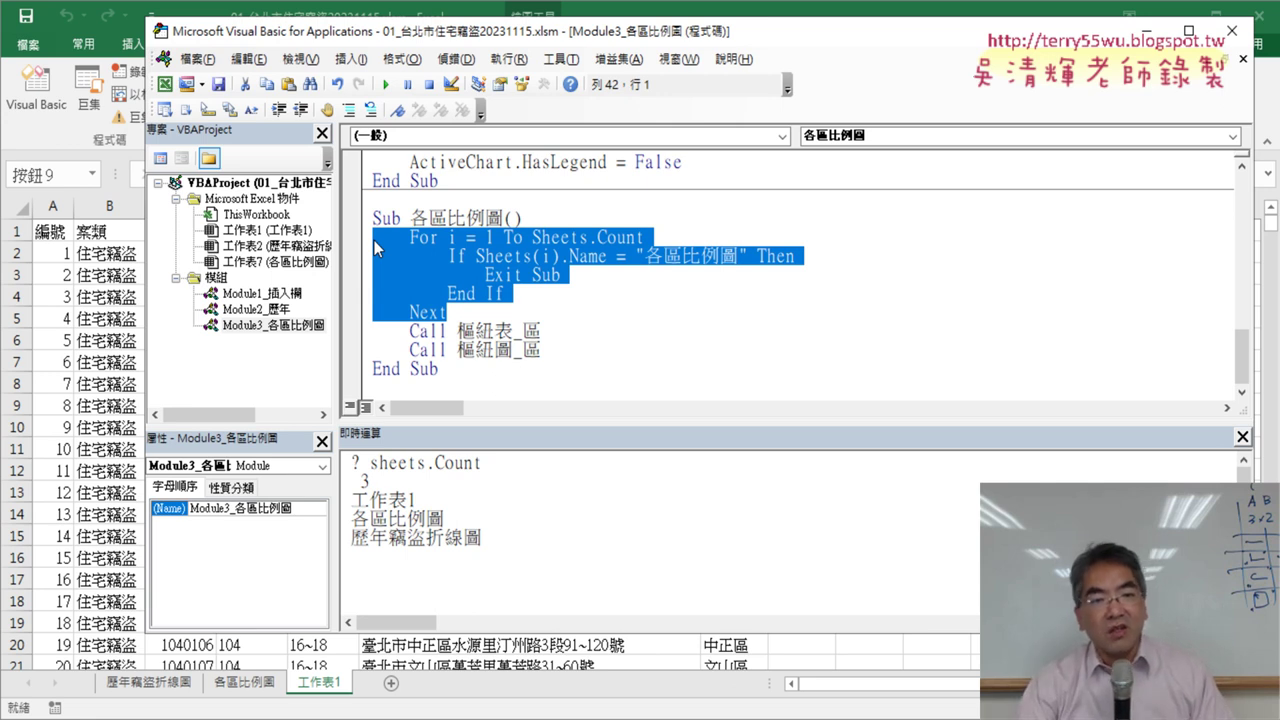
pyautogui.click(351, 331)
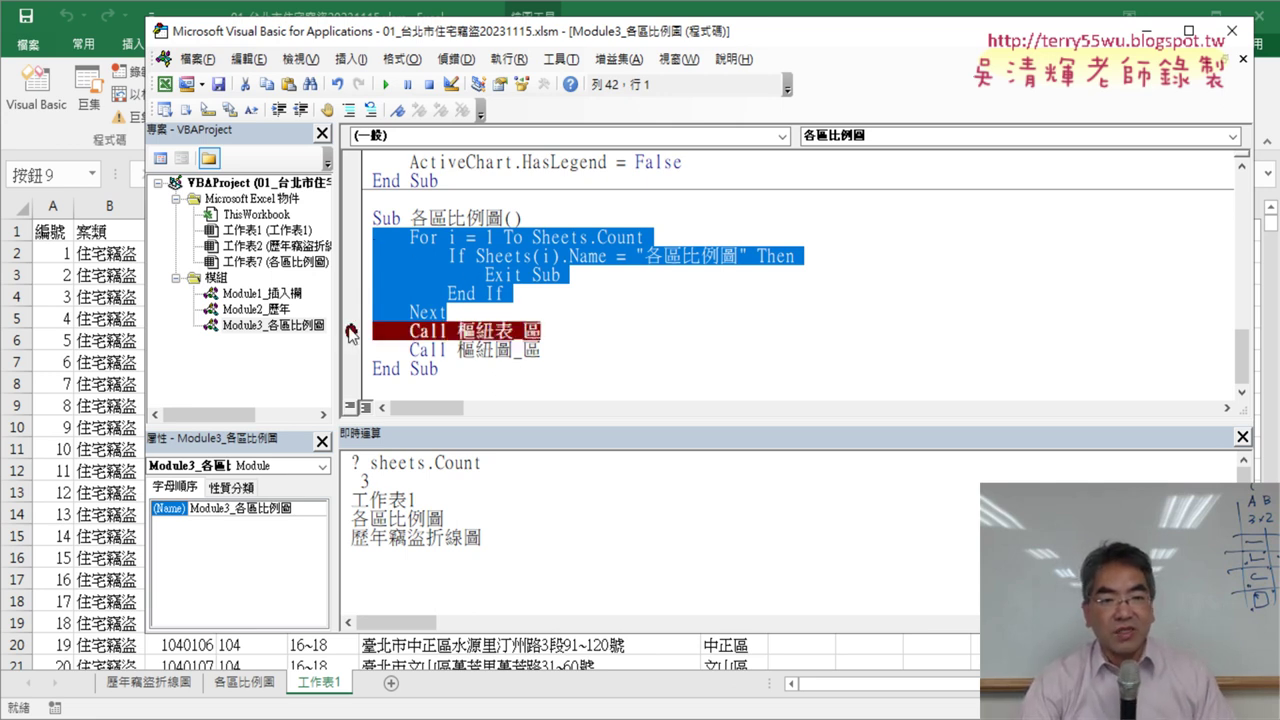
pyautogui.click(351, 331)
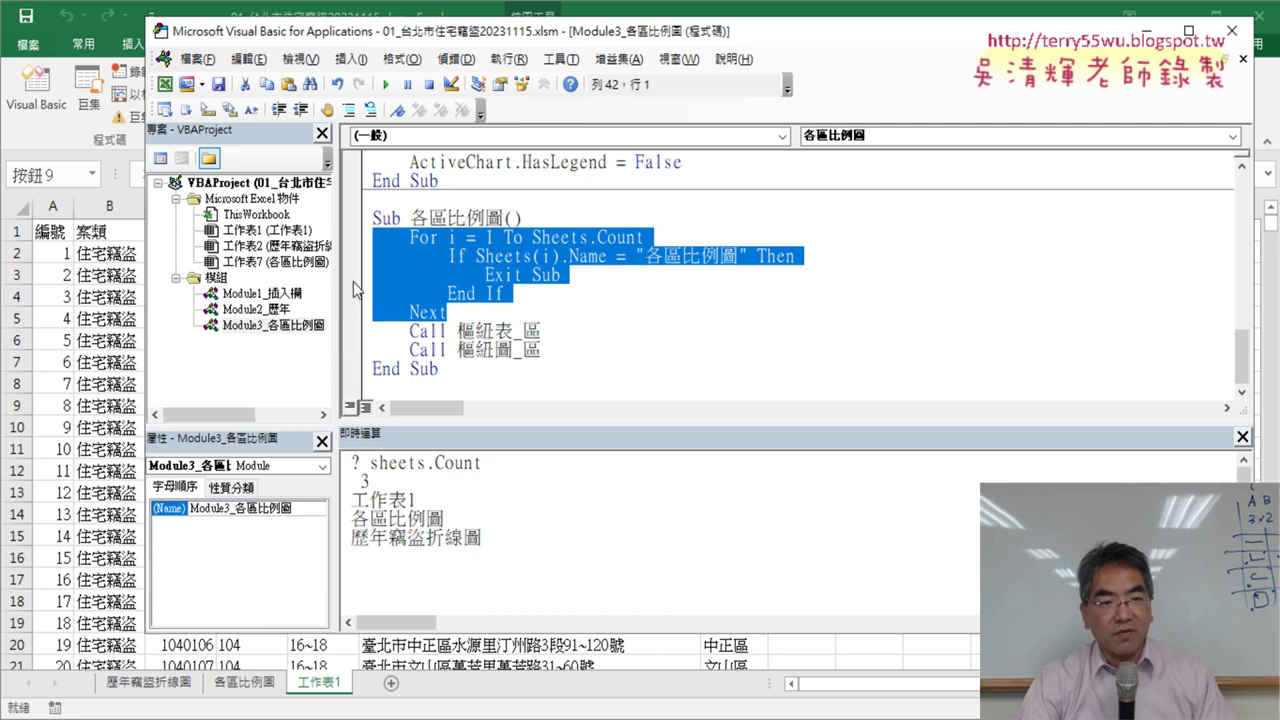
pyautogui.click(351, 275)
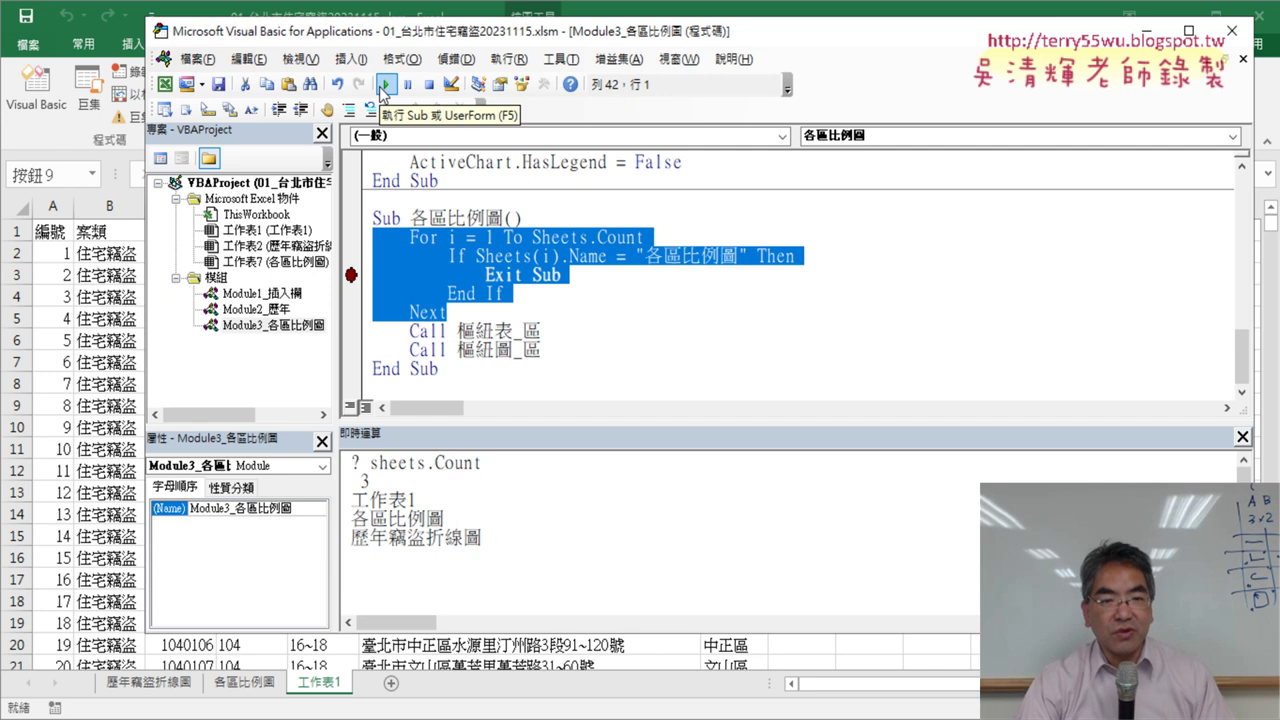
# Run the macro to the Exit Sub breakpoint and inspect the Sheets(i).Name value
pyautogui.click(383, 87)
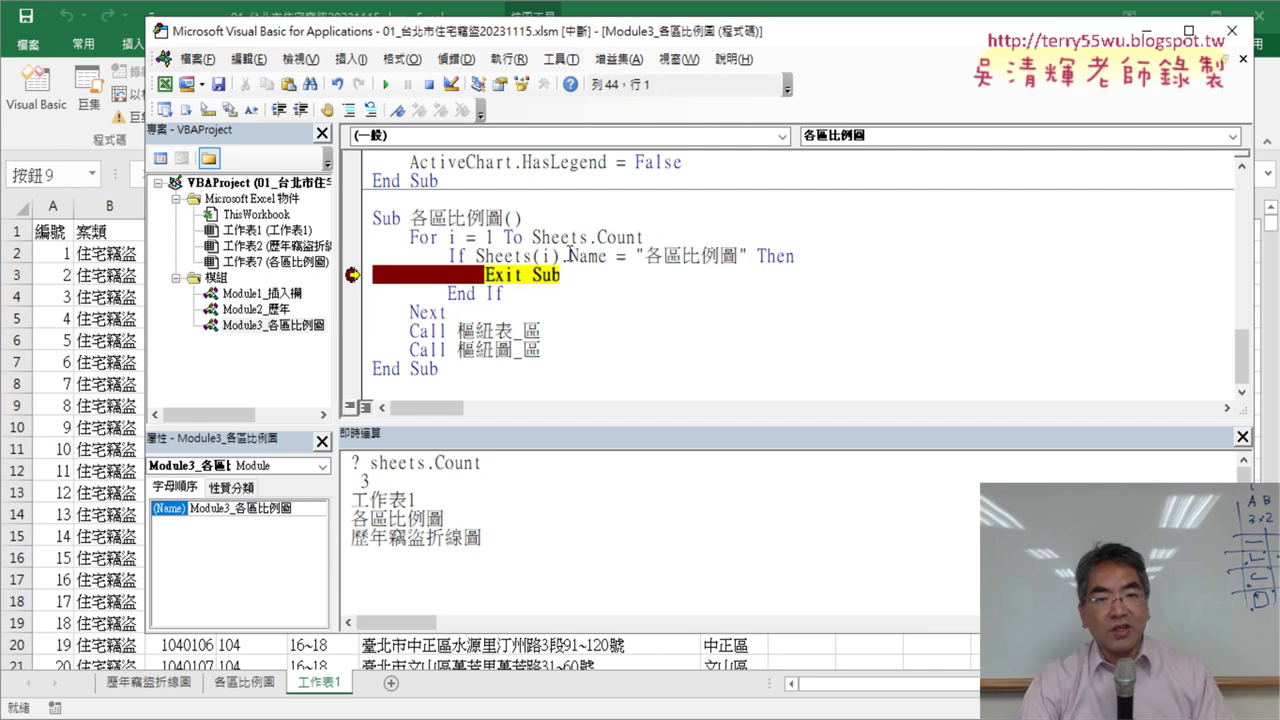
pyautogui.moveTo(548, 255)
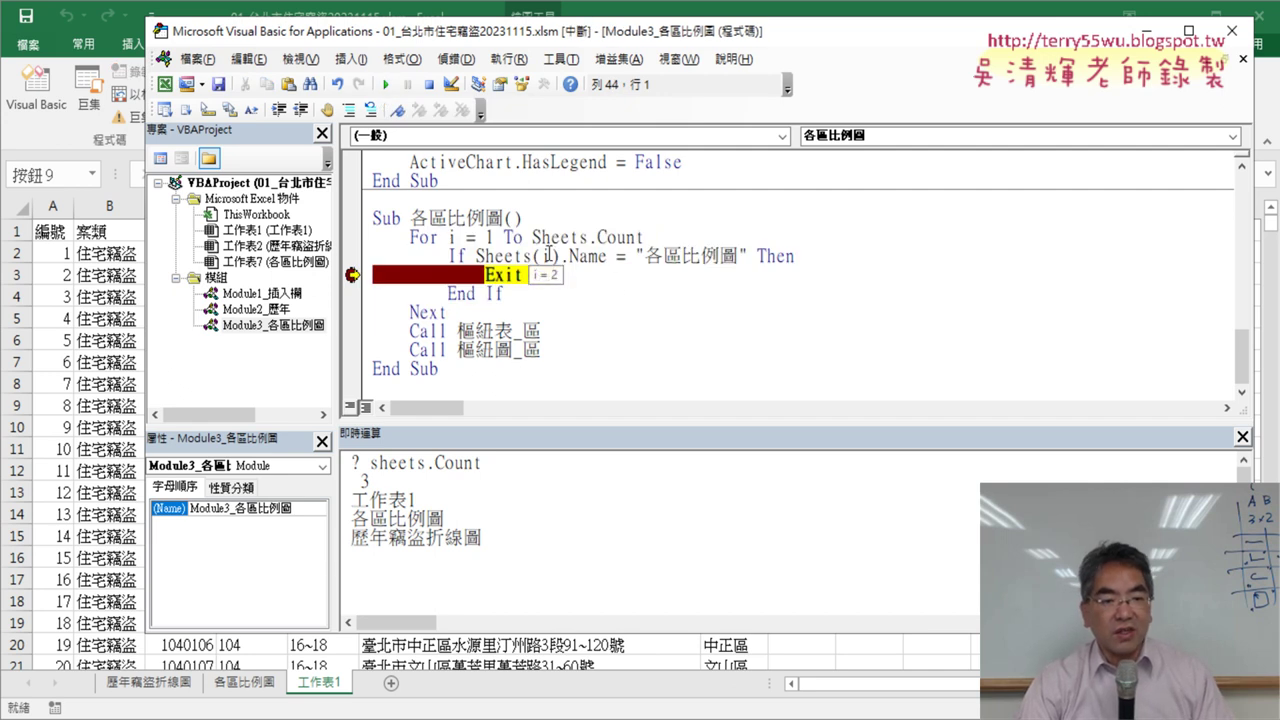
pyautogui.moveTo(607, 256); pyautogui.dragTo(475, 256)
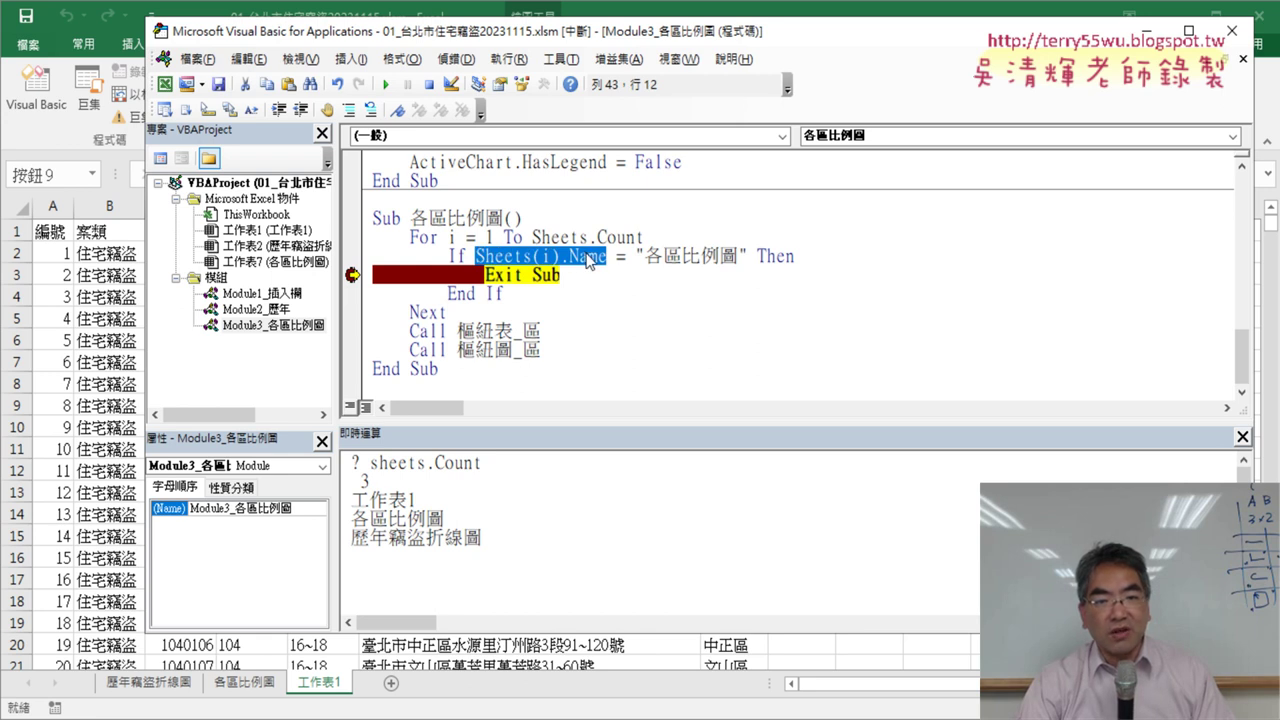
pyautogui.click(592, 256)
pyautogui.moveTo(547, 256)
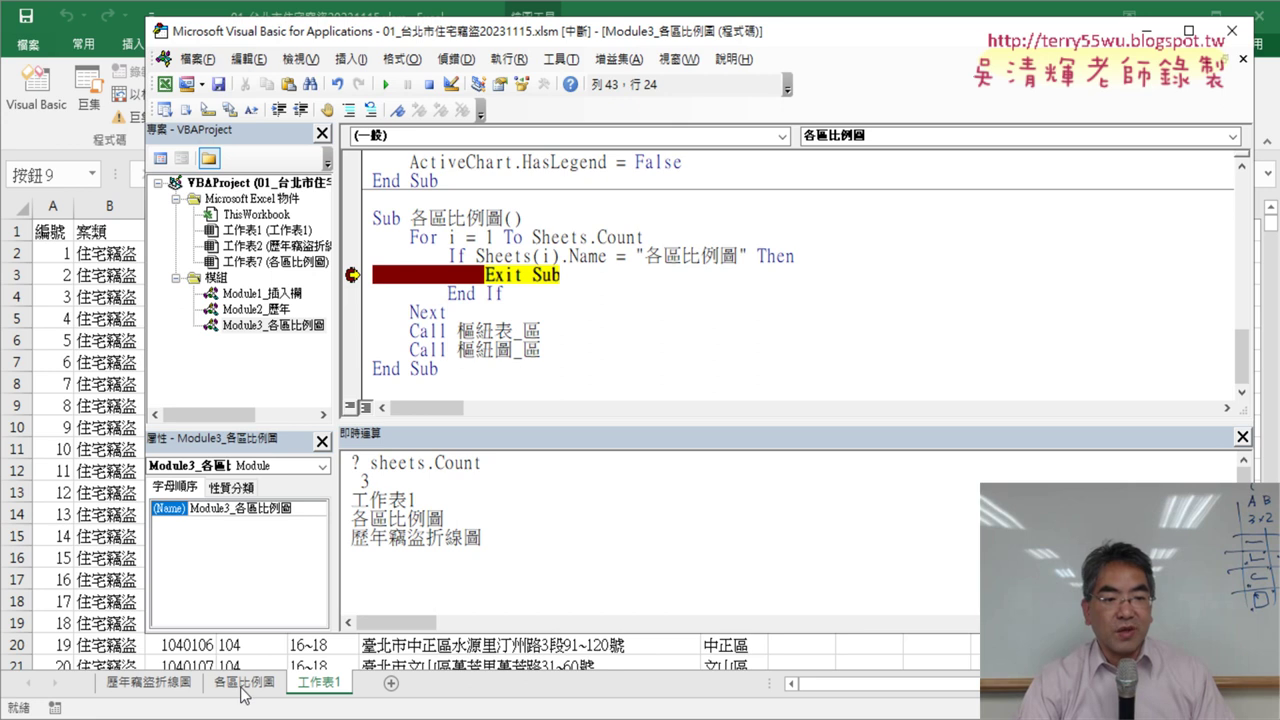
pyautogui.click(600, 276)
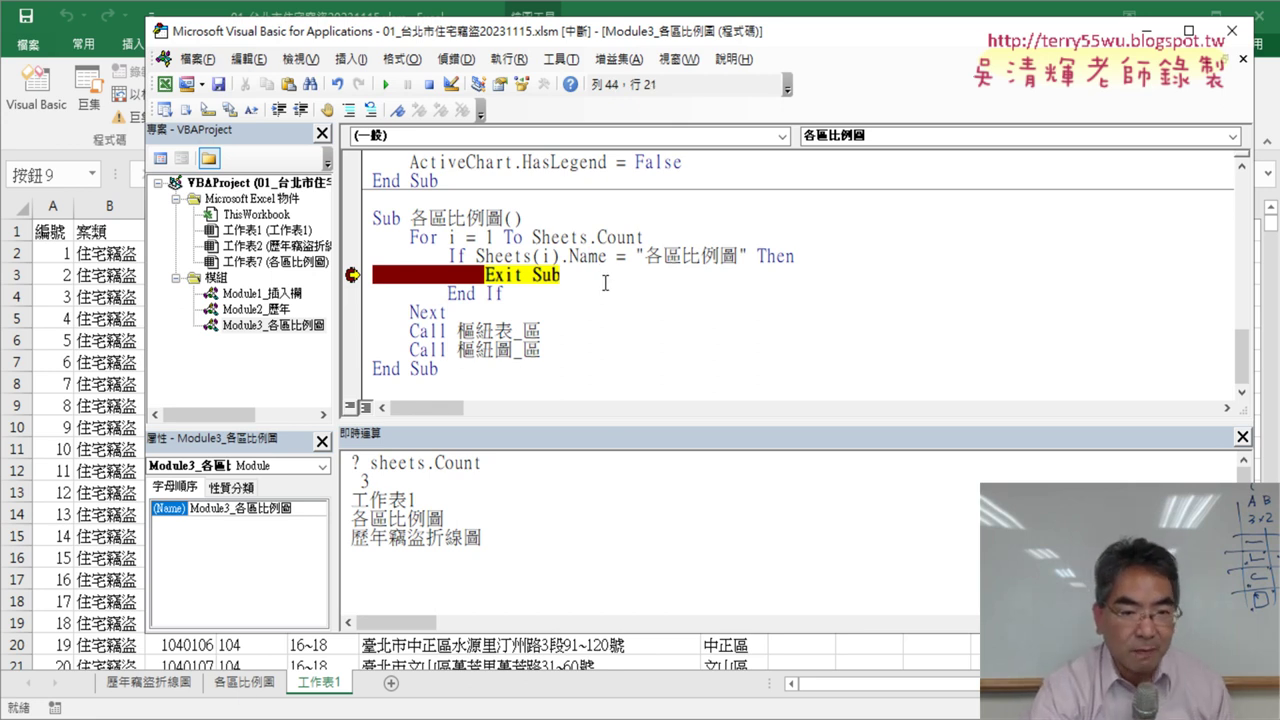
pyautogui.press('F5')
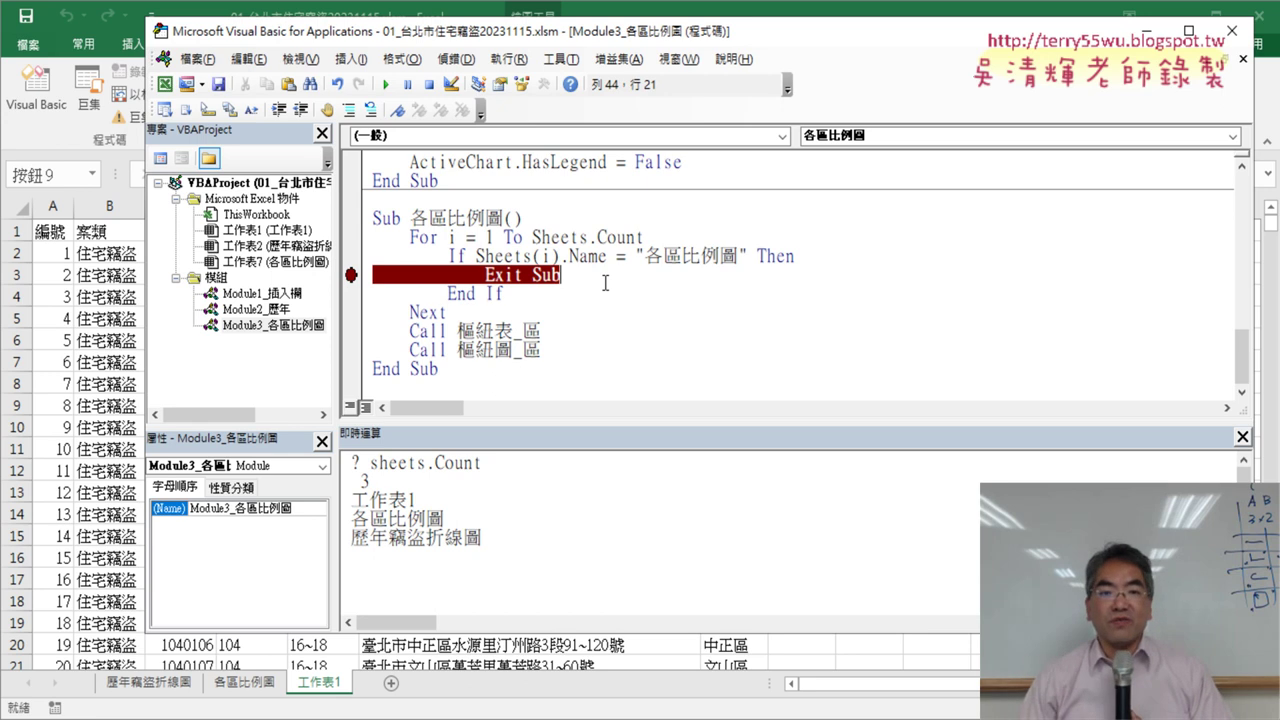
# Clear the Exit Sub breakpoint and close the VBA editor
pyautogui.click(351, 275)
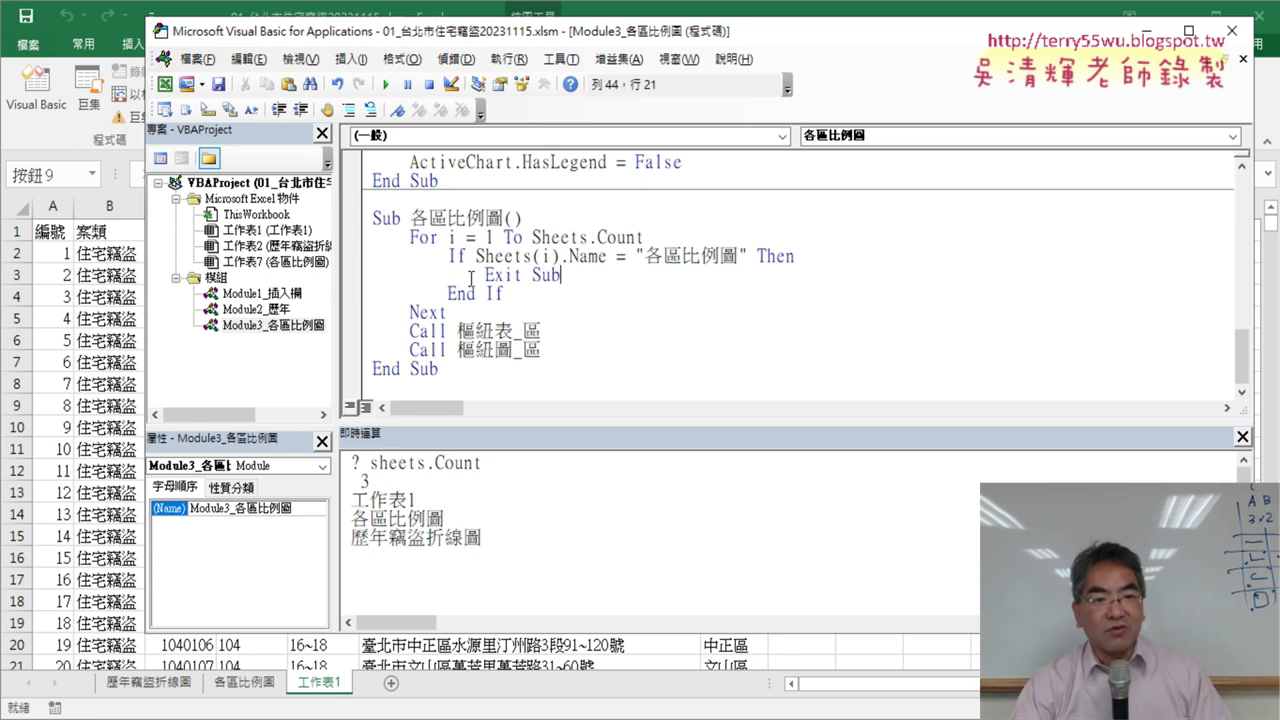
pyautogui.moveTo(465, 312); pyautogui.dragTo(374, 237)
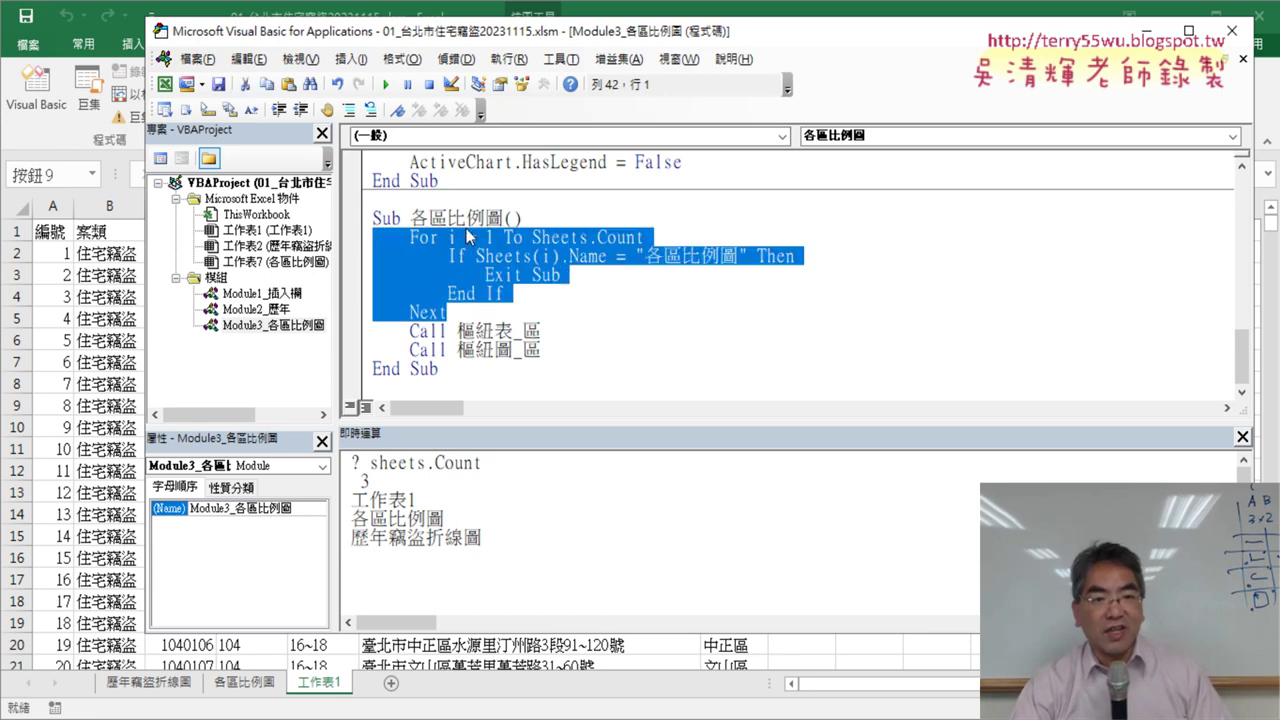
pyautogui.click(466, 237)
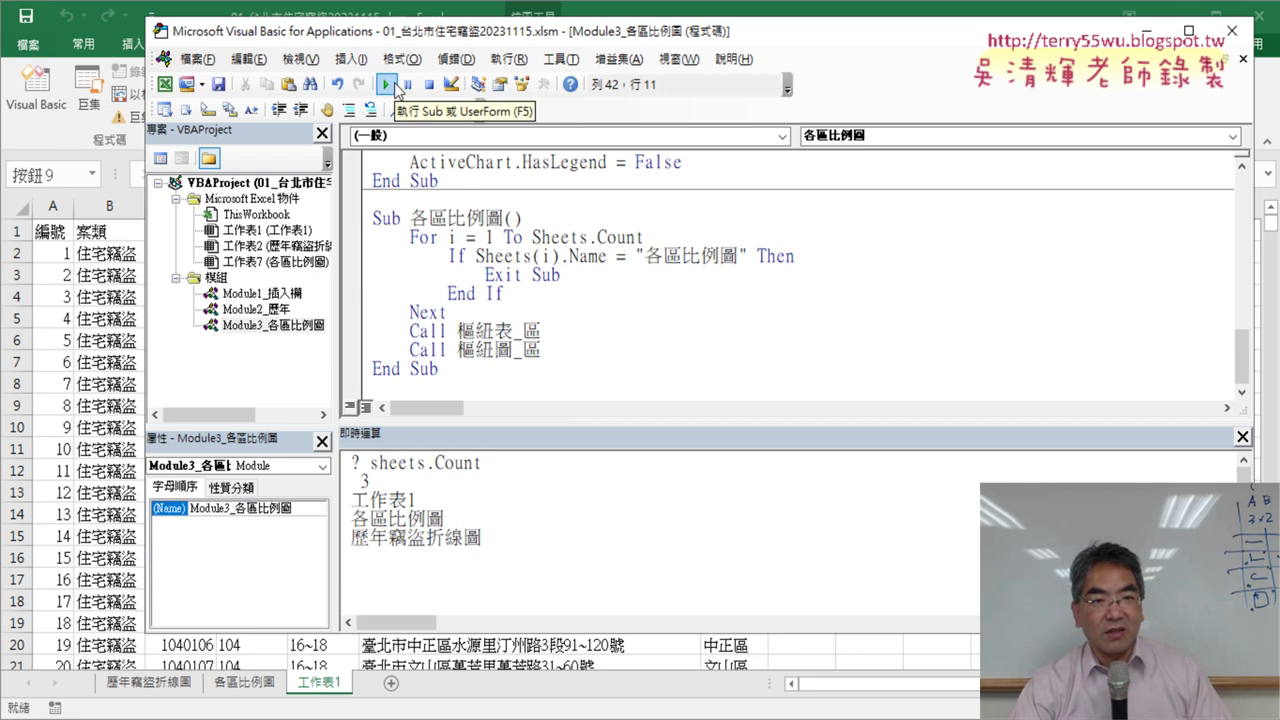
pyautogui.click(1232, 31)
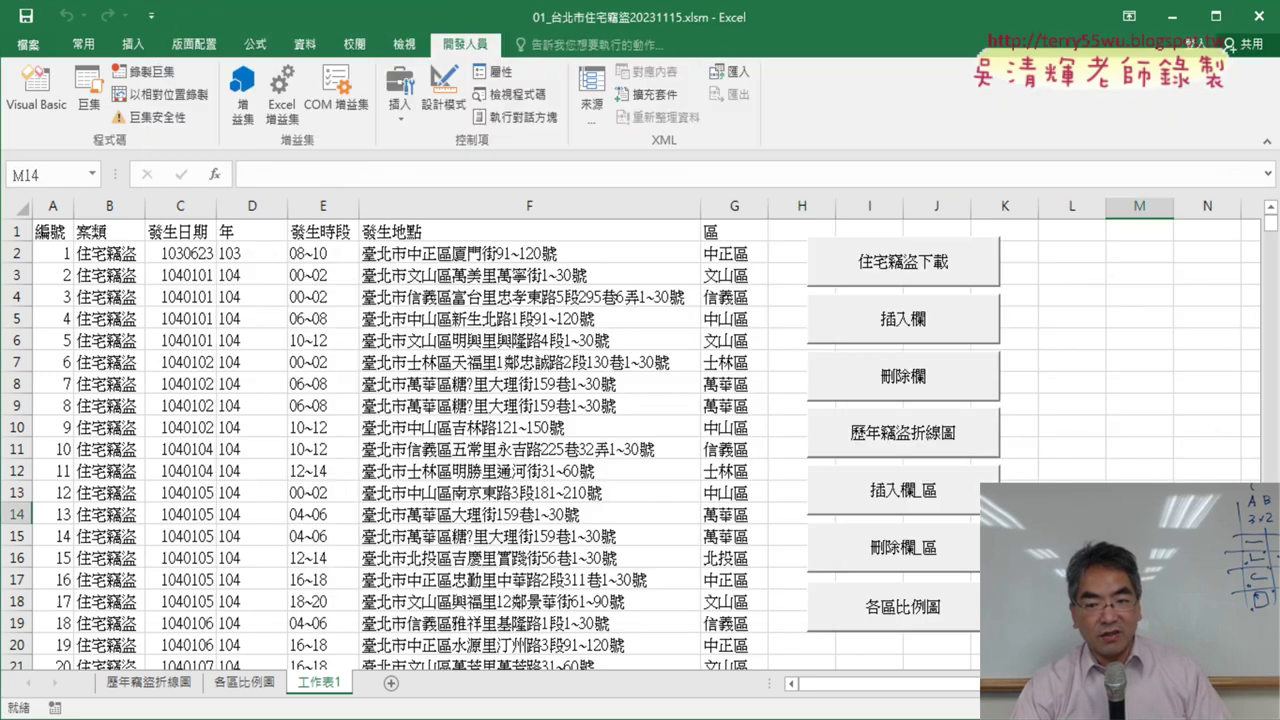
# Run 各區比例圖 from its worksheet button, then reopen its code with Exit Sub selected
pyautogui.click(920, 610)
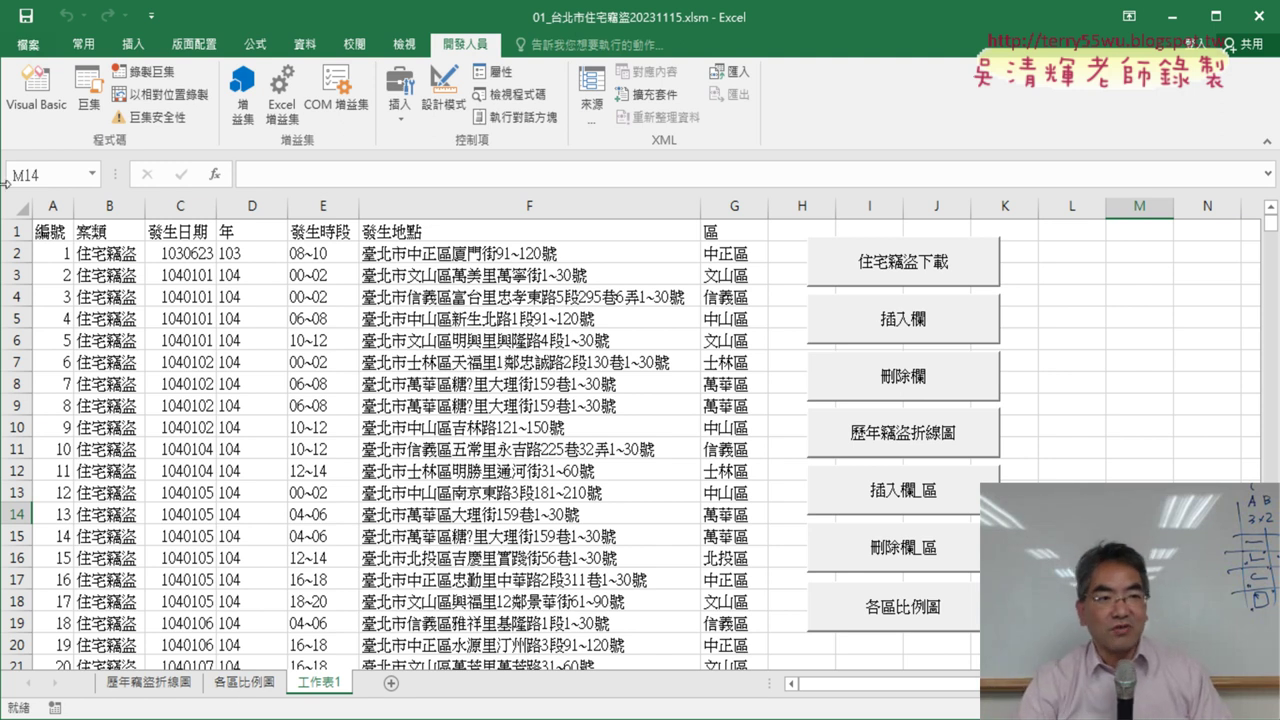
pyautogui.click(36, 90)
pyautogui.moveTo(560, 350); pyautogui.dragTo(485, 350)
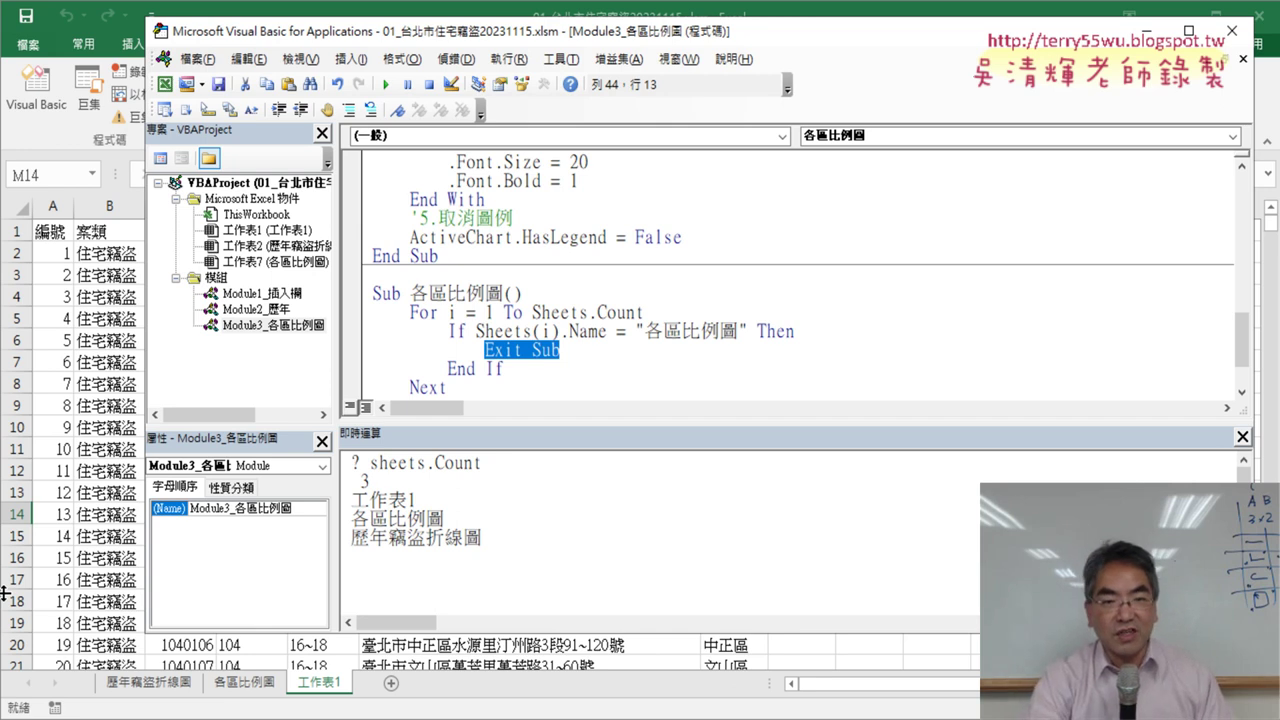
# Comment out Exit Sub and add a Sheets(i).Delete statement below it
pyautogui.press('Left')
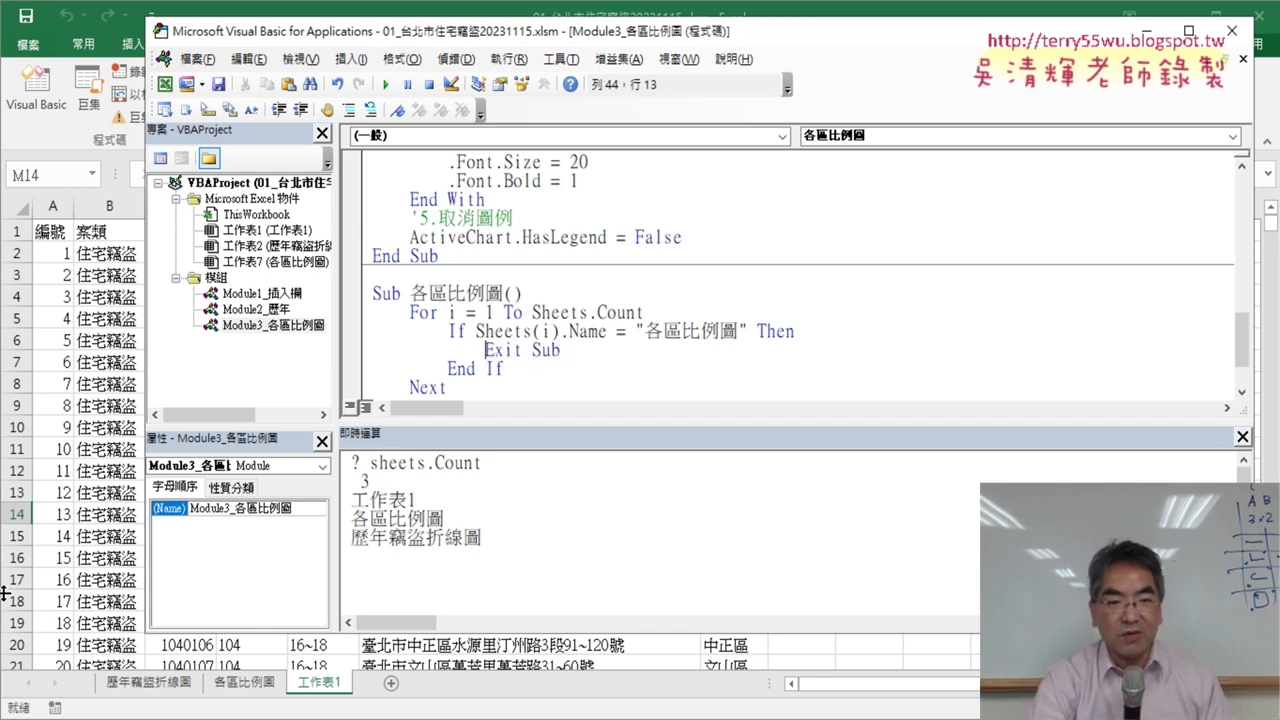
pyautogui.write("'")
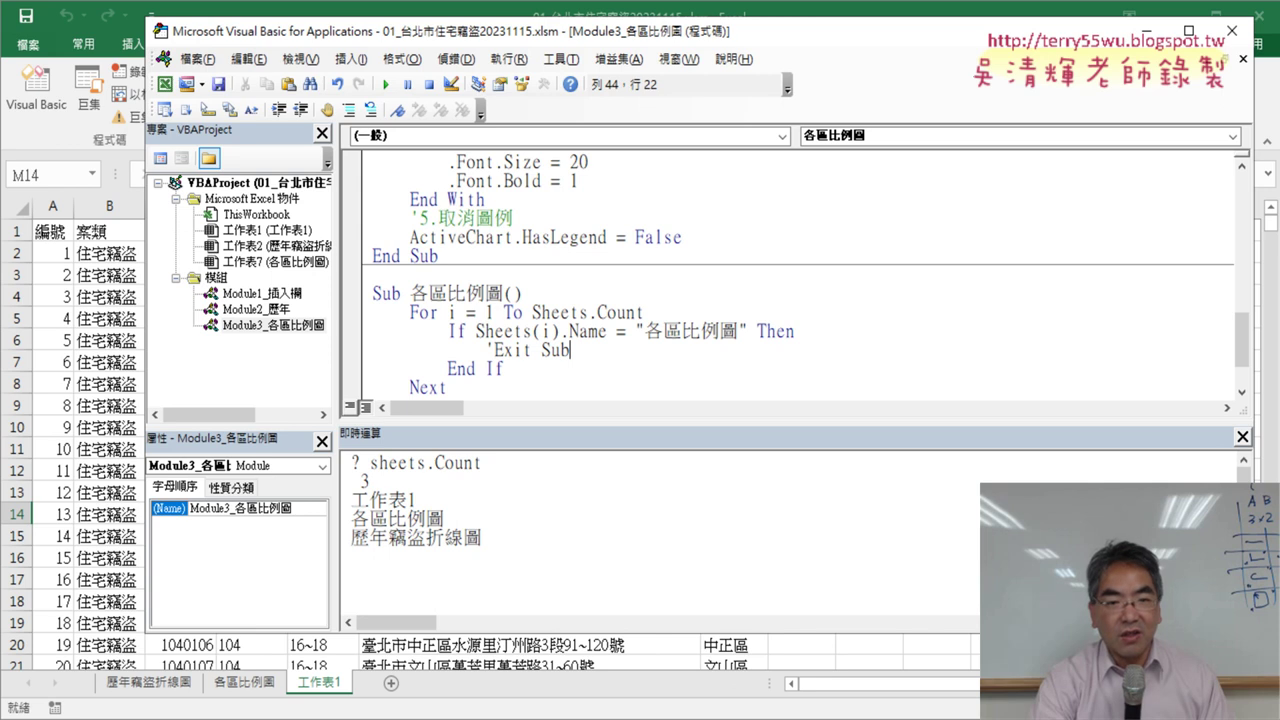
pyautogui.press('Return')
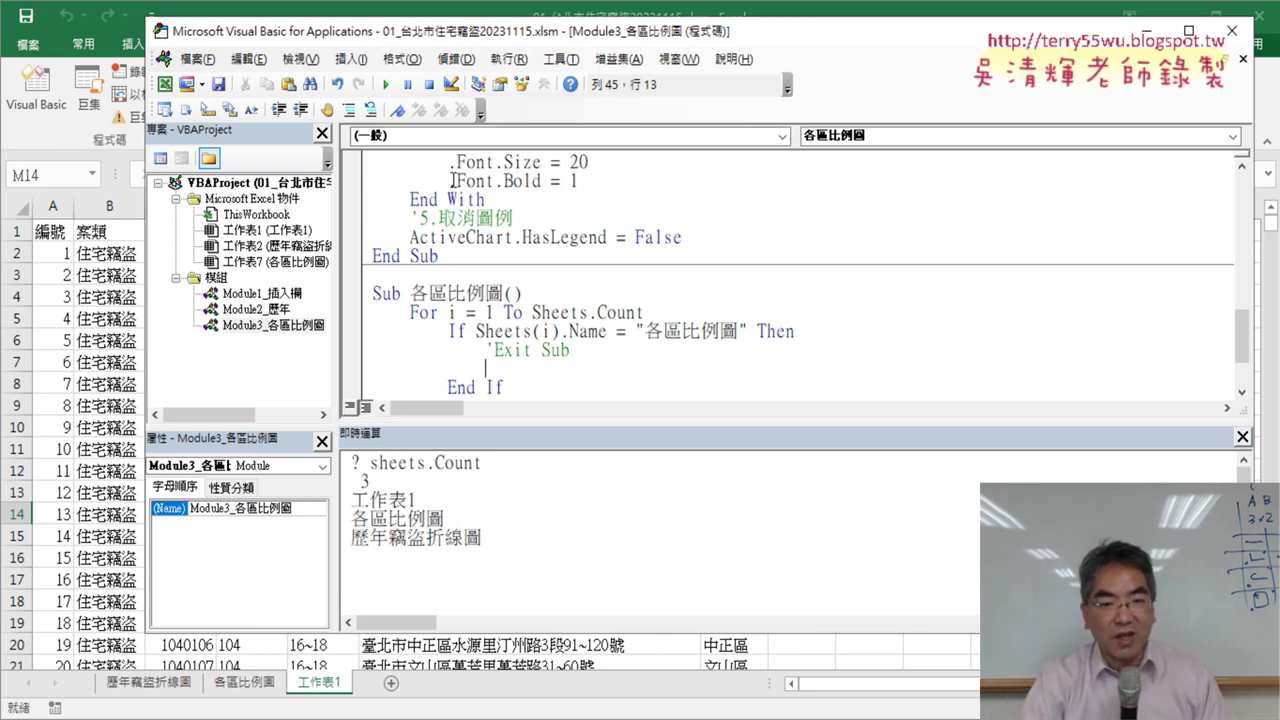
pyautogui.moveTo(561, 330); pyautogui.dragTo(477, 338)
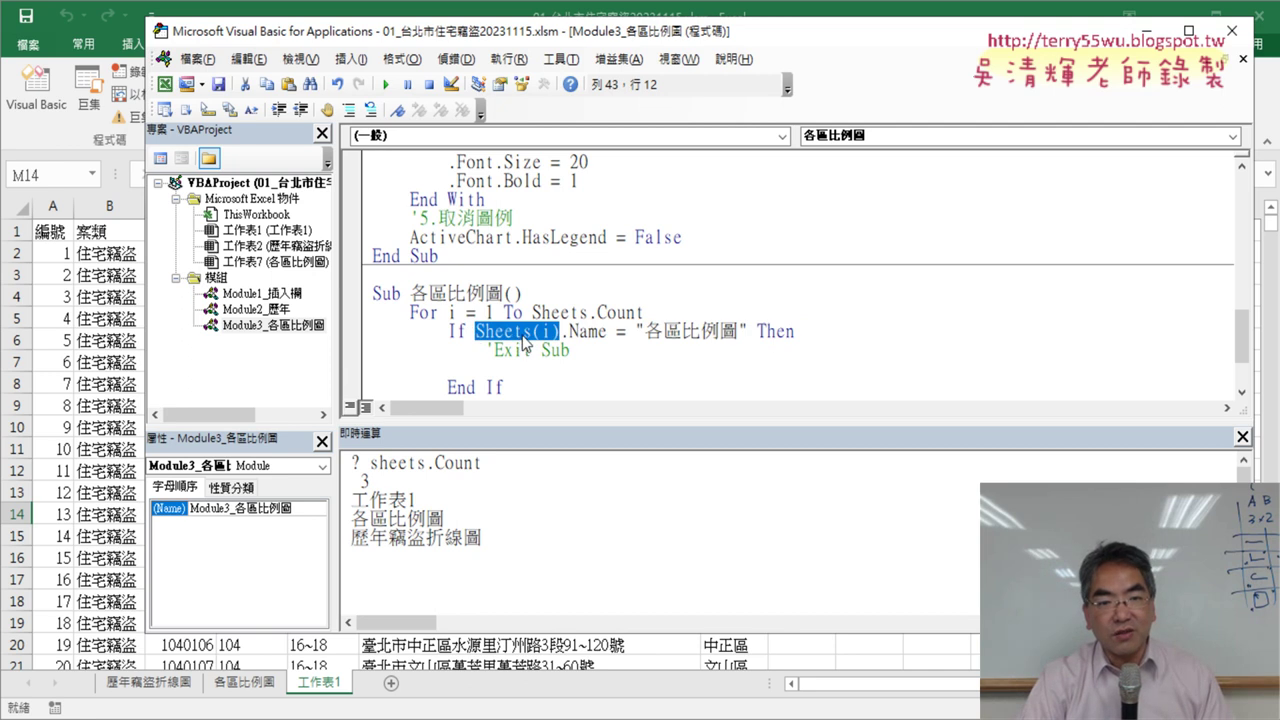
pyautogui.hotkey('ctrl', 'c')
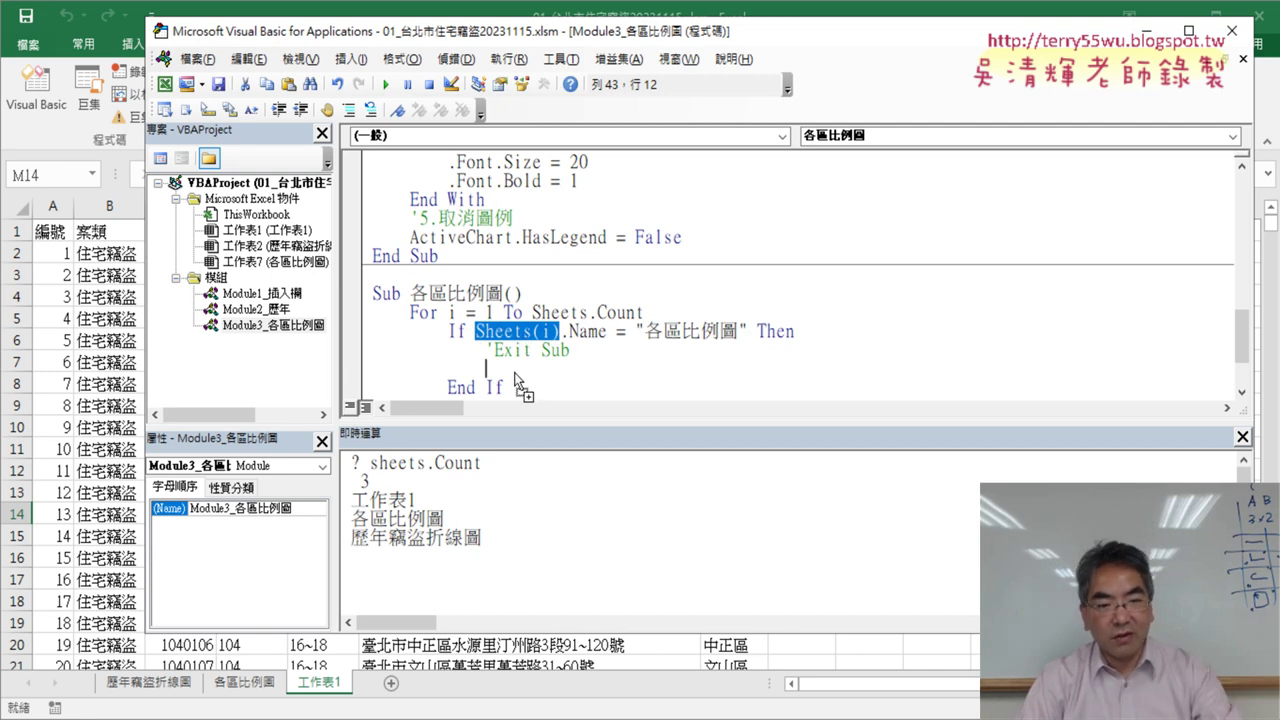
pyautogui.click(640, 376)
pyautogui.hotkey('ctrl', 'v')
pyautogui.write('.')
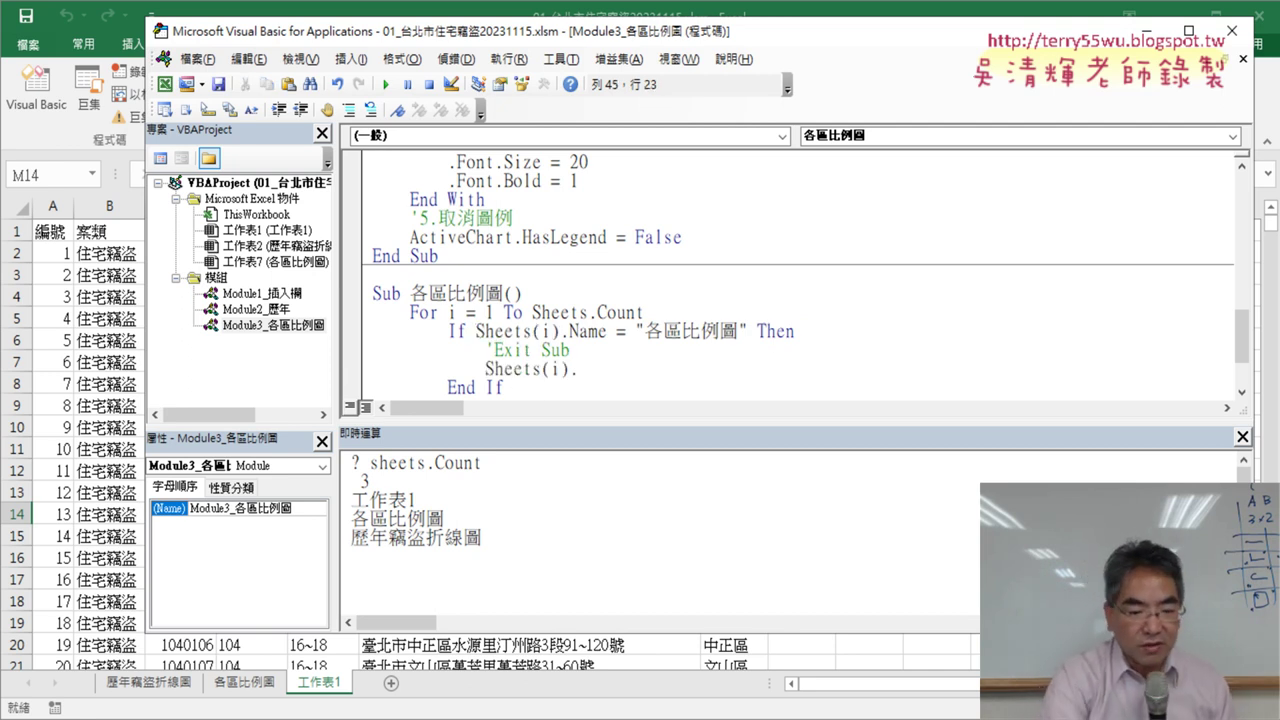
pyautogui.write('dele')
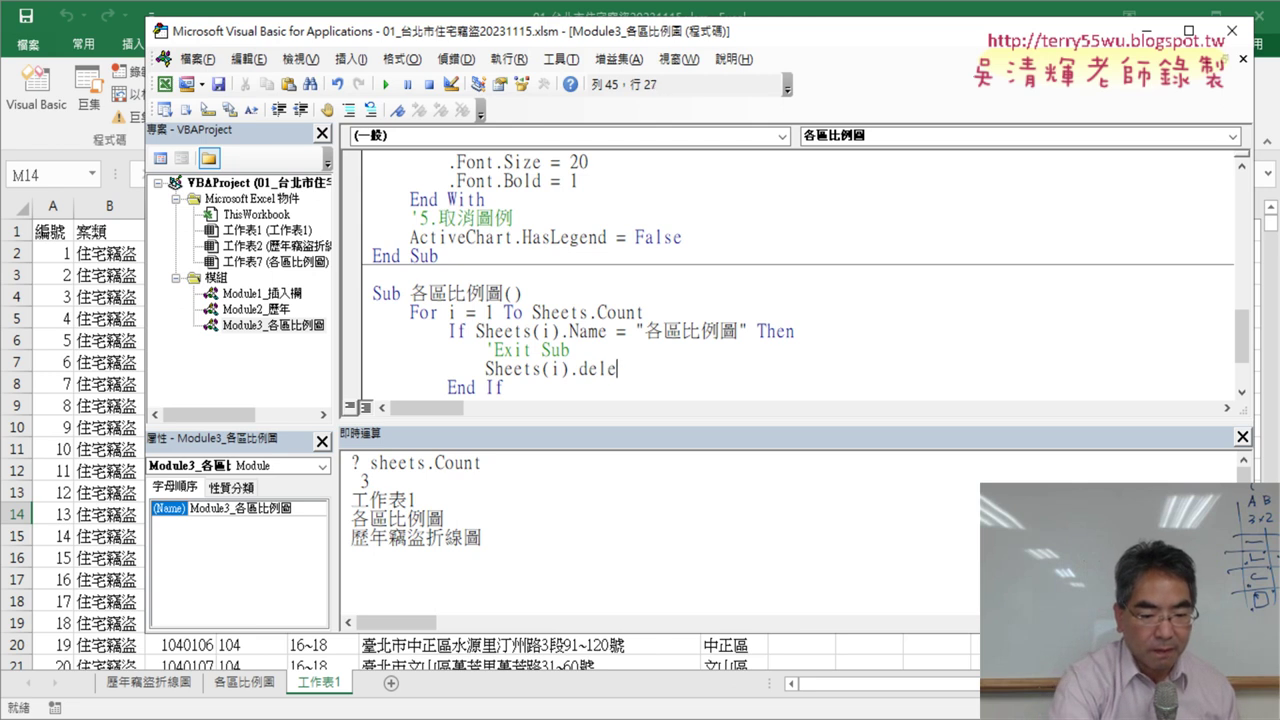
pyautogui.write('te')
pyautogui.press('Down')
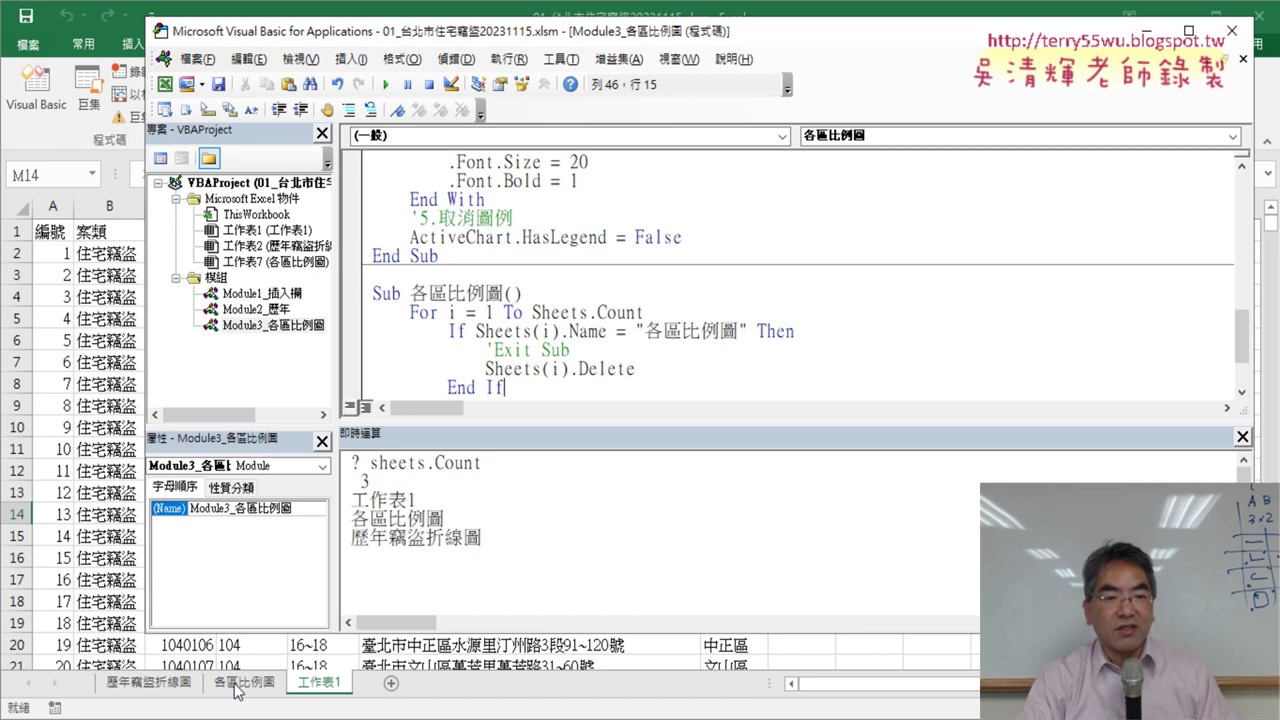
# Break on Sheets(i).Delete, run the macro and step with F8 until error 9 appears
pyautogui.click(352, 369)
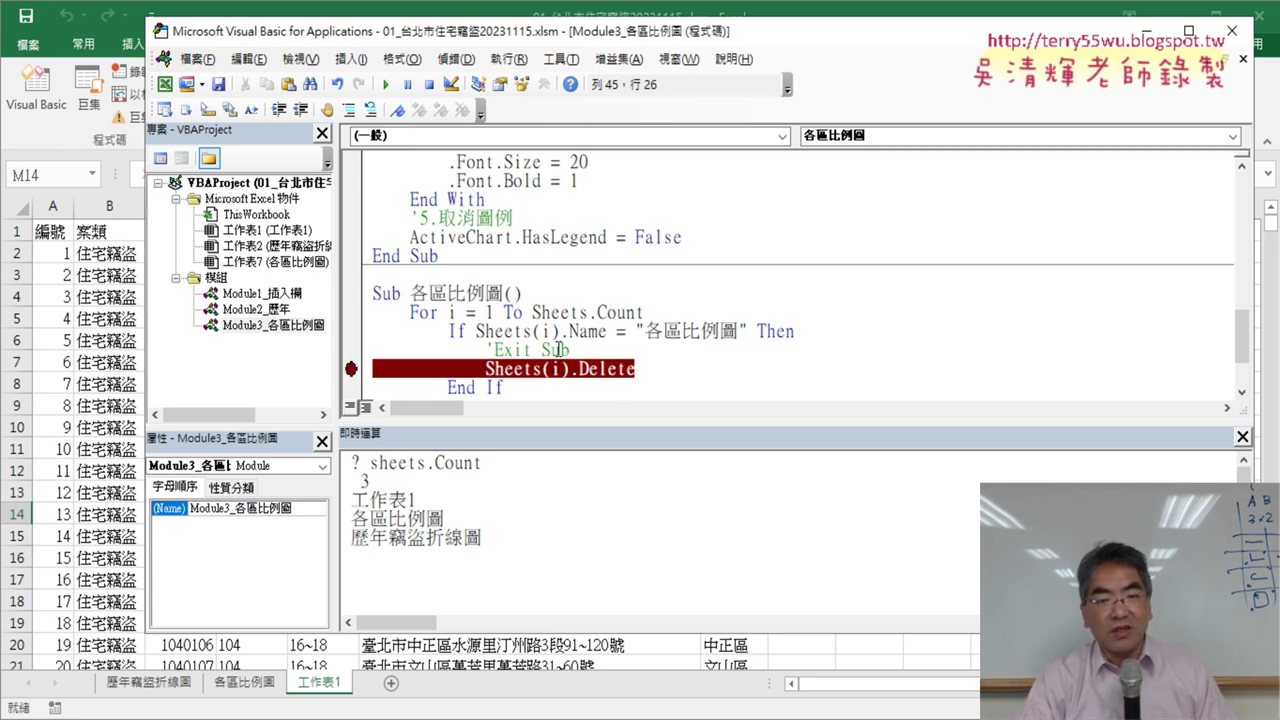
pyautogui.moveTo(633, 369); pyautogui.dragTo(489, 369)
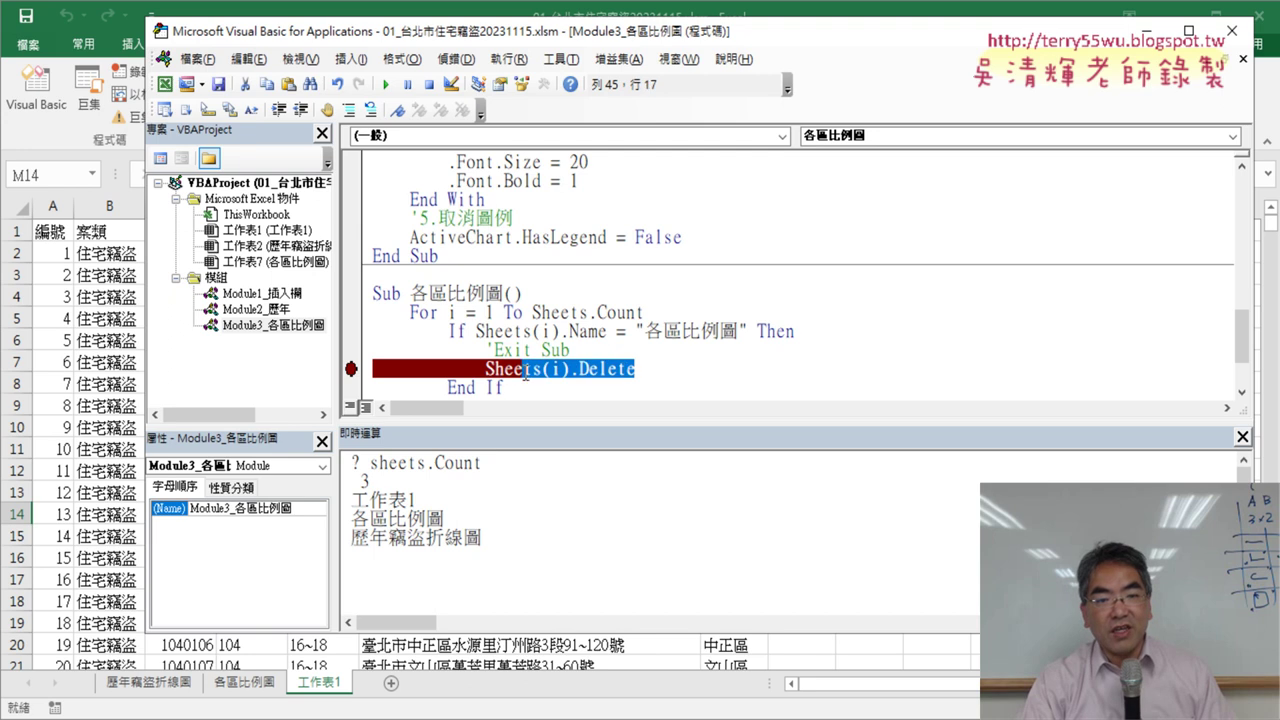
pyautogui.scroll(-2, 578, 372)
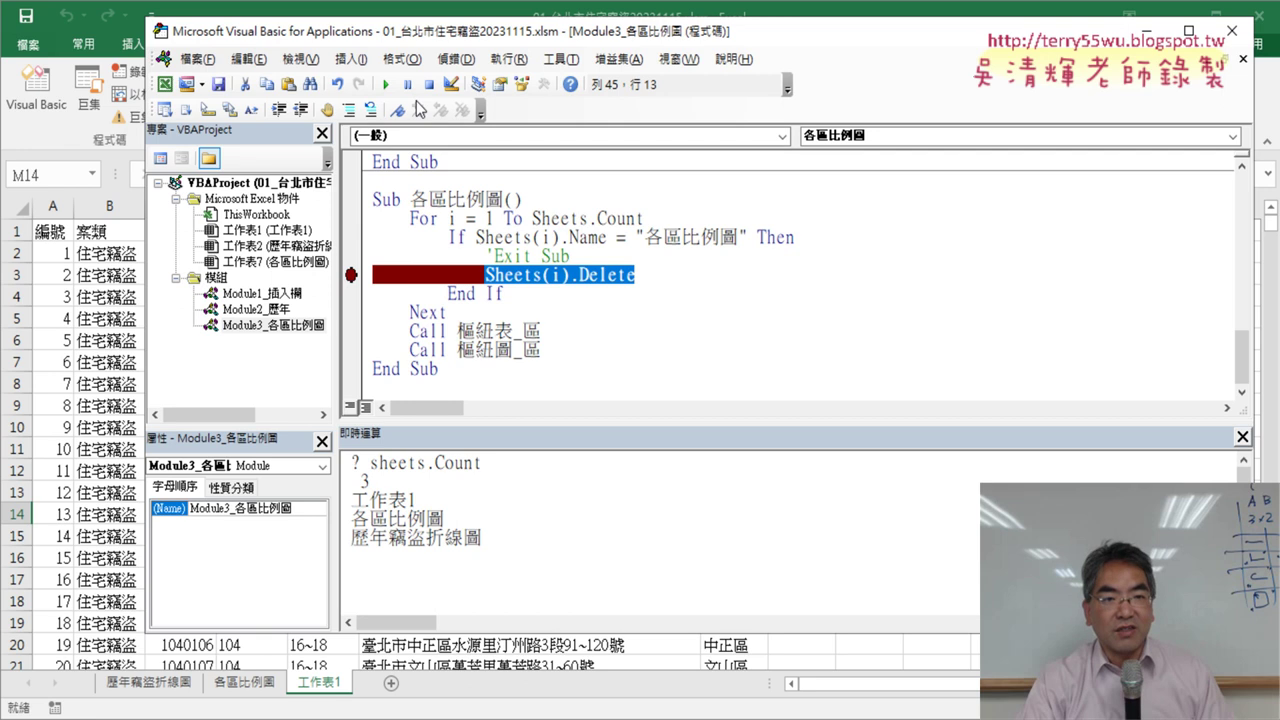
pyautogui.click(385, 84)
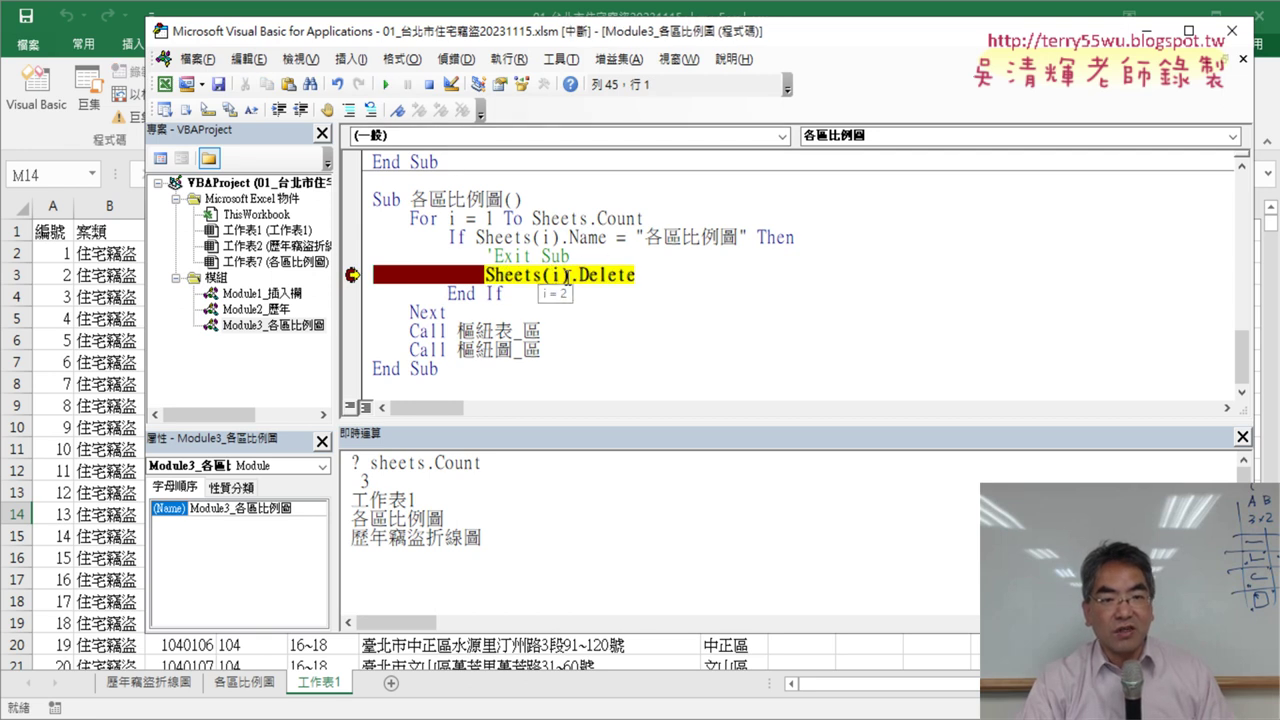
pyautogui.press('F8')
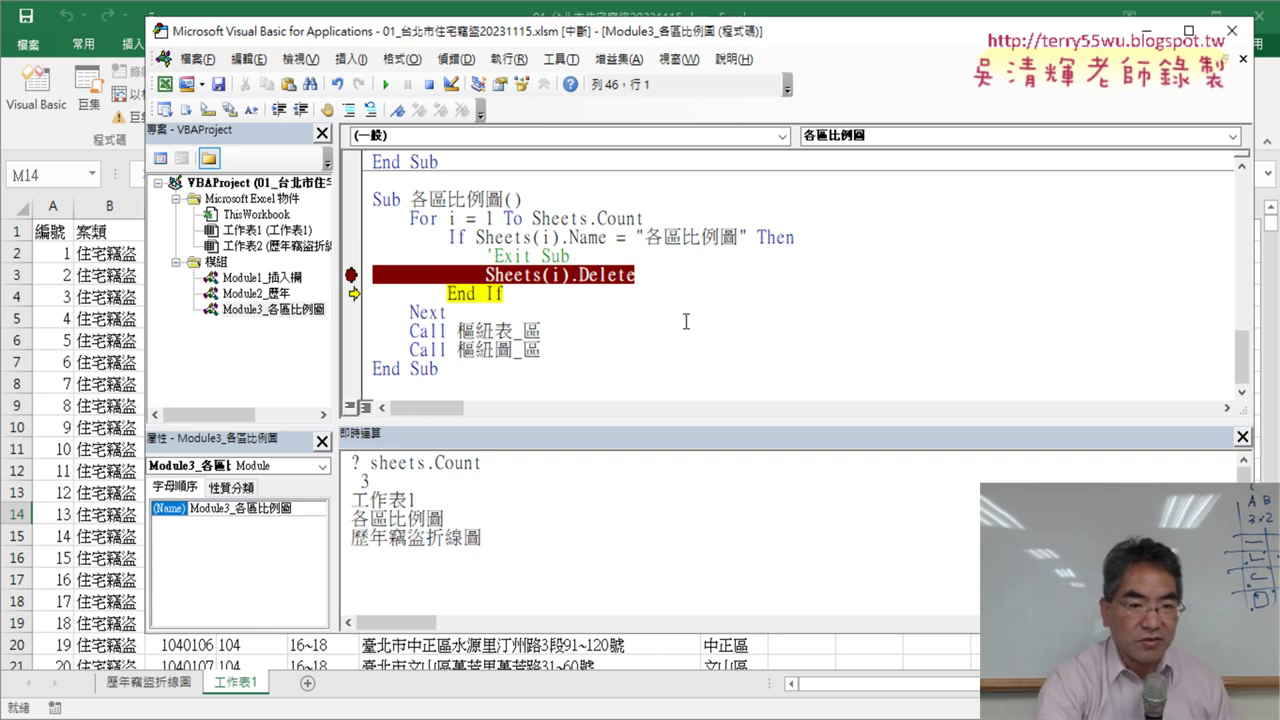
pyautogui.press('F8')
pyautogui.press('F8')
pyautogui.press('F8')
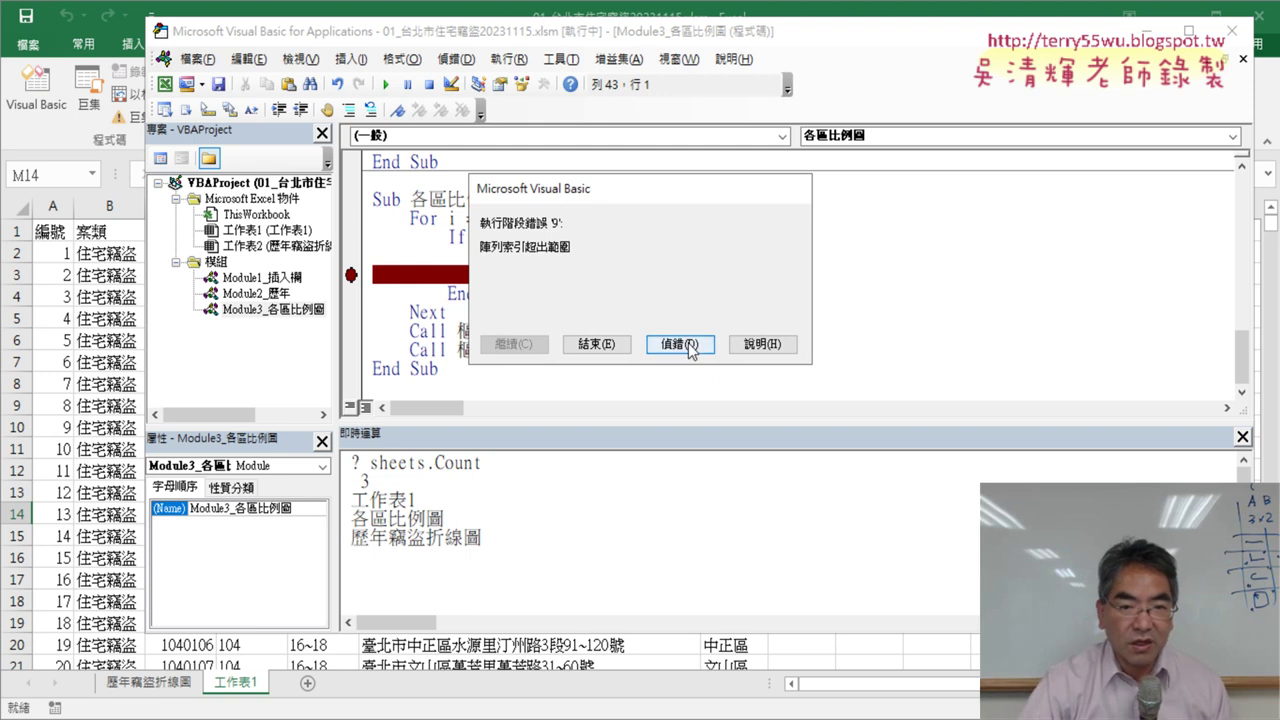
# Debug run-time error 9, checking i's value, until execution halts on the If Sheets(i).Name line
pyautogui.click(688, 343)
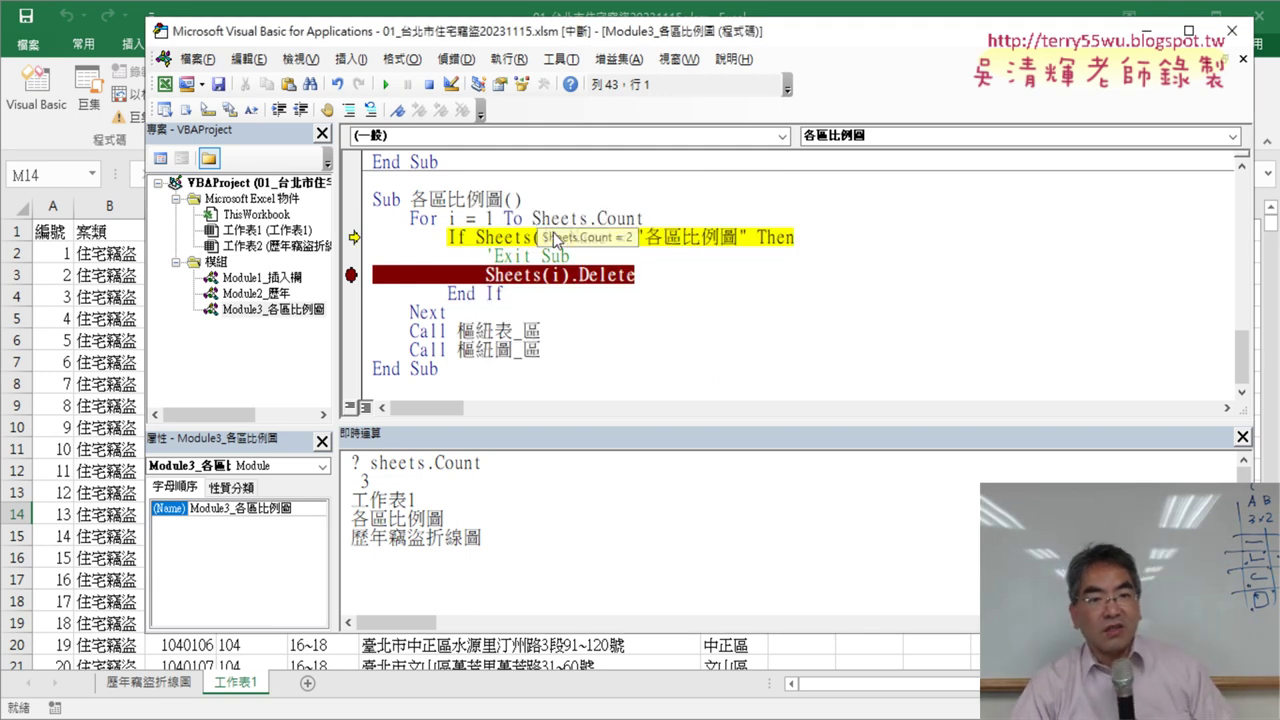
pyautogui.moveTo(546, 234)
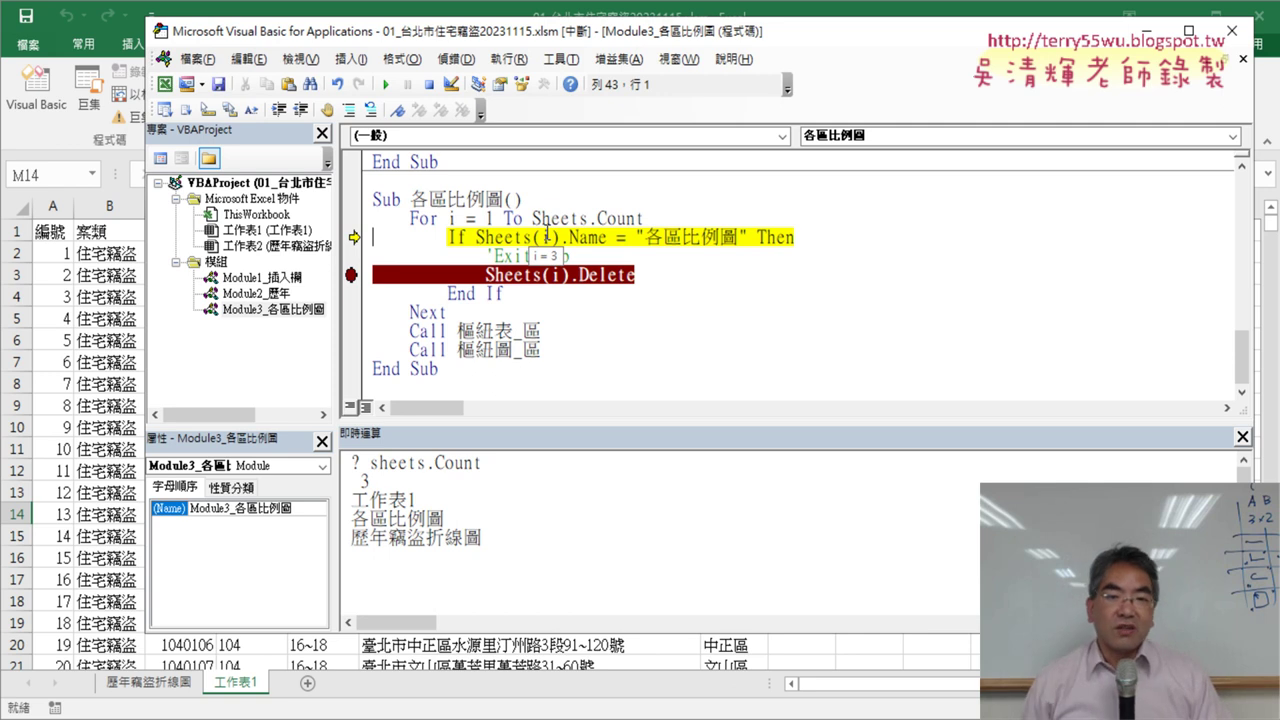
pyautogui.press('F5')
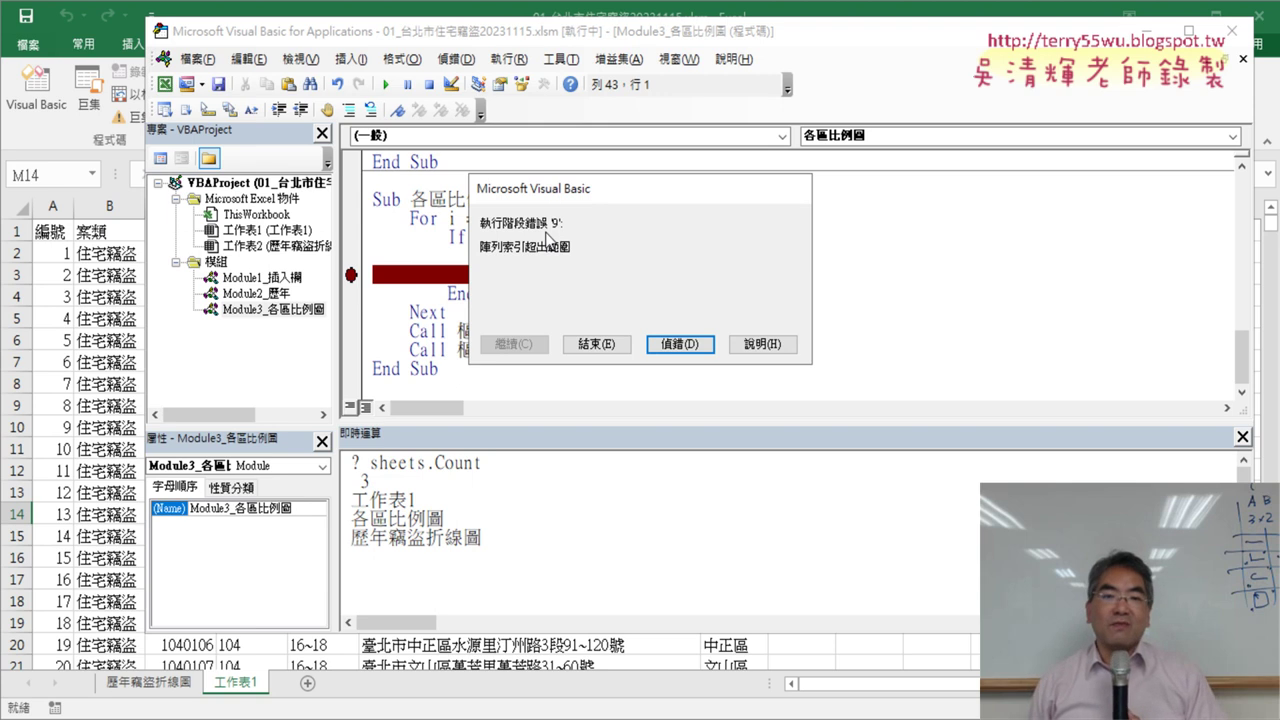
pyautogui.moveTo(626, 193); pyautogui.dragTo(1005, 155)
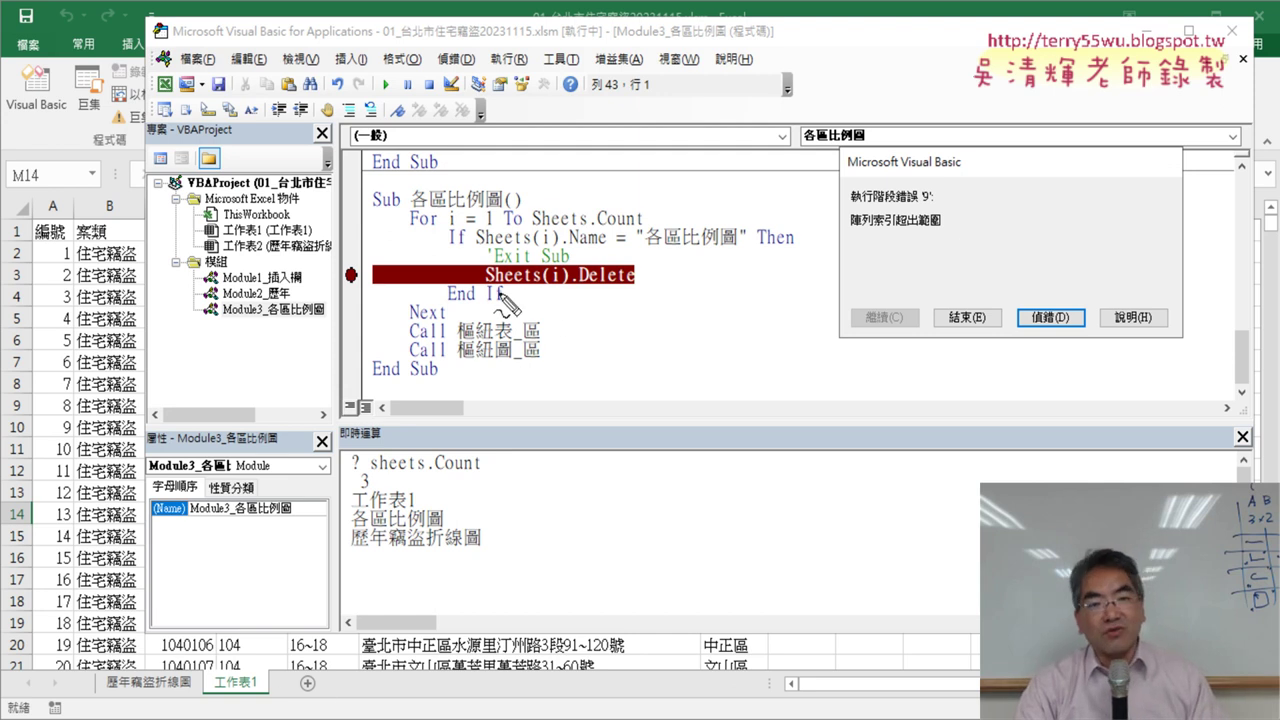
pyautogui.moveTo(497, 290)
pyautogui.mouseDown()
pyautogui.moveTo(656, 263)
pyautogui.moveTo(497, 292)
pyautogui.mouseUp()
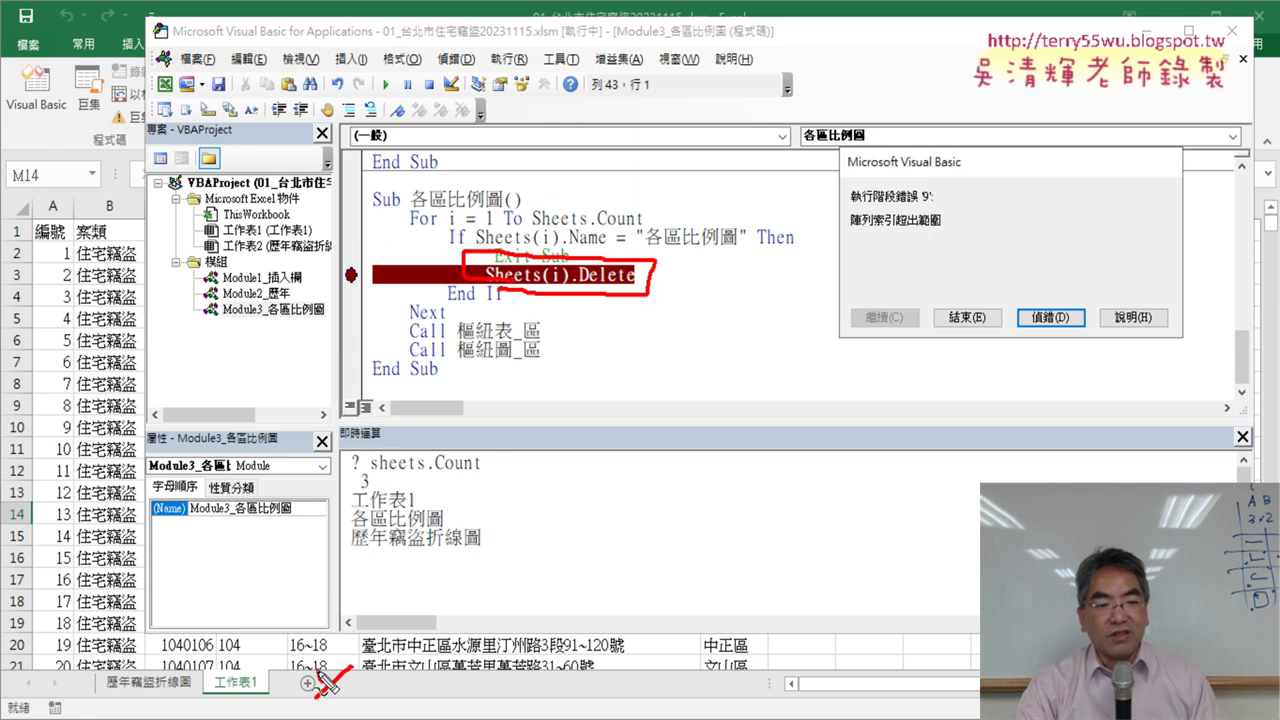
pyautogui.moveTo(318, 670)
pyautogui.mouseDown()
pyautogui.moveTo(342, 698)
pyautogui.moveTo(316, 698)
pyautogui.mouseUp()
pyautogui.moveTo(368, 648); pyautogui.dragTo(283, 644)
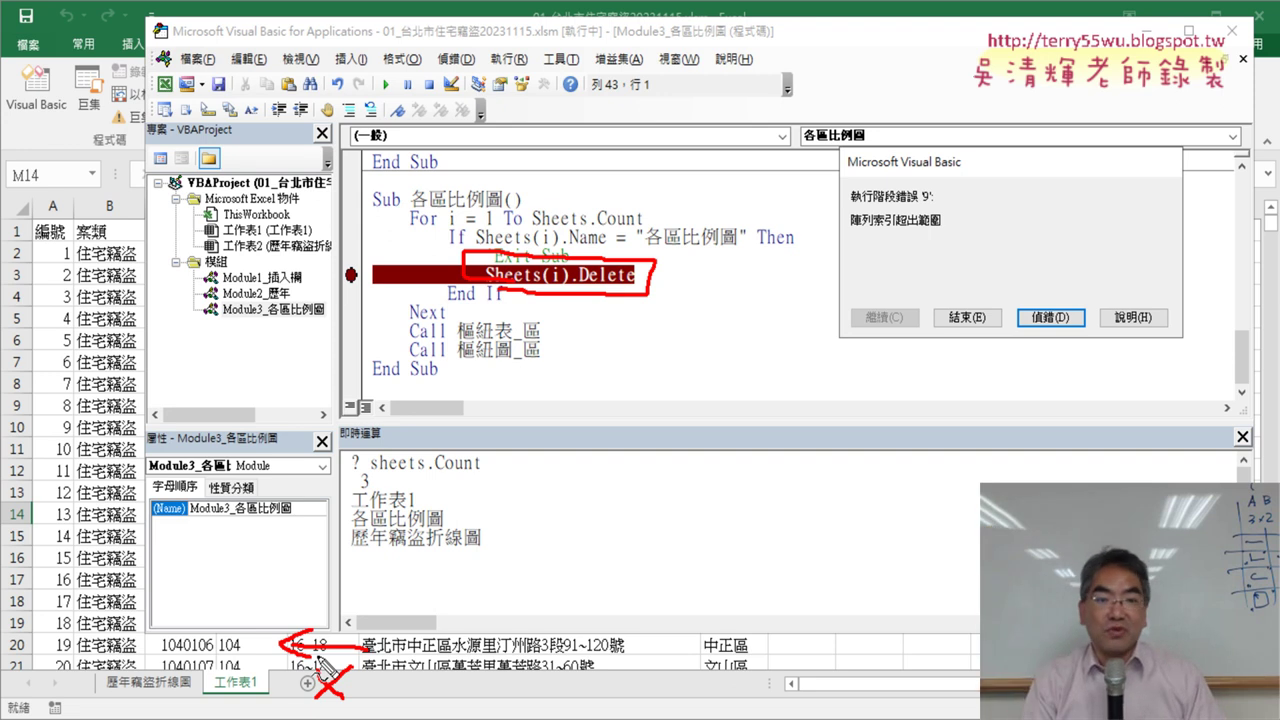
pyautogui.press('Escape')
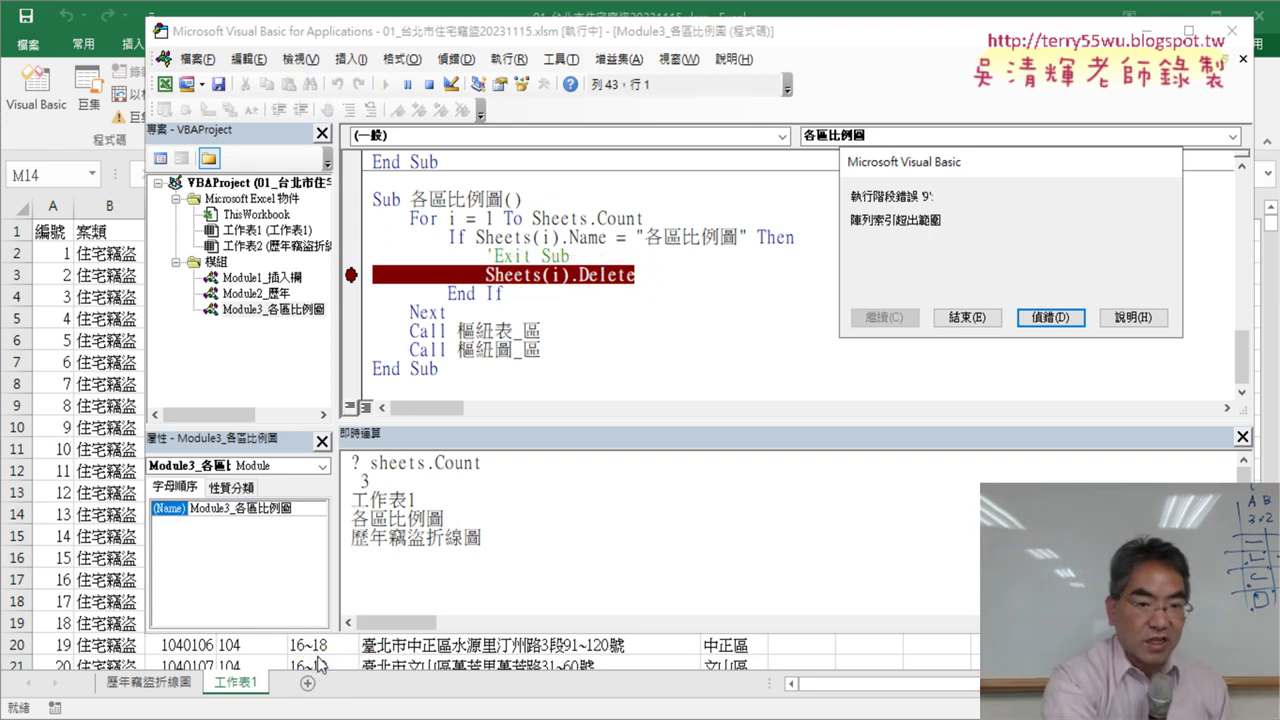
pyautogui.click(1063, 318)
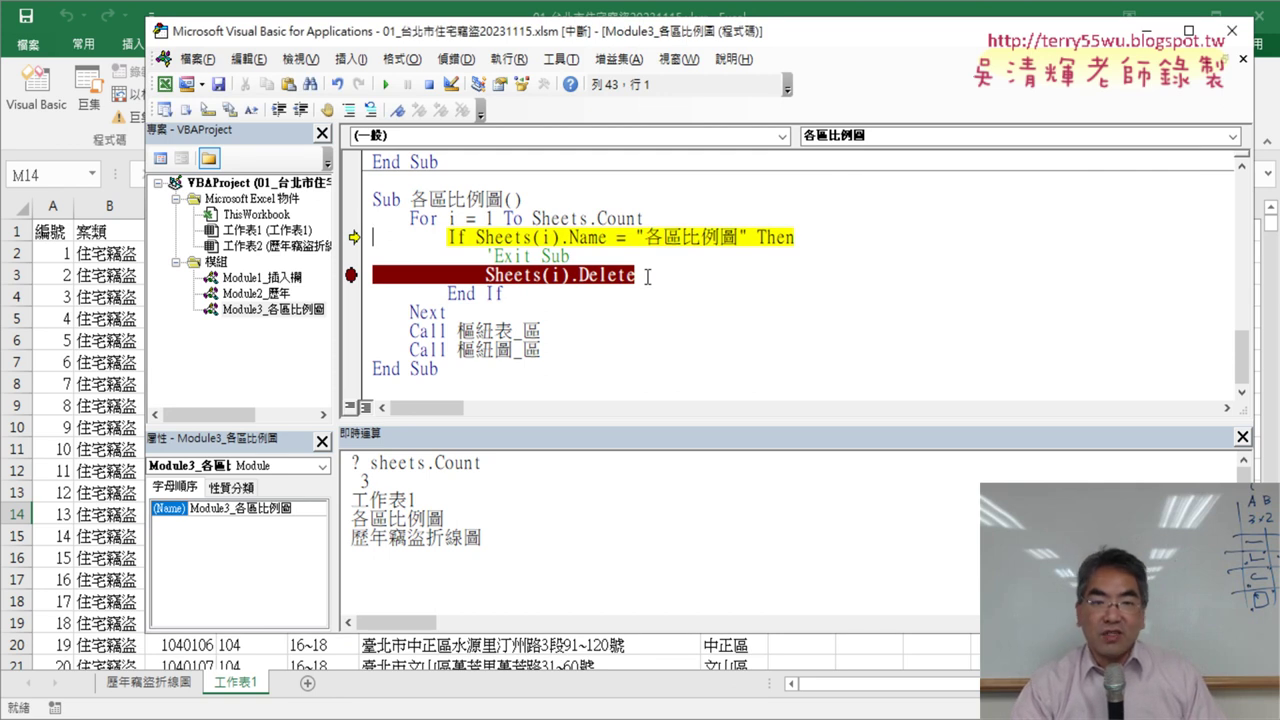
pyautogui.moveTo(651, 218); pyautogui.dragTo(533, 219)
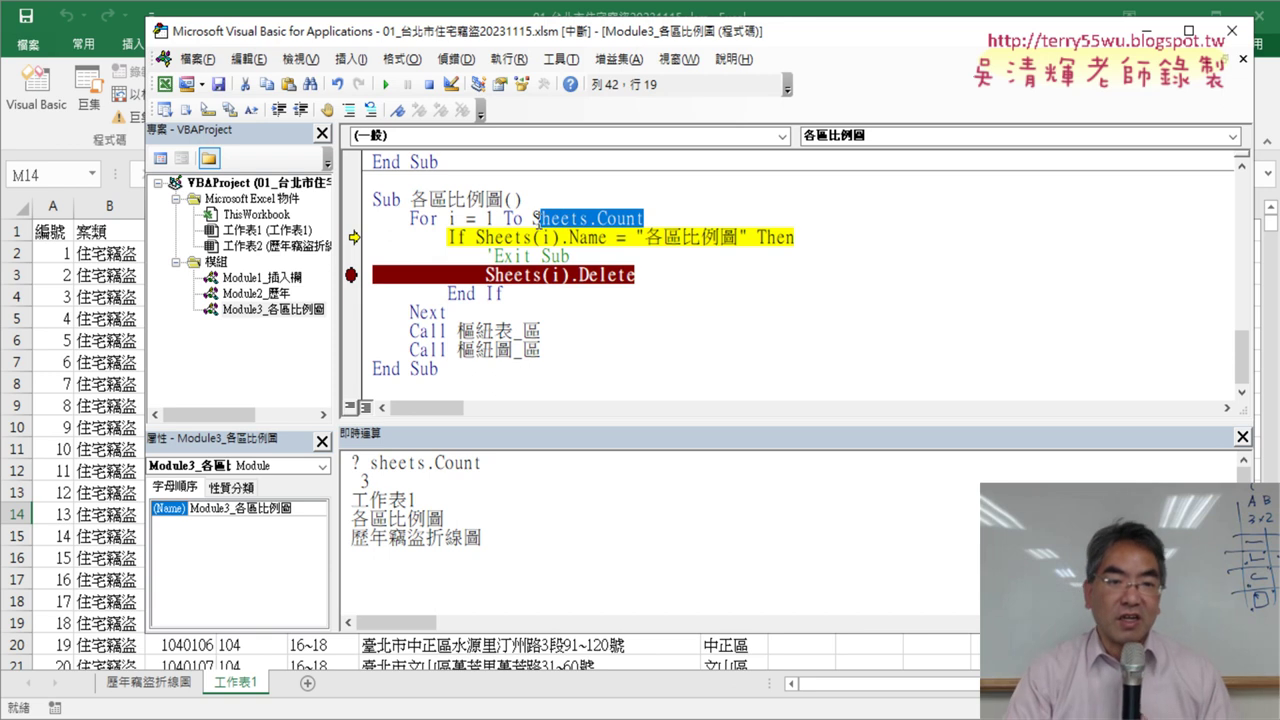
pyautogui.moveTo(547, 222)
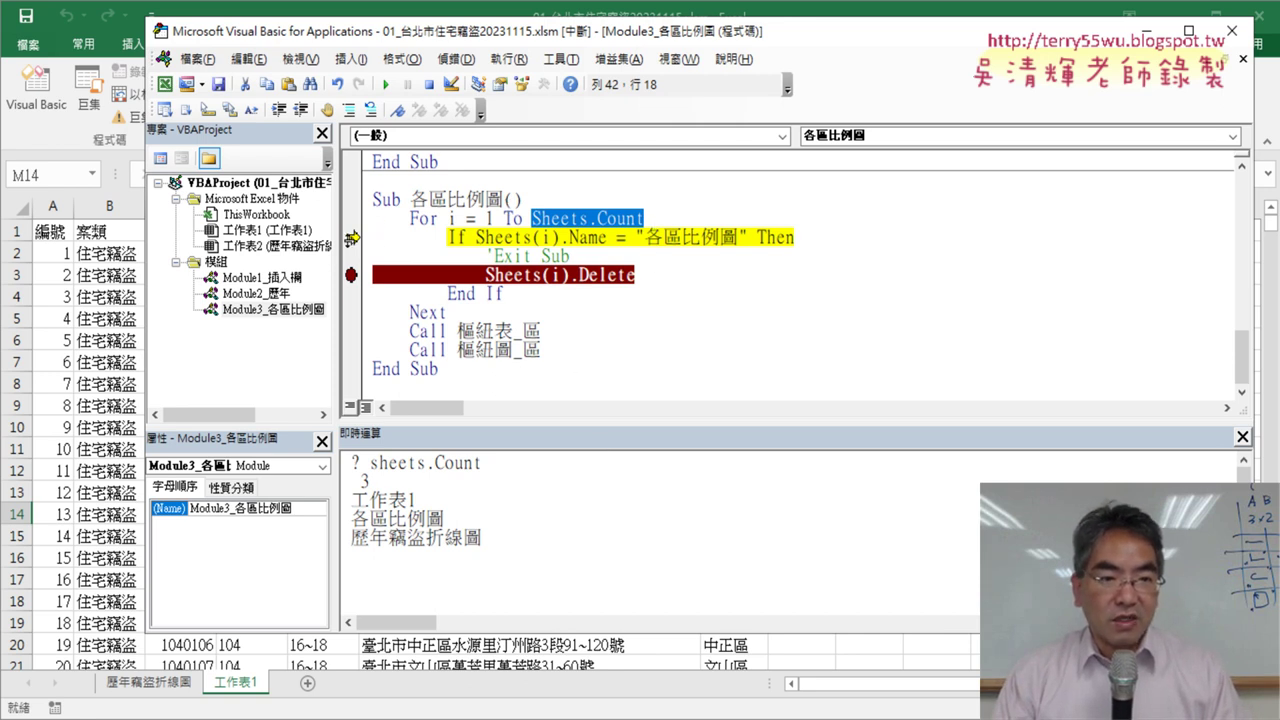
pyautogui.moveTo(355, 318); pyautogui.dragTo(355, 331)
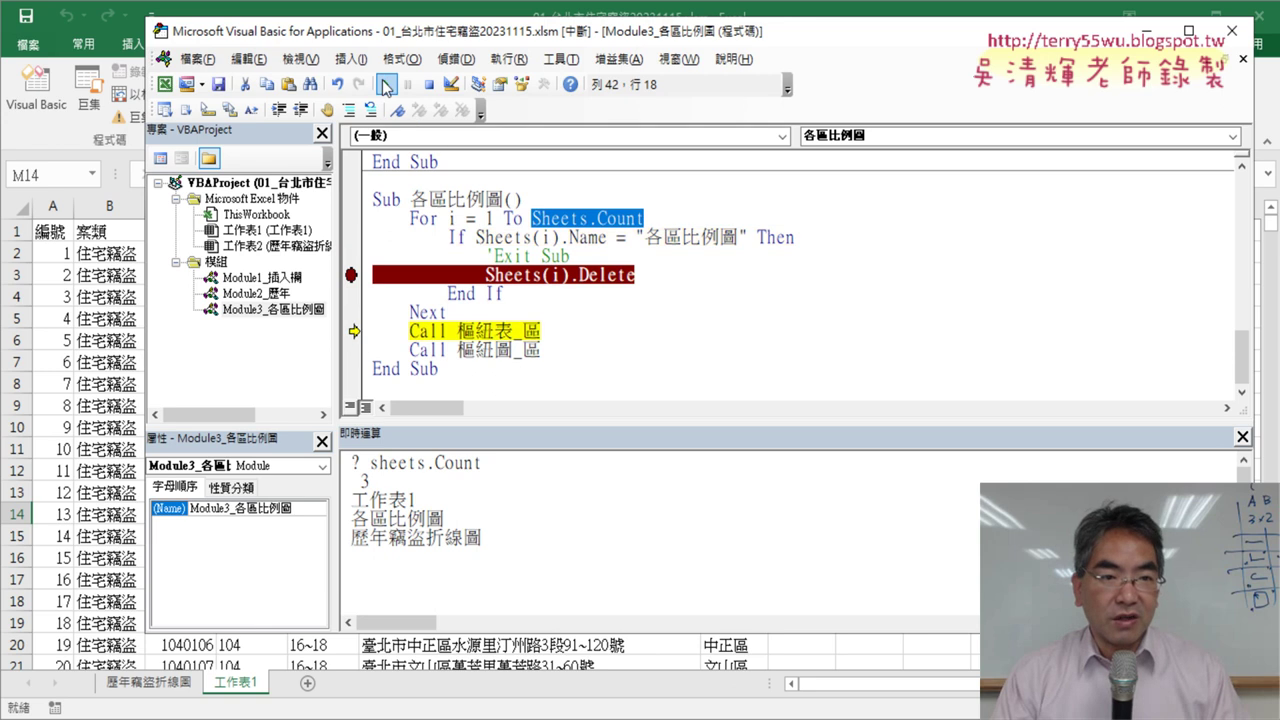
pyautogui.click(385, 84)
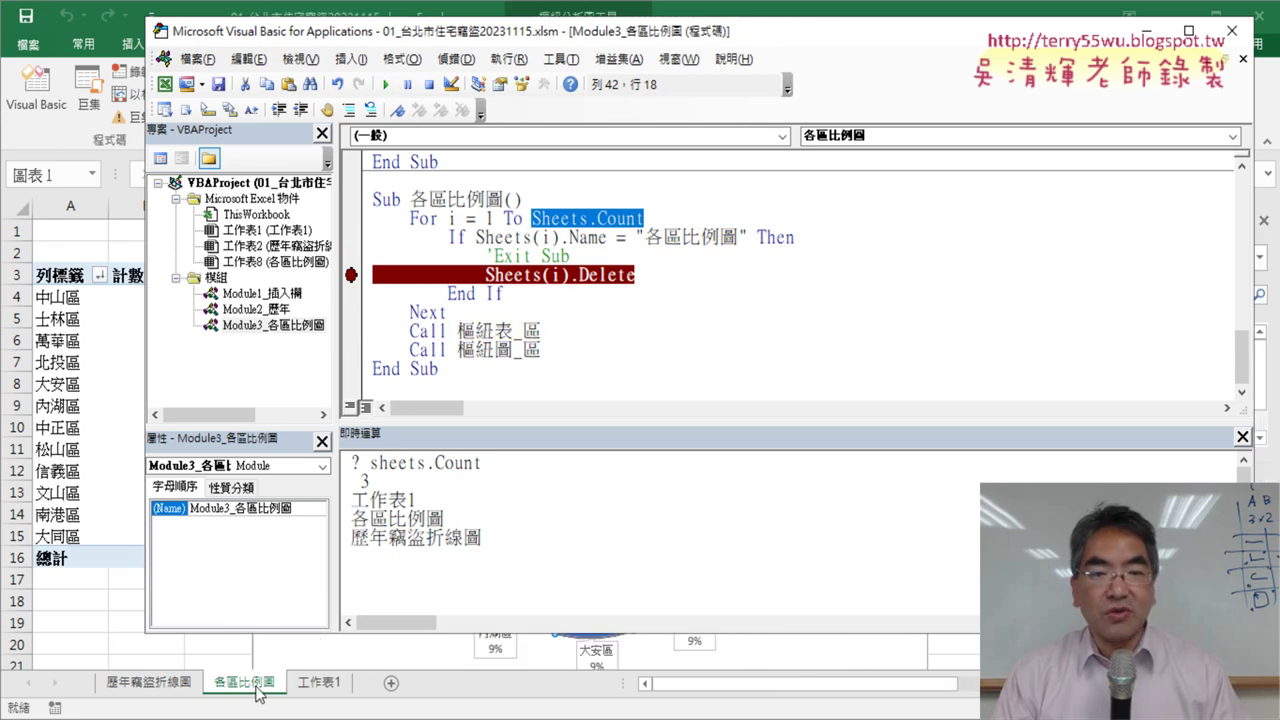
pyautogui.click(661, 216)
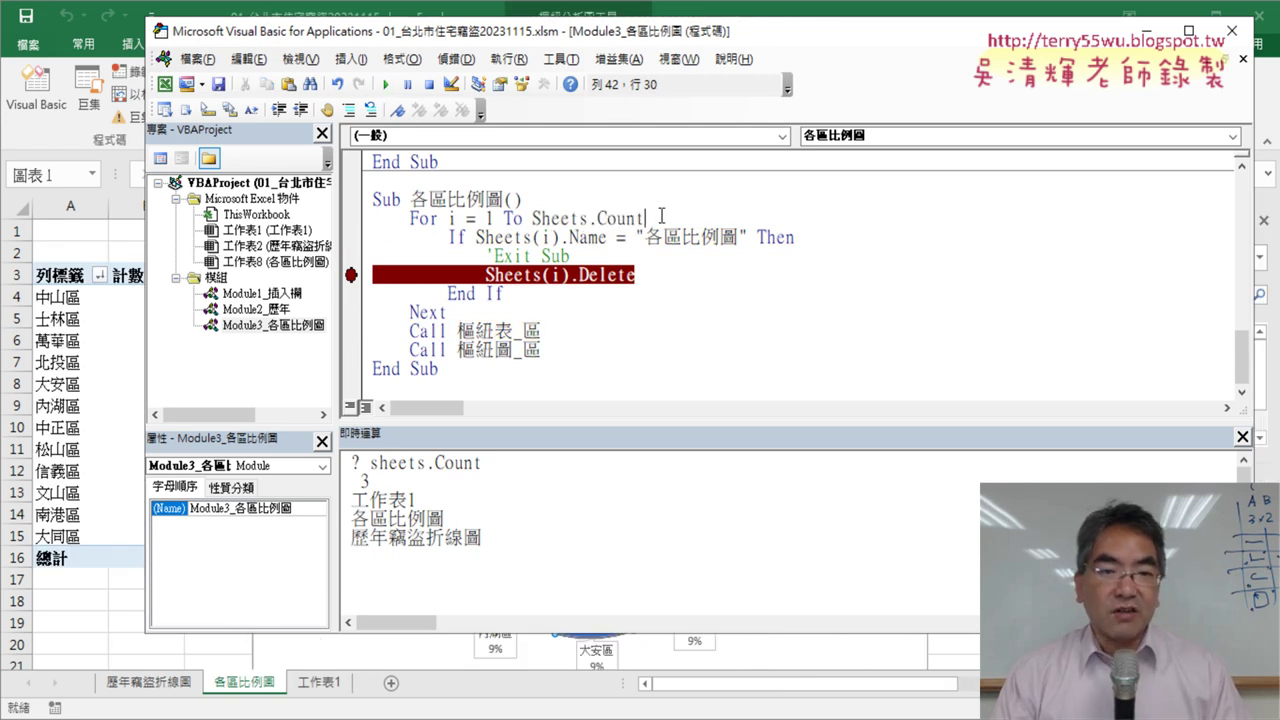
pyautogui.moveTo(661, 216); pyautogui.dragTo(531, 218)
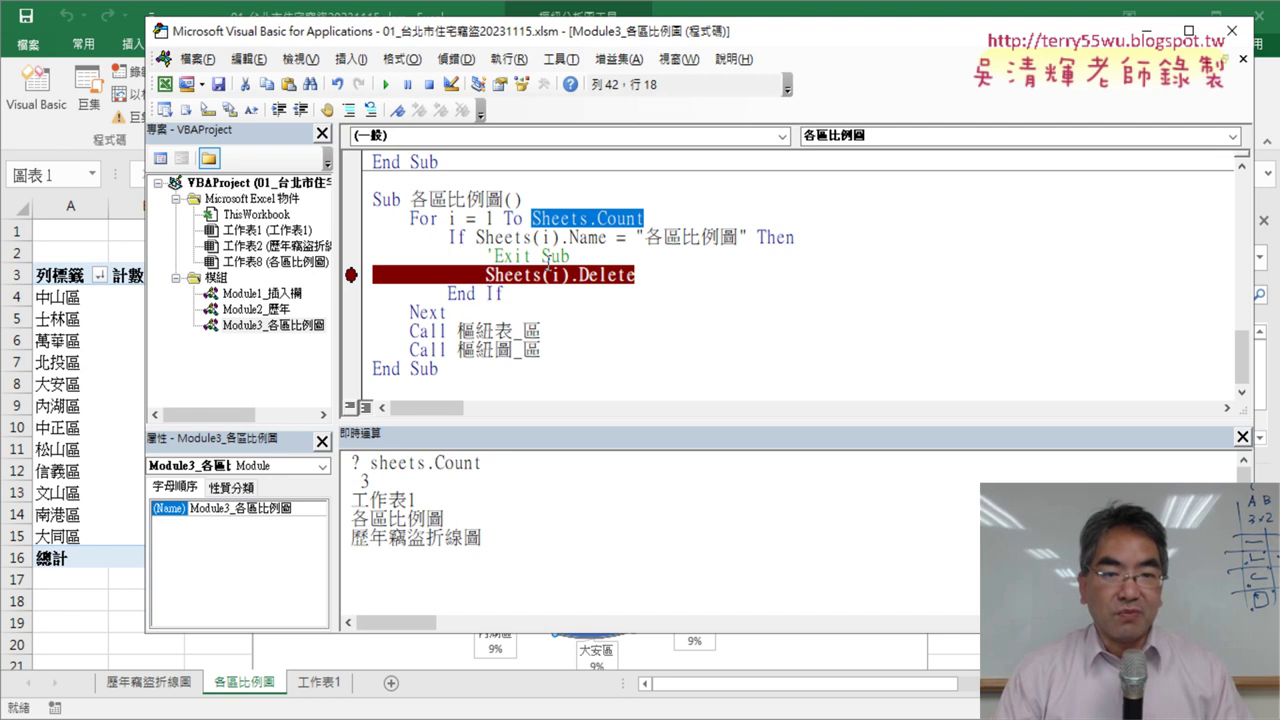
pyautogui.moveTo(570, 256); pyautogui.dragTo(493, 256)
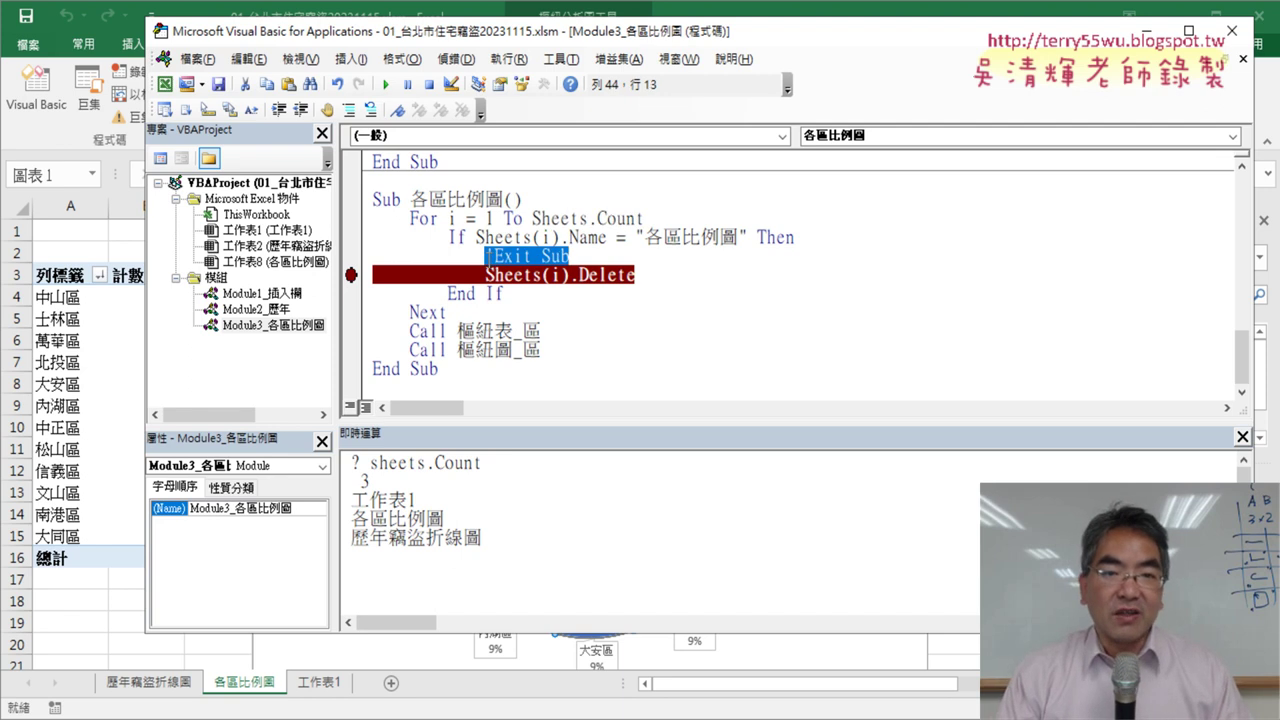
# Rewrite the loop header as For i = Sheets.Count To 1 Step -1
pyautogui.moveTo(644, 218); pyautogui.dragTo(487, 222)
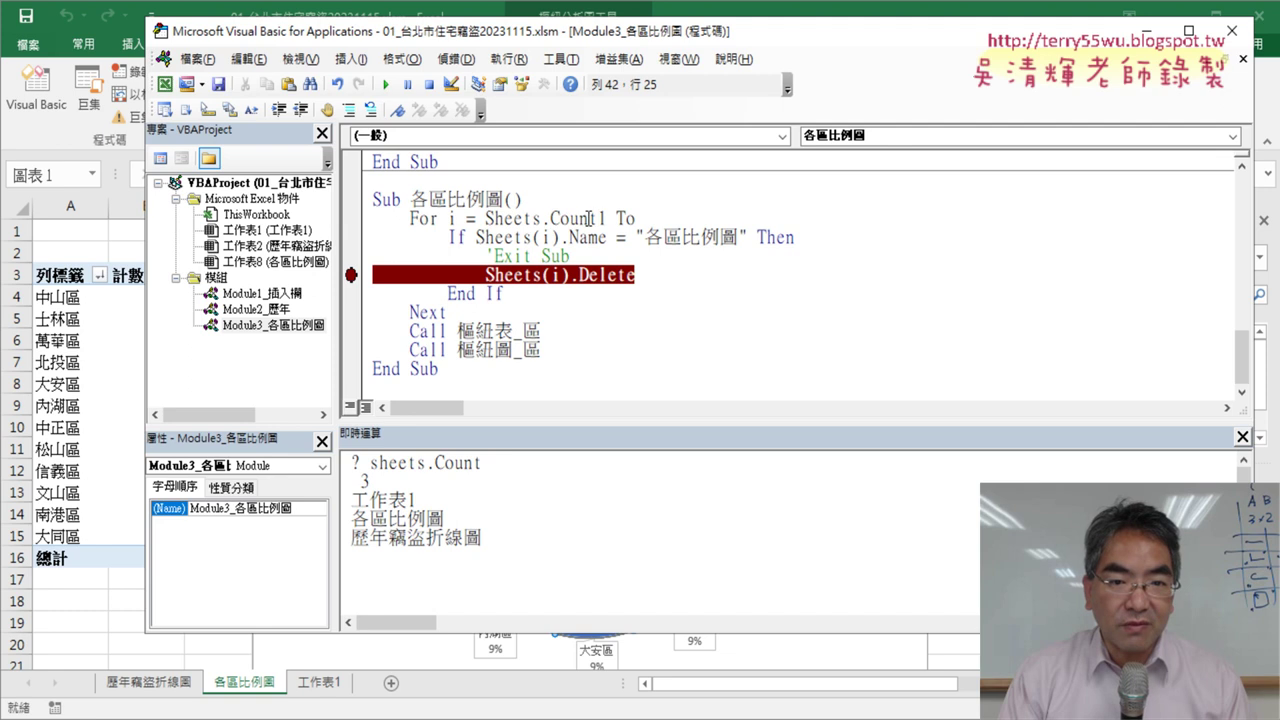
pyautogui.moveTo(600, 218); pyautogui.dragTo(647, 220)
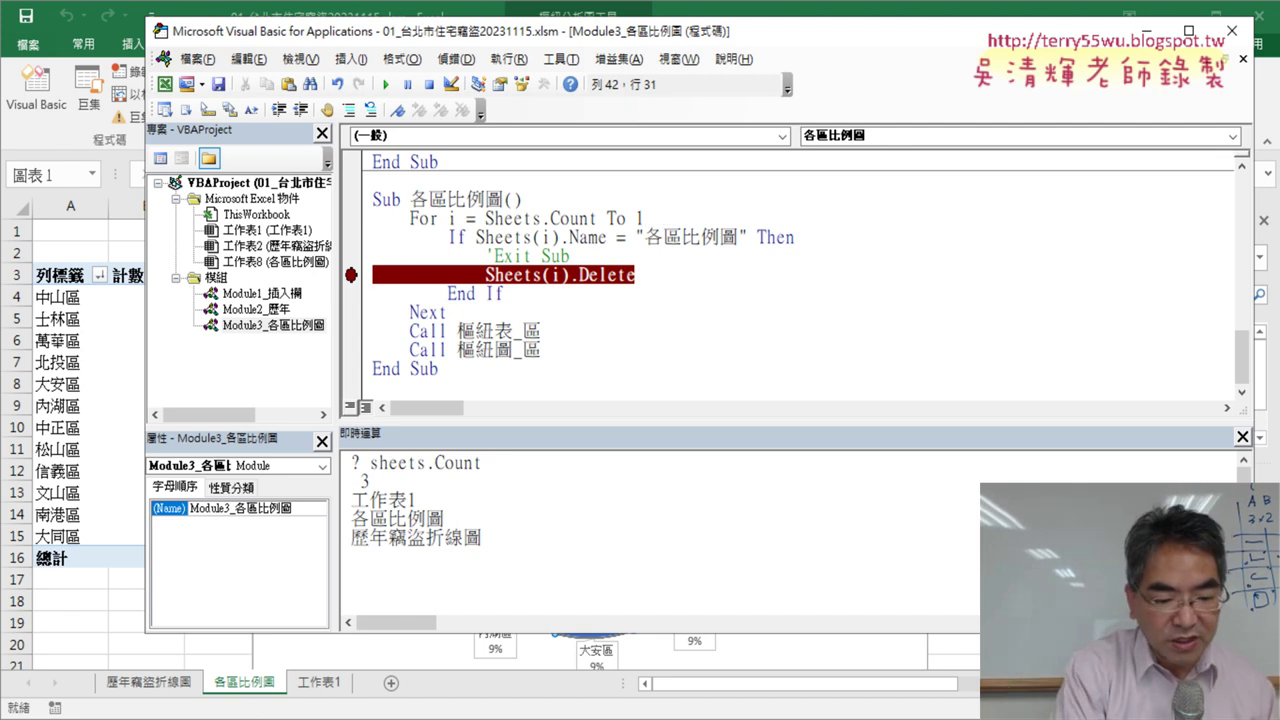
pyautogui.write('step ')
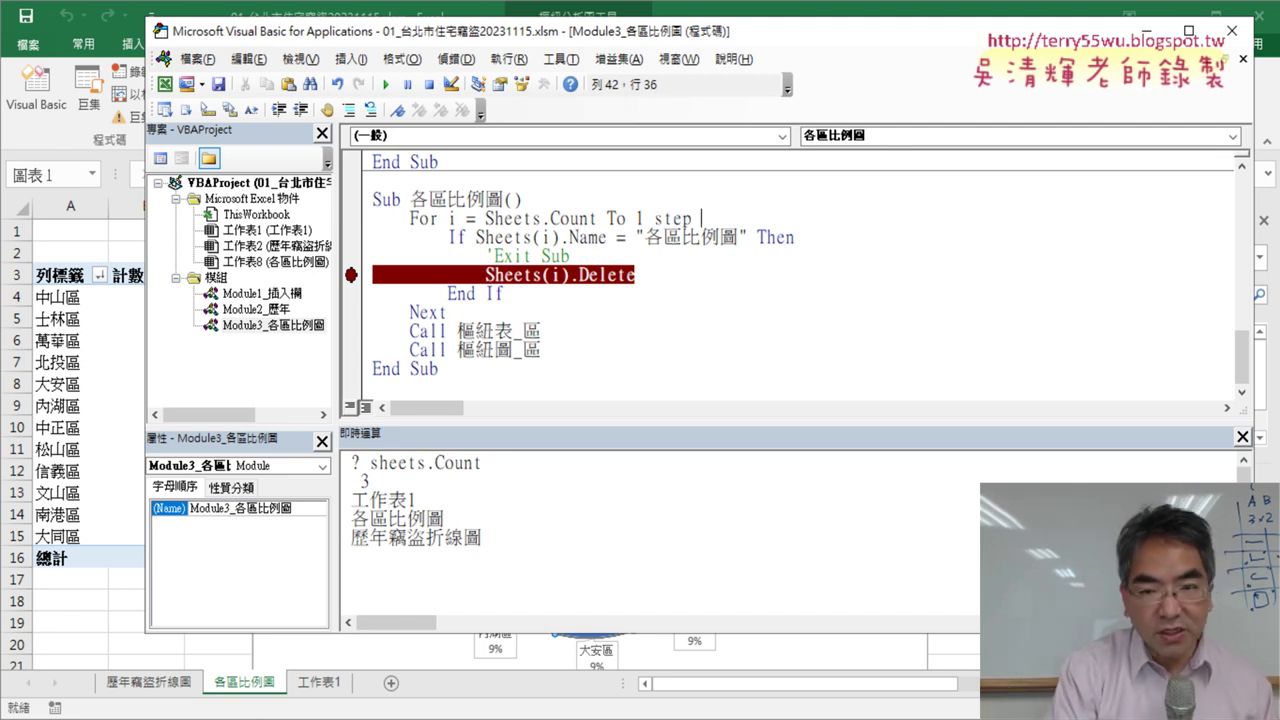
pyautogui.write('-1')
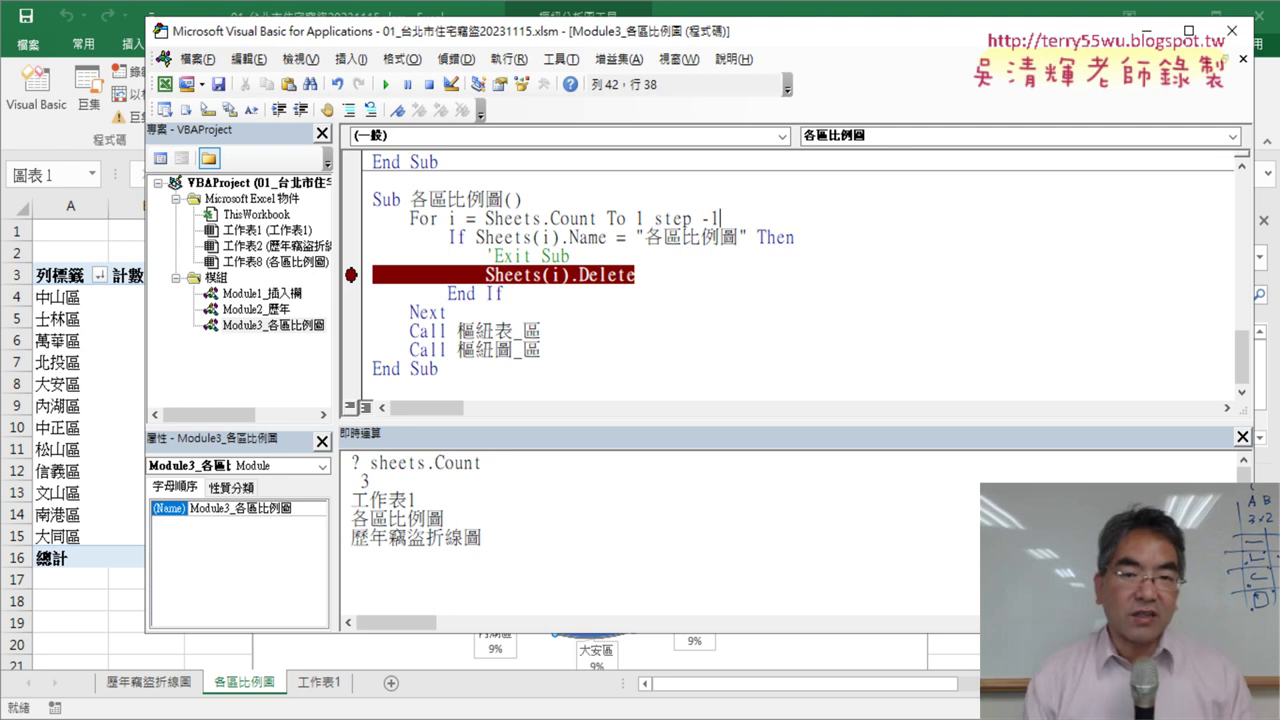
pyautogui.click(741, 387)
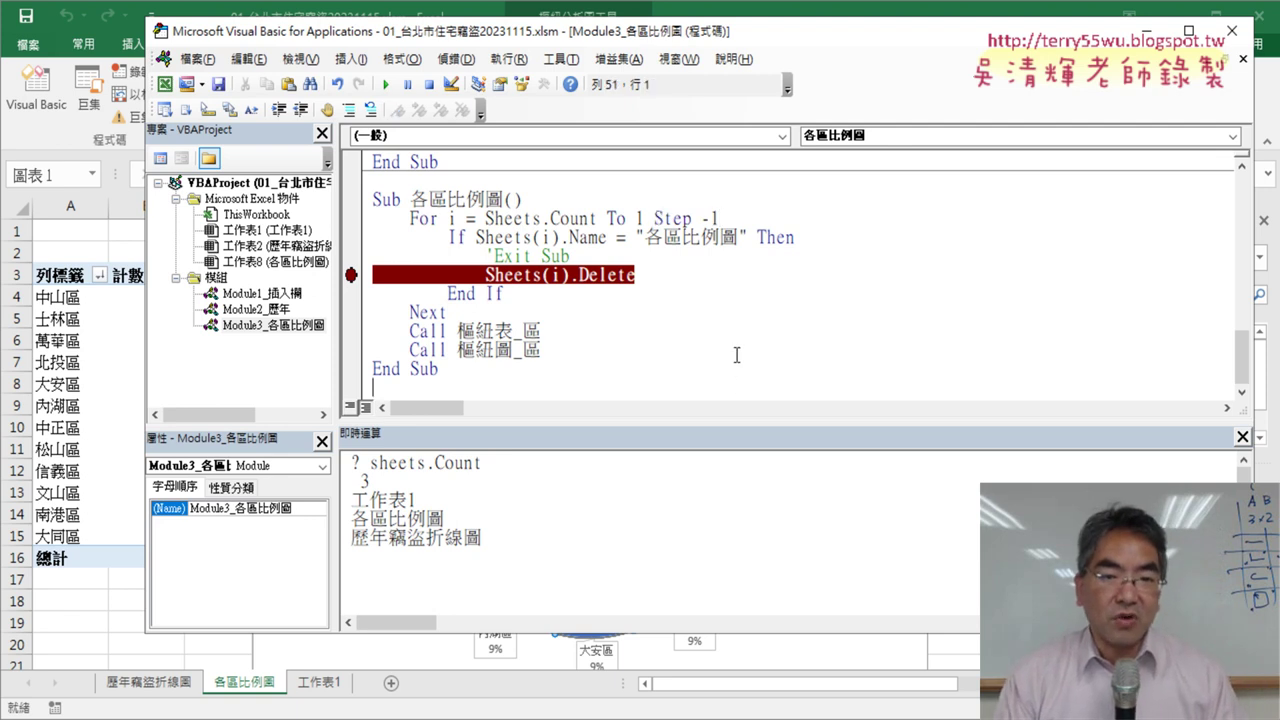
# Reset the breakpoint on Sheets(i).Delete and run the macro until it pauses there
pyautogui.click(621, 275)
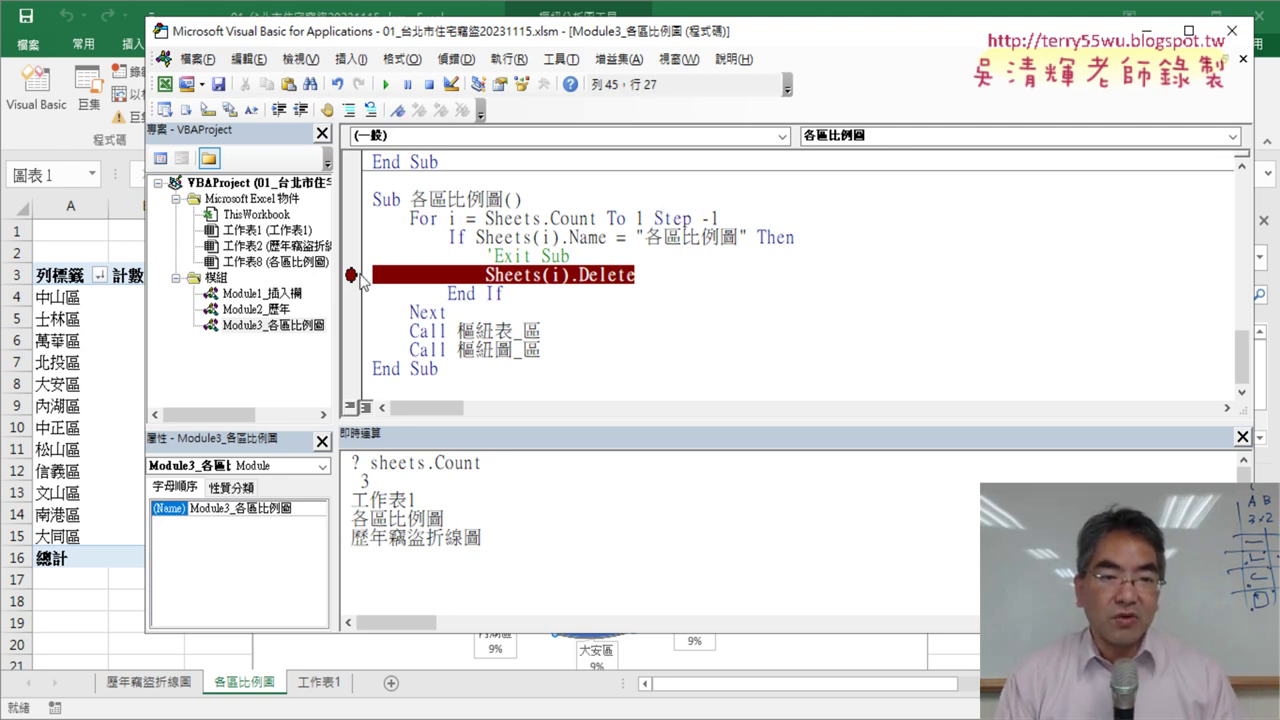
pyautogui.click(358, 275)
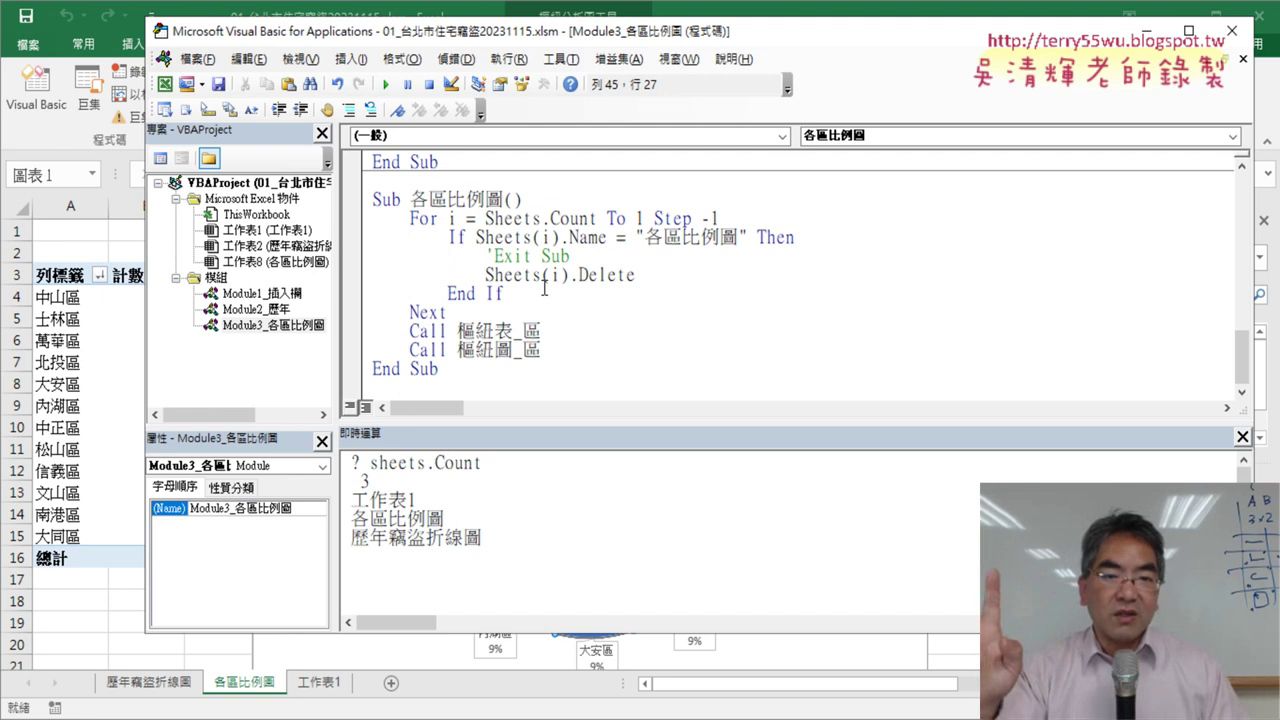
pyautogui.click(352, 275)
pyautogui.click(385, 84)
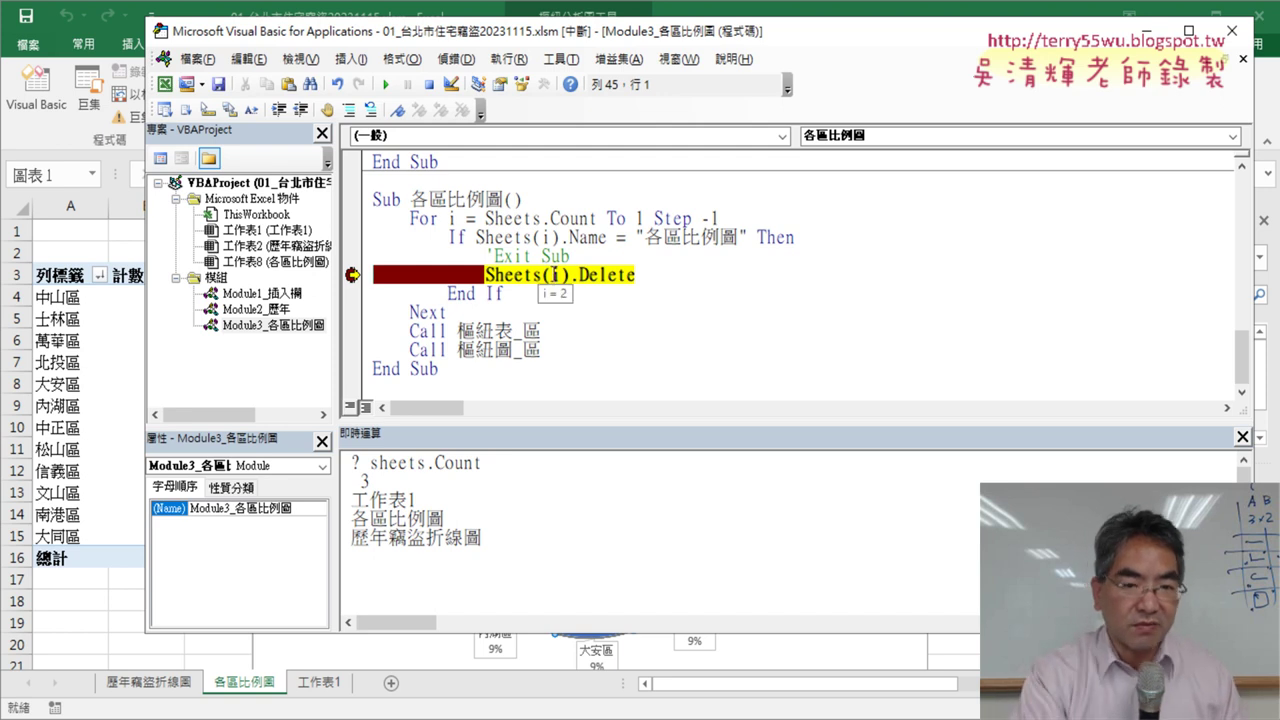
# Step with F8 past the old 各區比例圖 sheet's deletion and into the 樞紐表_區 procedure
pyautogui.press('F8')
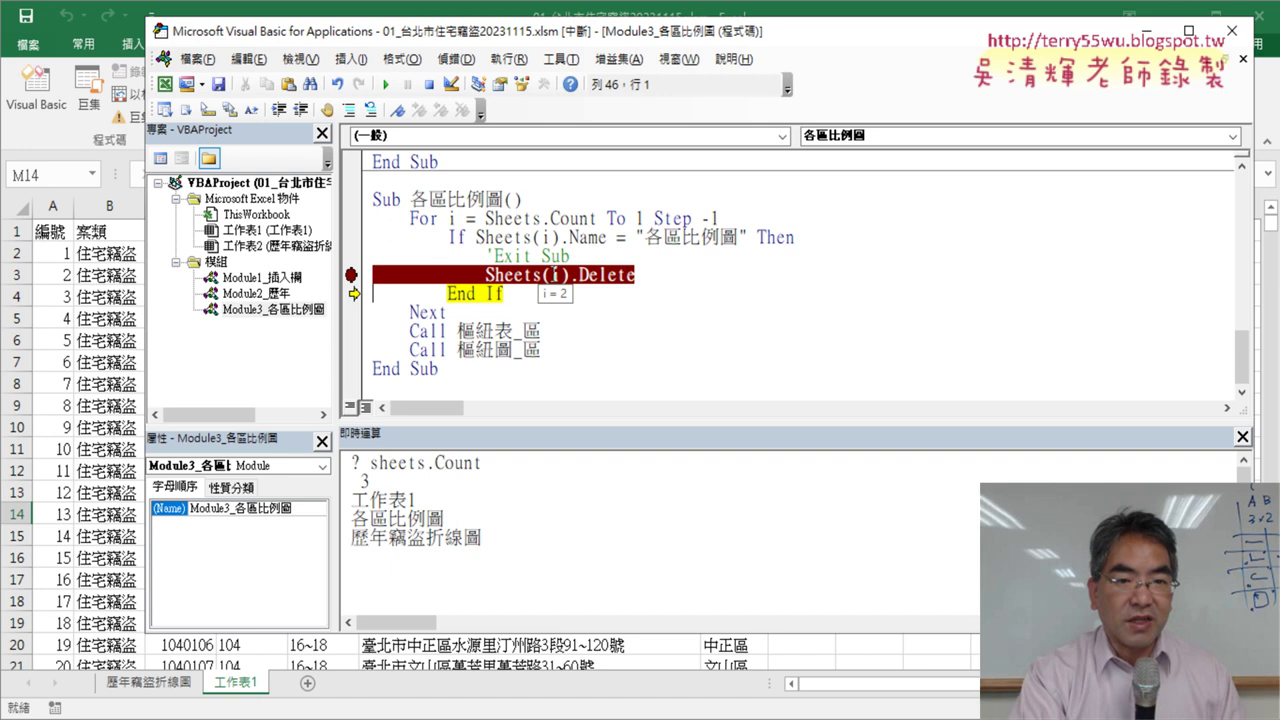
pyautogui.press('F8')
pyautogui.press('F8')
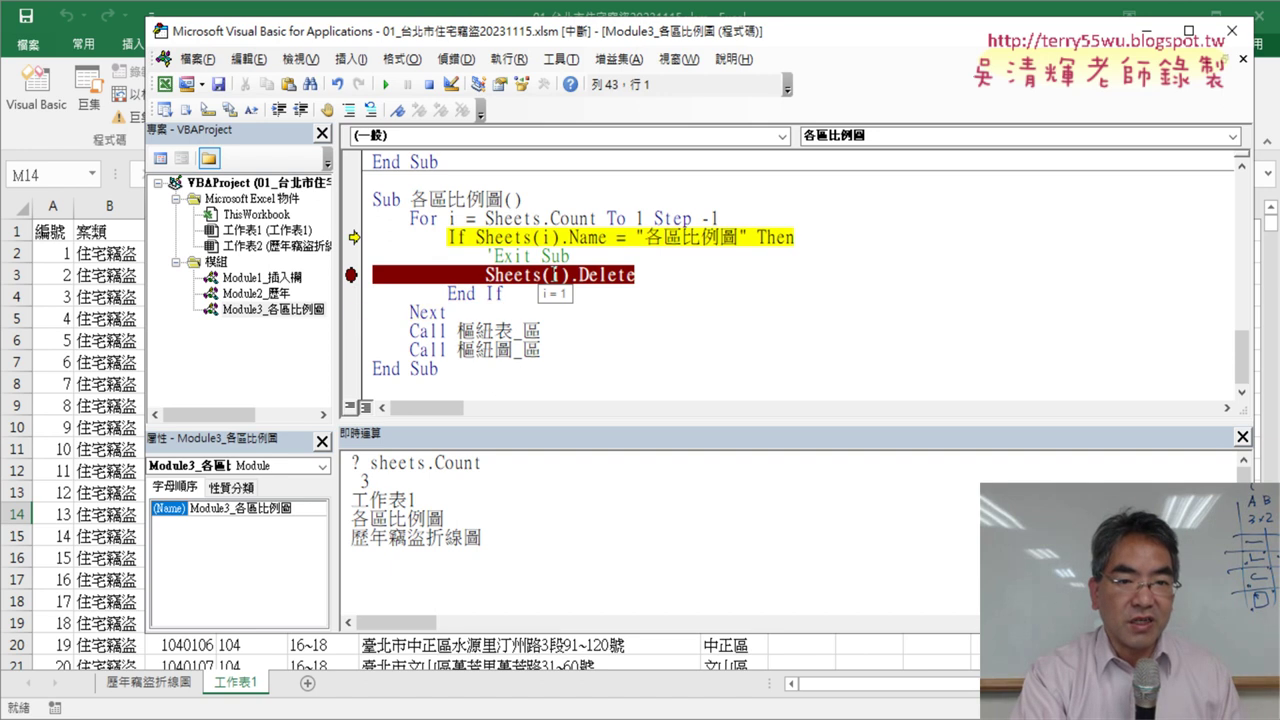
pyautogui.press('F8')
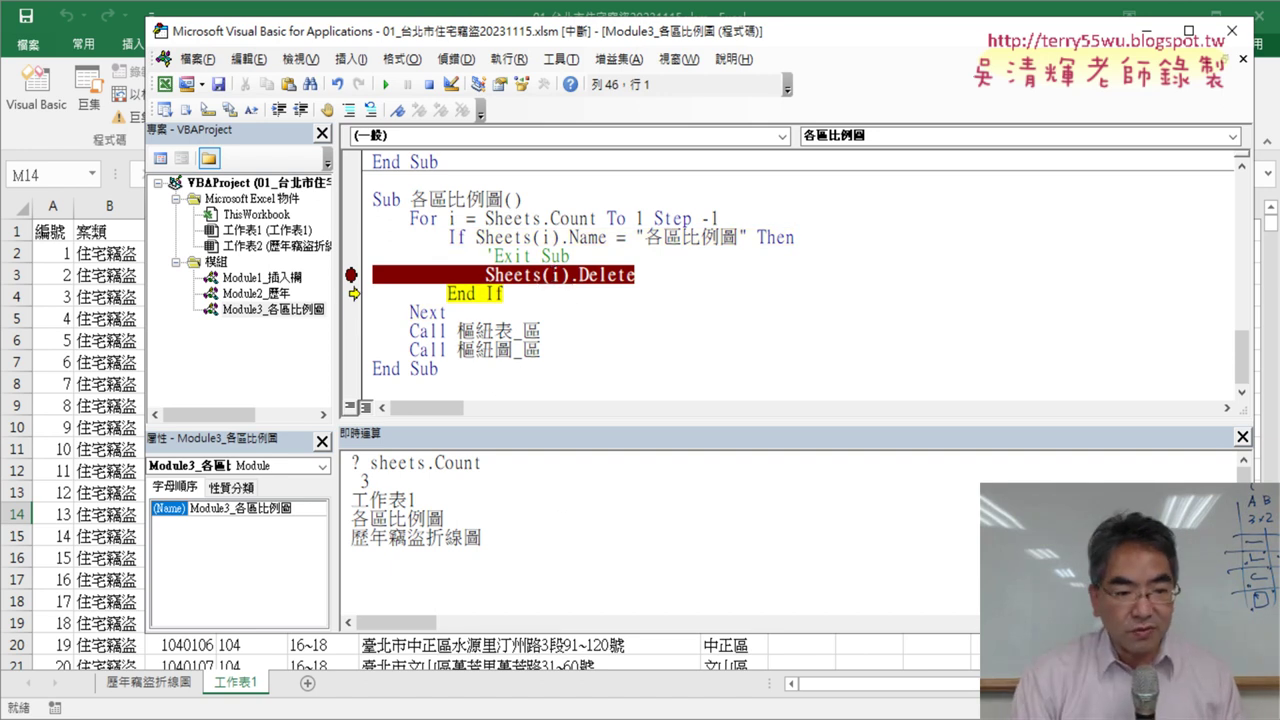
pyautogui.press('F8')
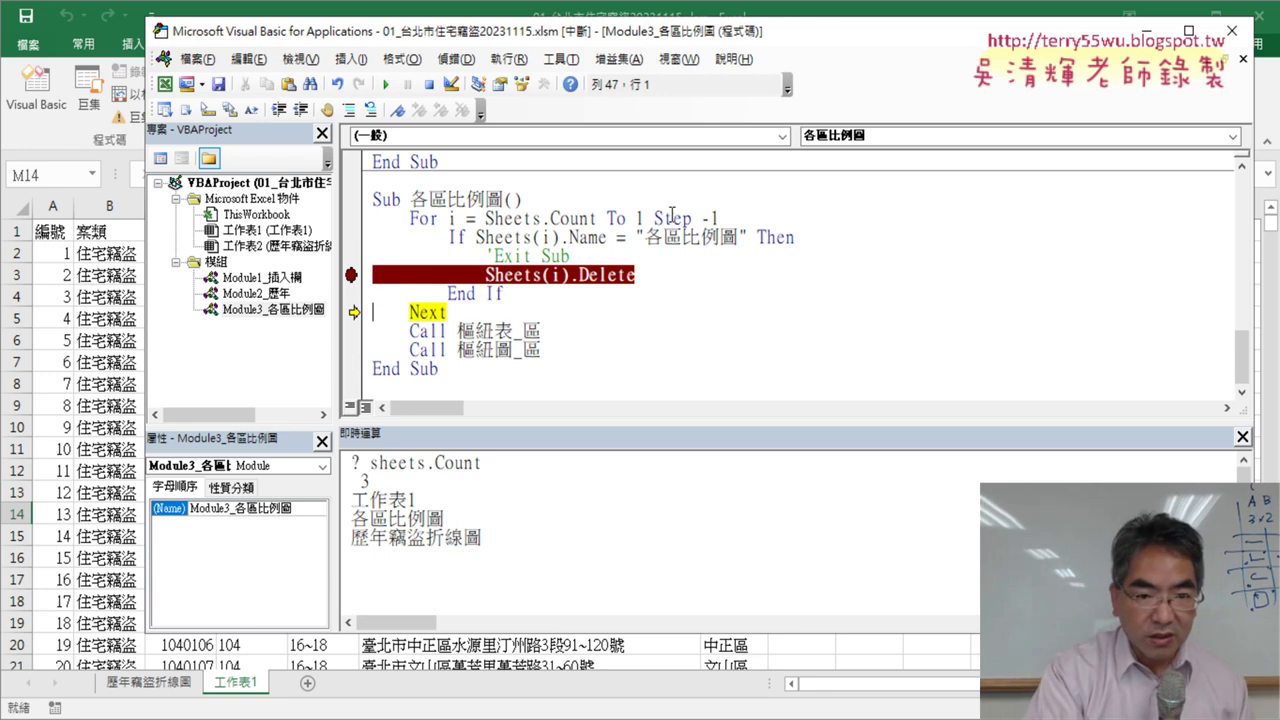
pyautogui.press('F8')
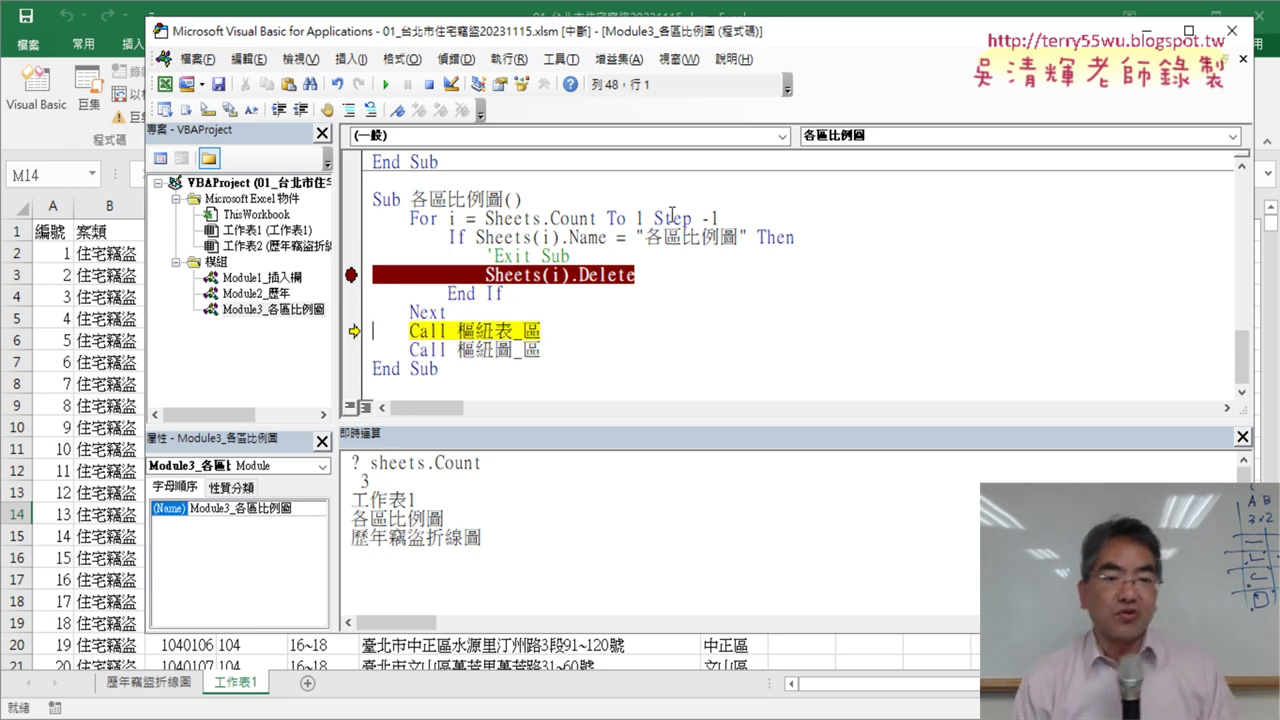
pyautogui.press('F8')
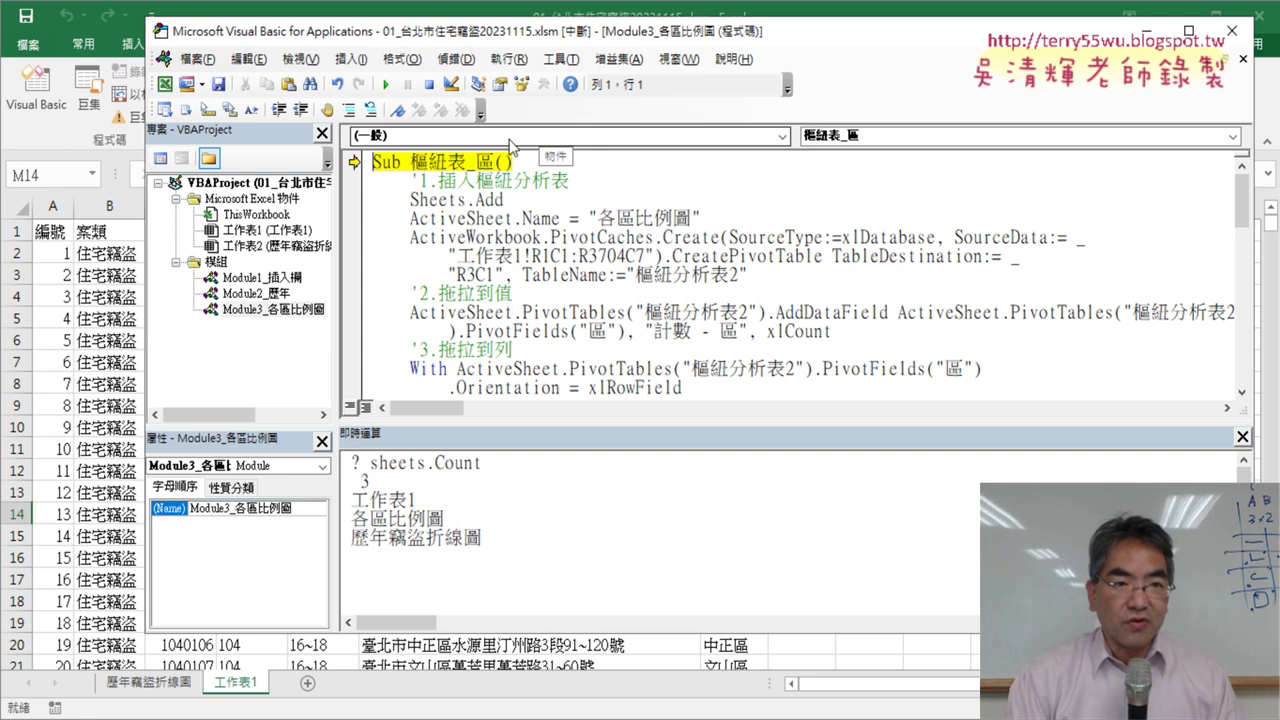
# Run the rest of the macro to completion and return to the Immediate window
pyautogui.click(386, 85)
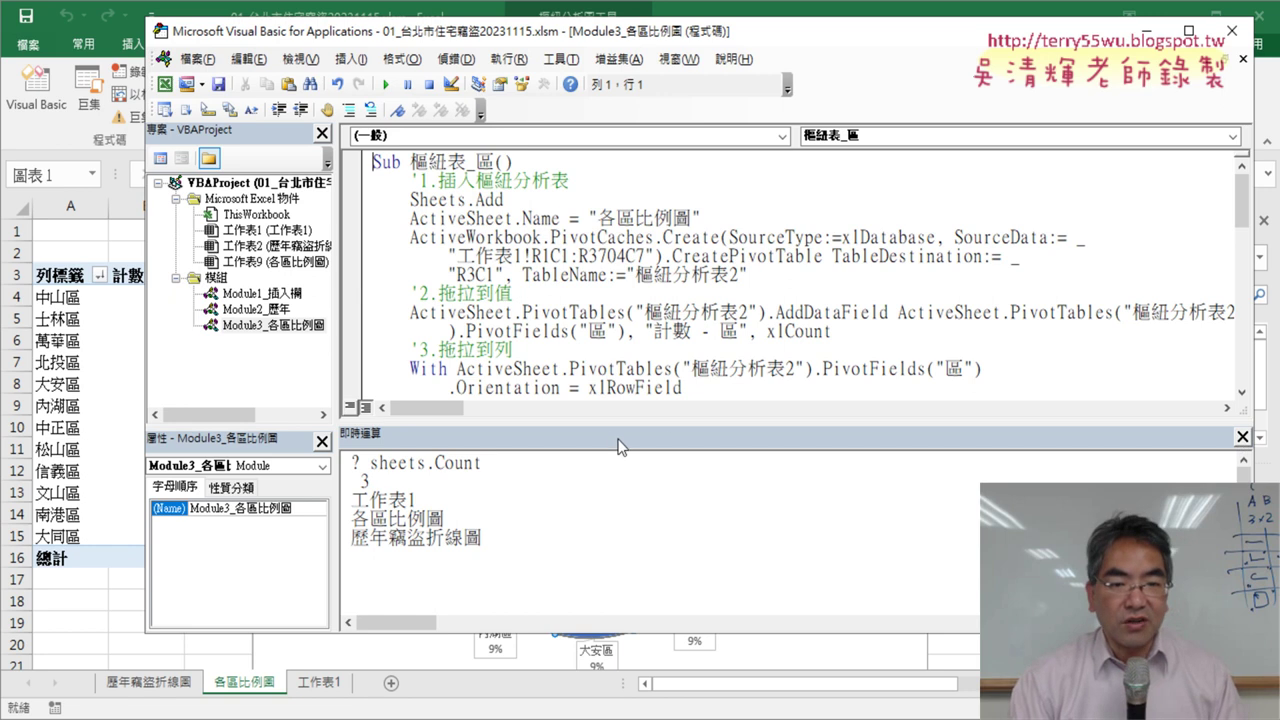
pyautogui.click(490, 467)
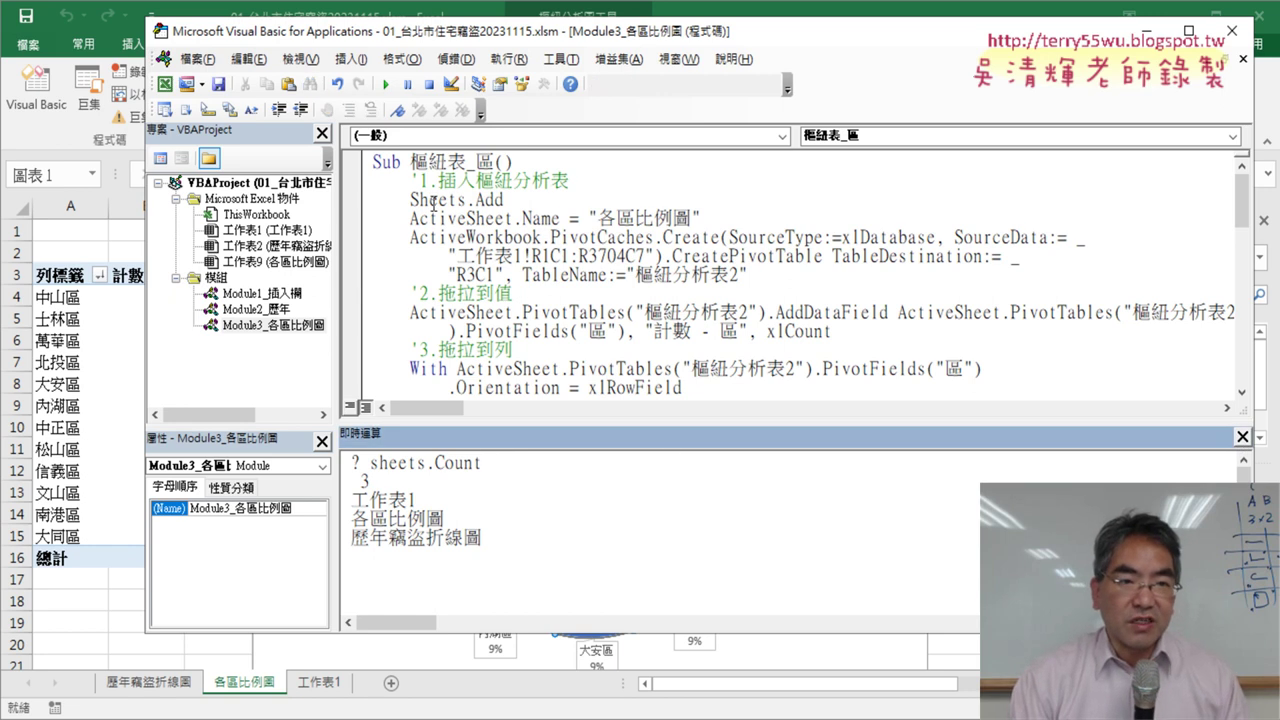
pyautogui.click(300, 59)
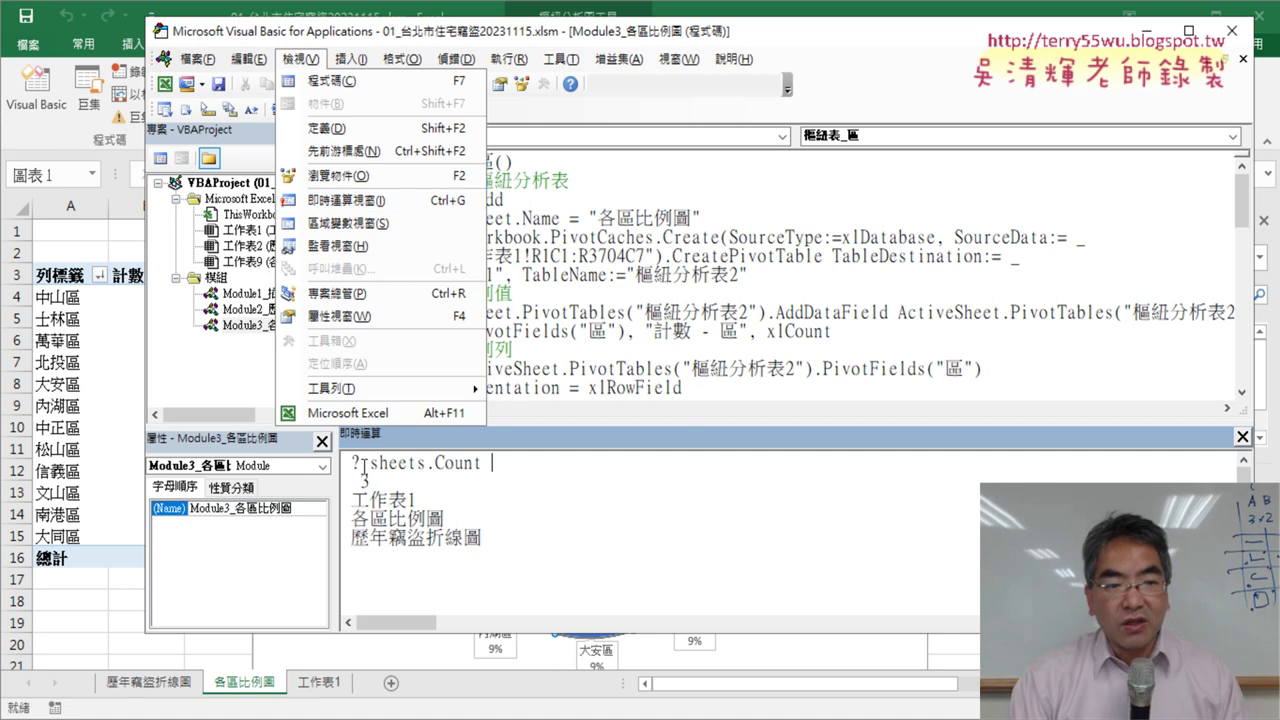
# Query ? sheets(2).name in the Immediate window, which returns 各區比例圖
pyautogui.moveTo(365, 463); pyautogui.dragTo(353, 463)
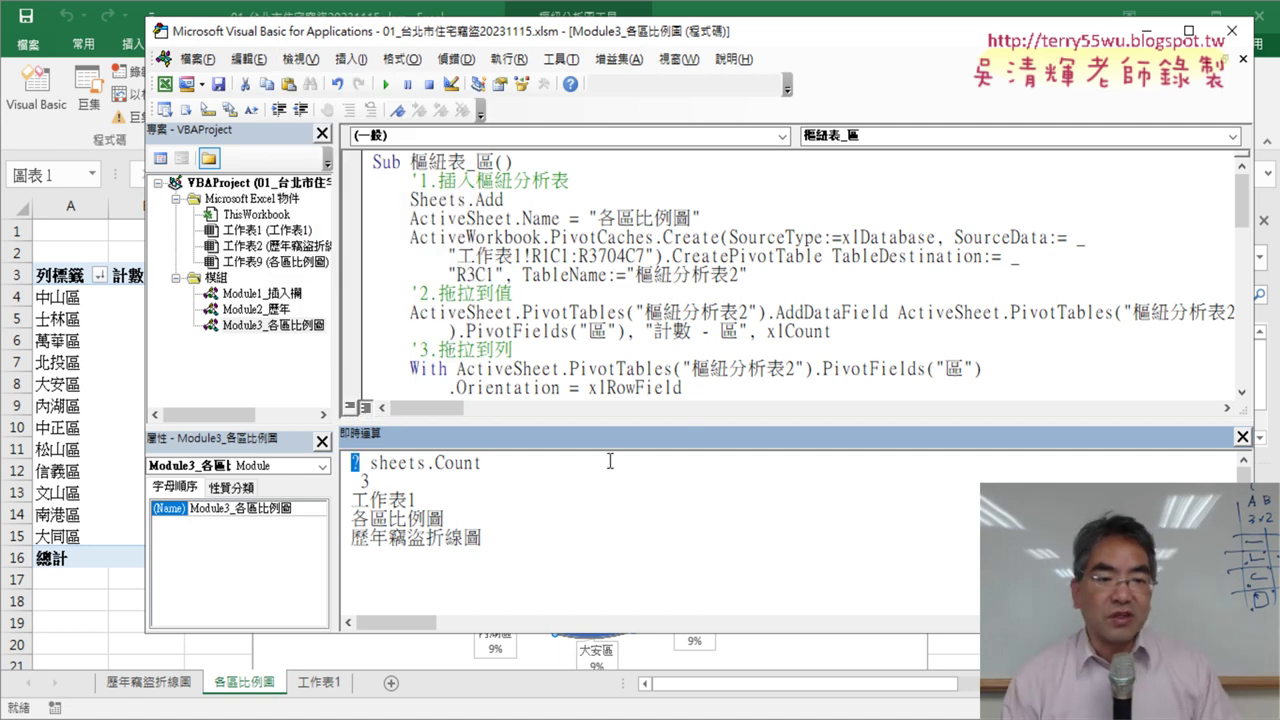
pyautogui.moveTo(426, 463); pyautogui.dragTo(376, 481)
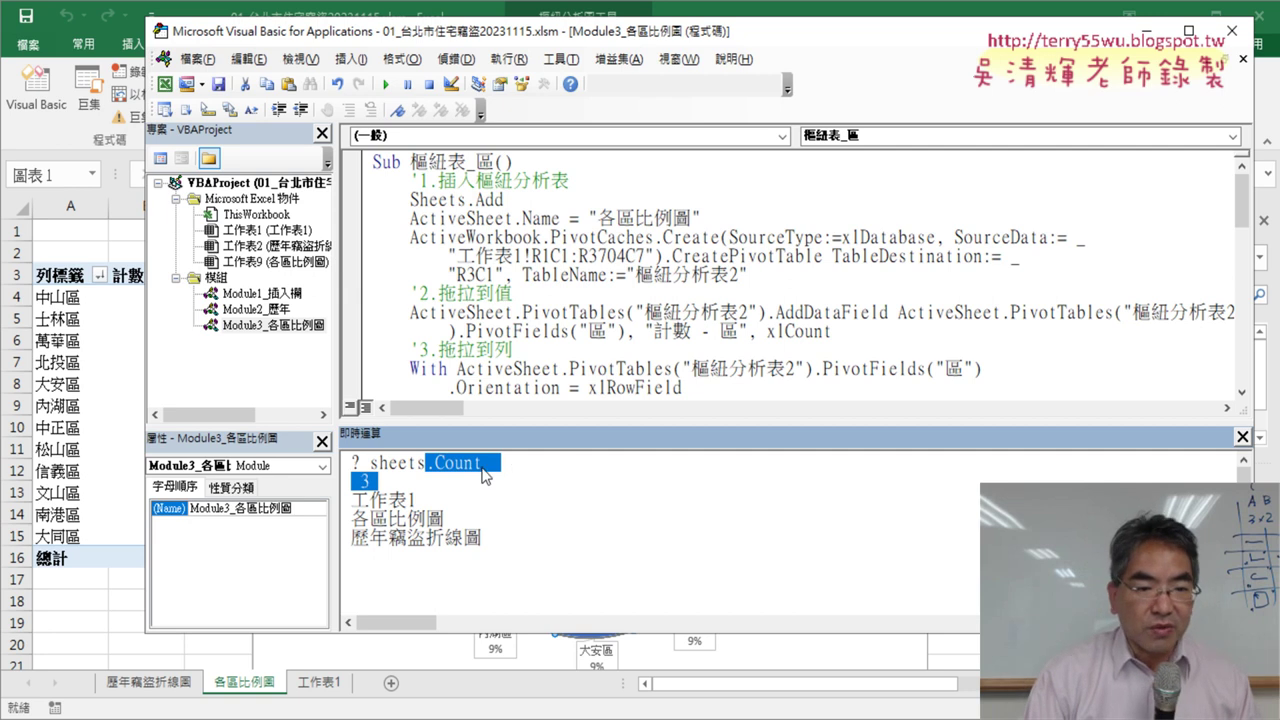
pyautogui.moveTo(426, 463); pyautogui.dragTo(480, 465)
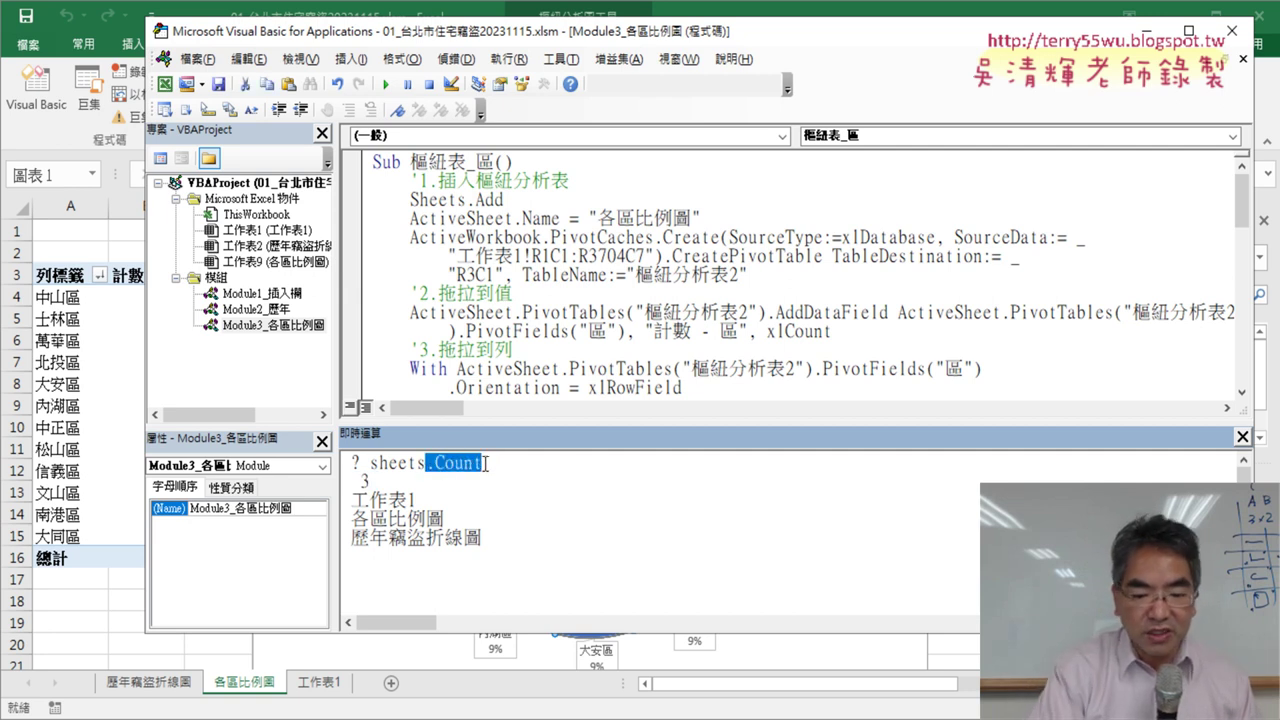
pyautogui.write('()')
pyautogui.press('Left')
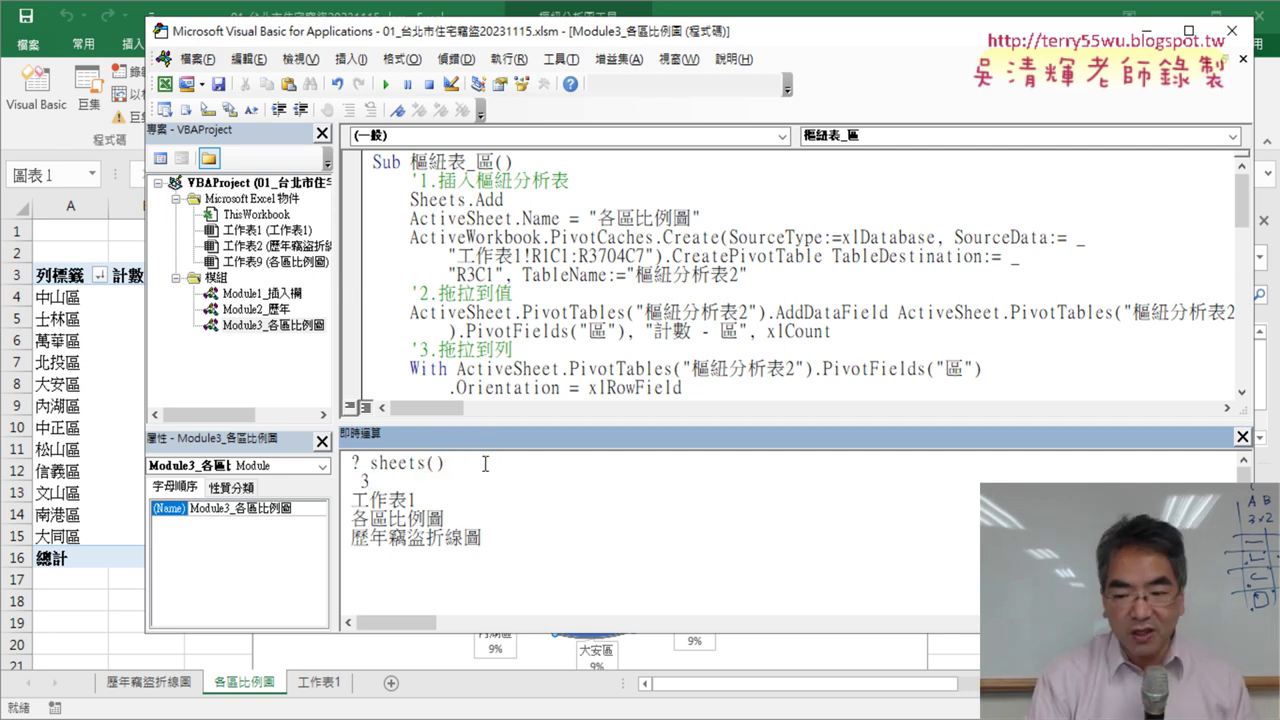
pyautogui.press('Right')
pyautogui.write('.')
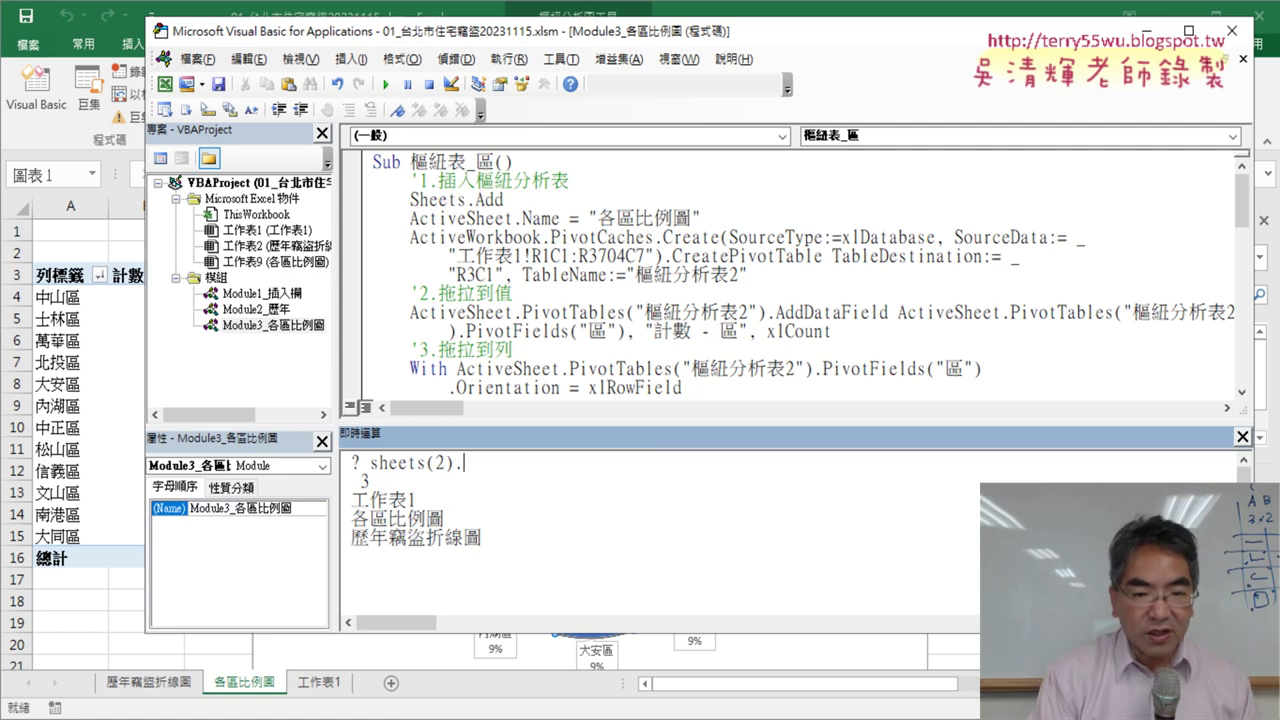
pyautogui.write('nam')
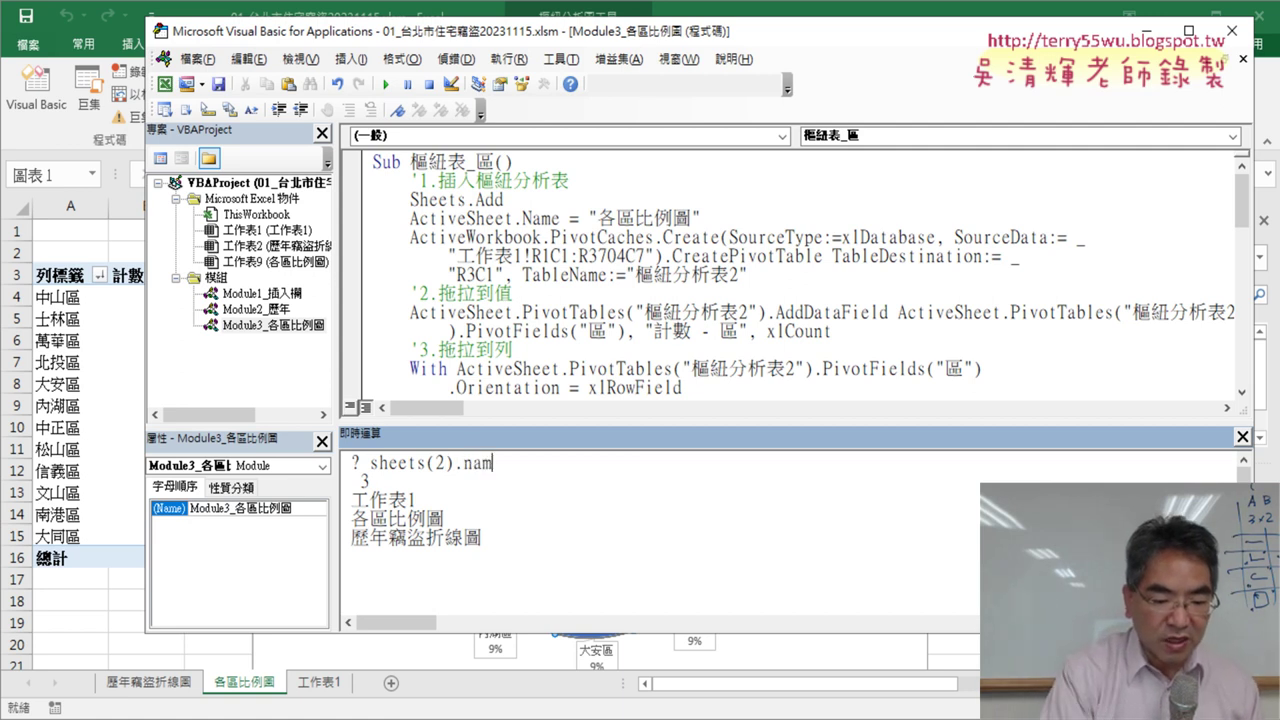
pyautogui.write('e')
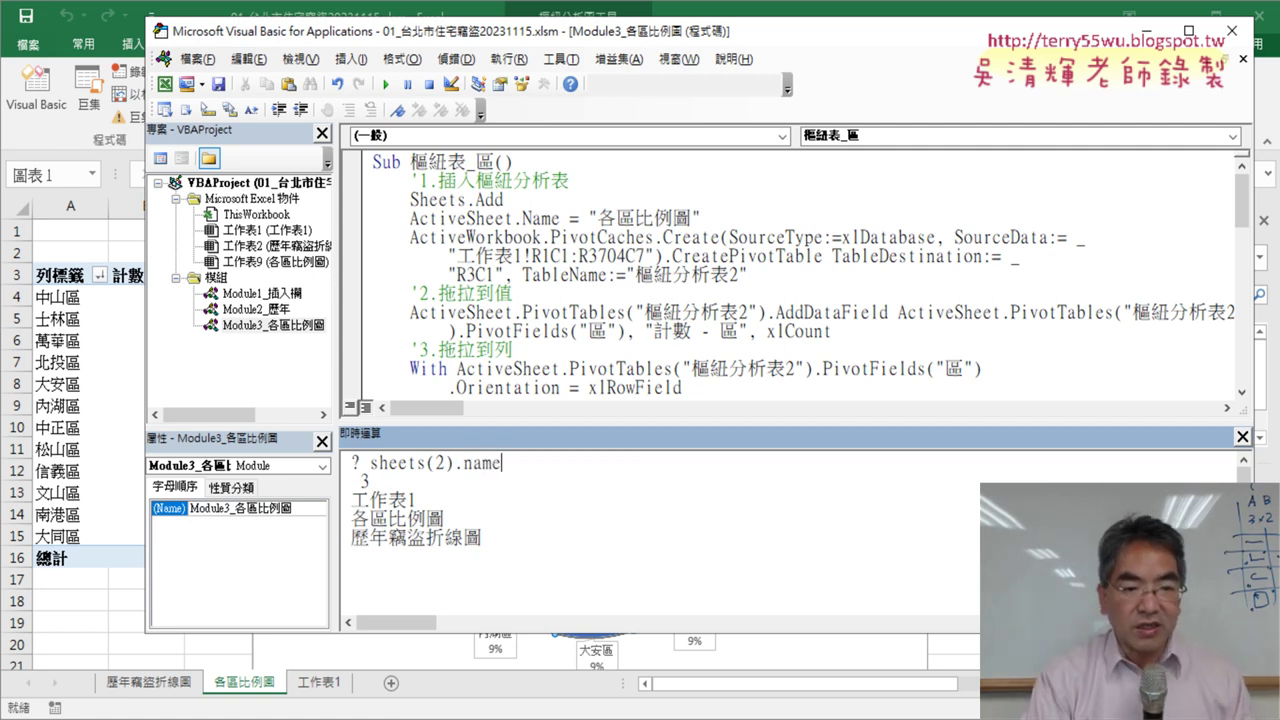
pyautogui.press('Return')
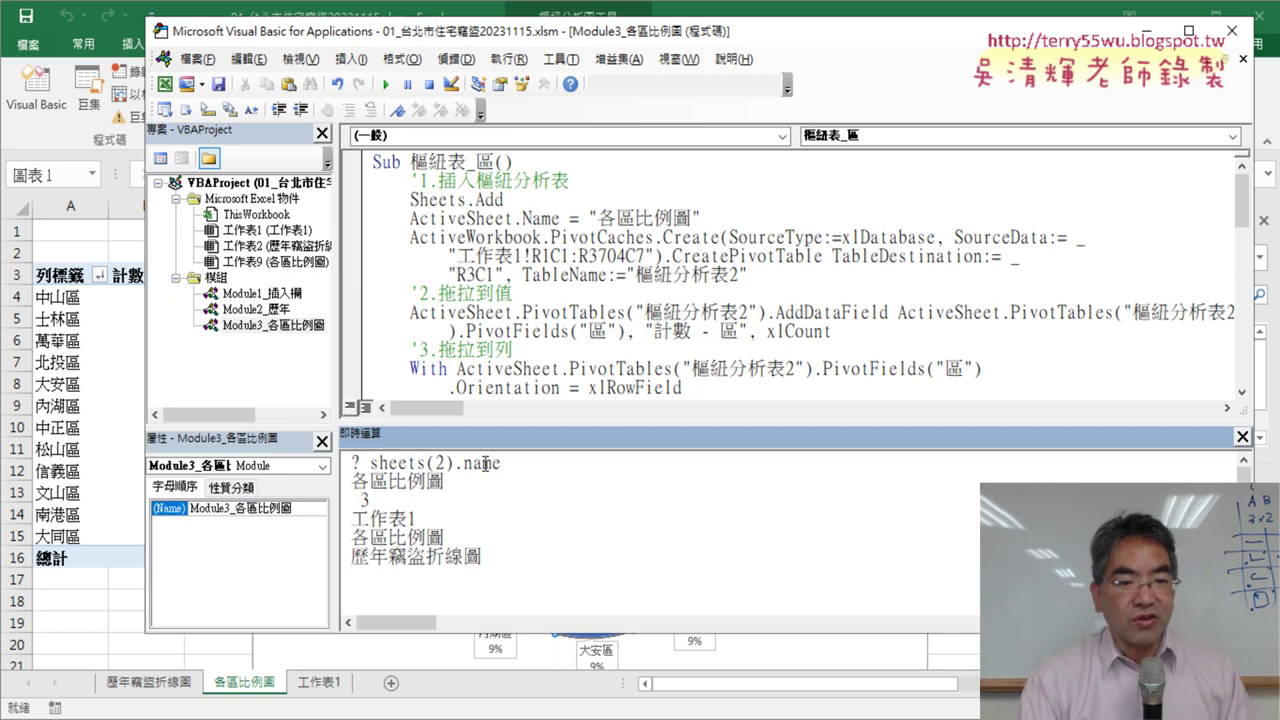
# Reopen Module3 and scroll down to Sub 各區比例圖
pyautogui.doubleClick(292, 330)
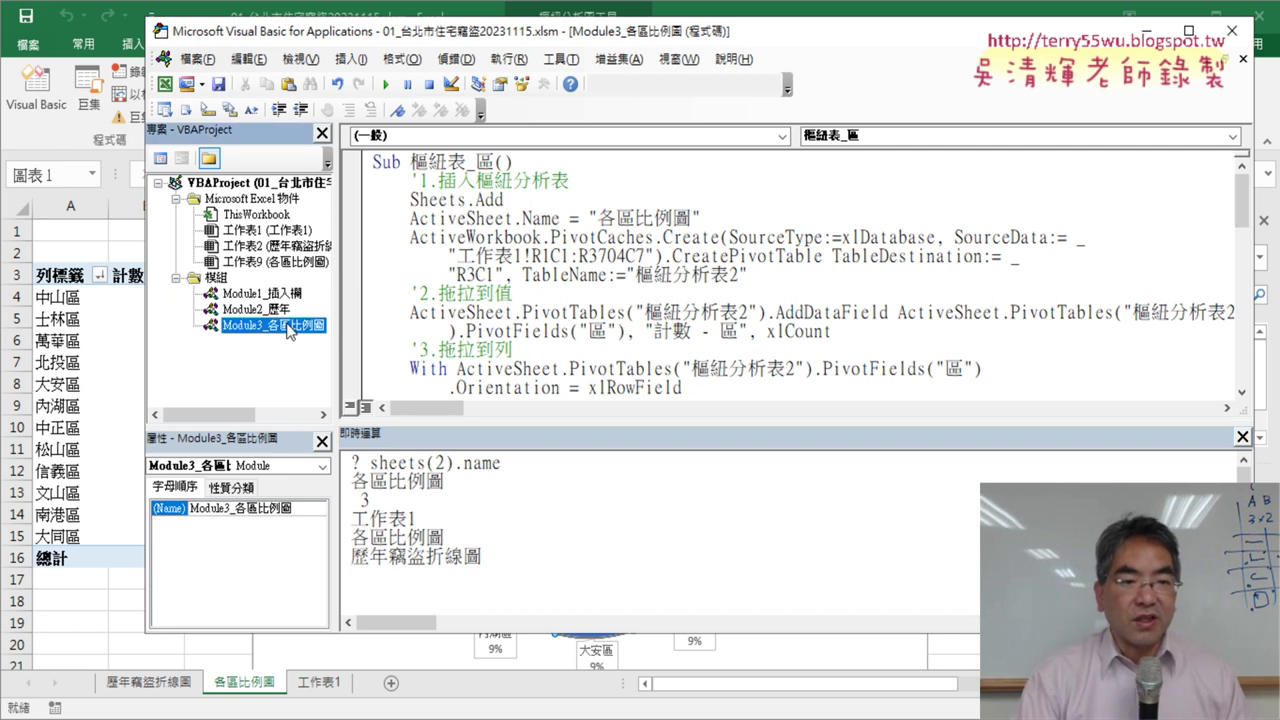
pyautogui.scroll(-5, 552, 300)
pyautogui.scroll(-5, 552, 300)
pyautogui.scroll(-2, 552, 302)
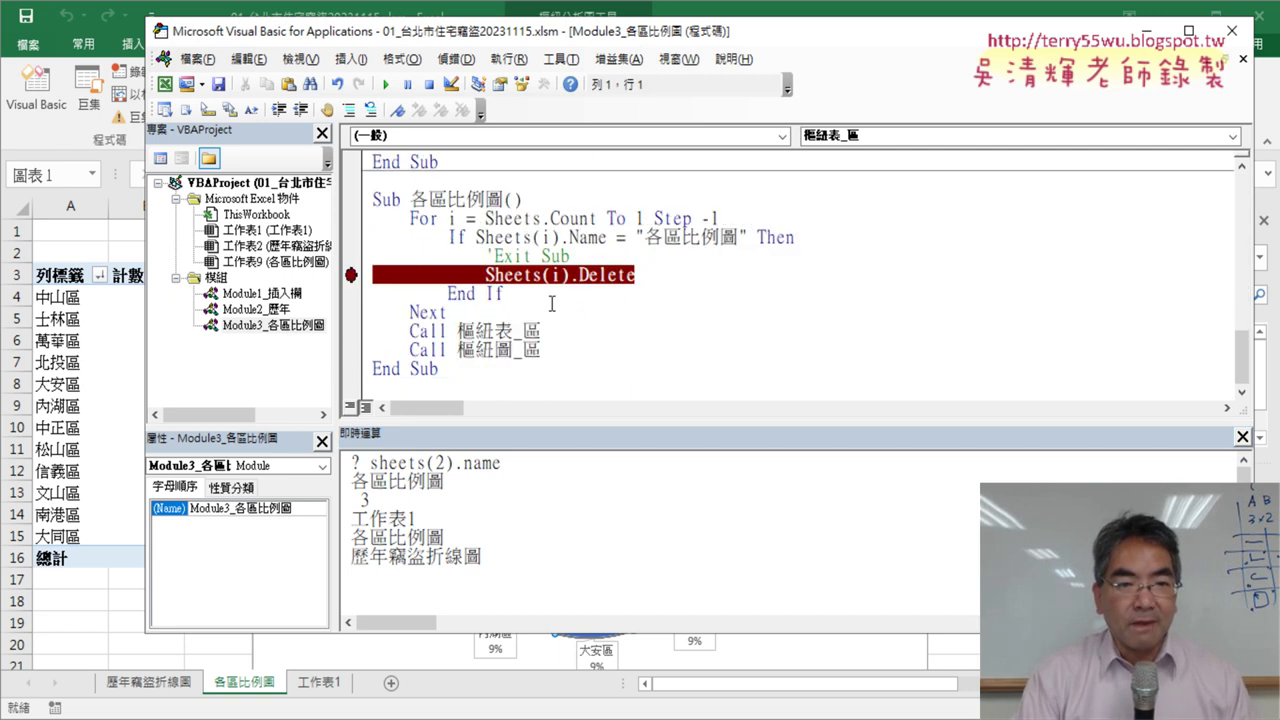
# Highlight the For…Next loop in the 各區比例圖 macro, then stop the EVO screen broadcast
pyautogui.click(540, 282)
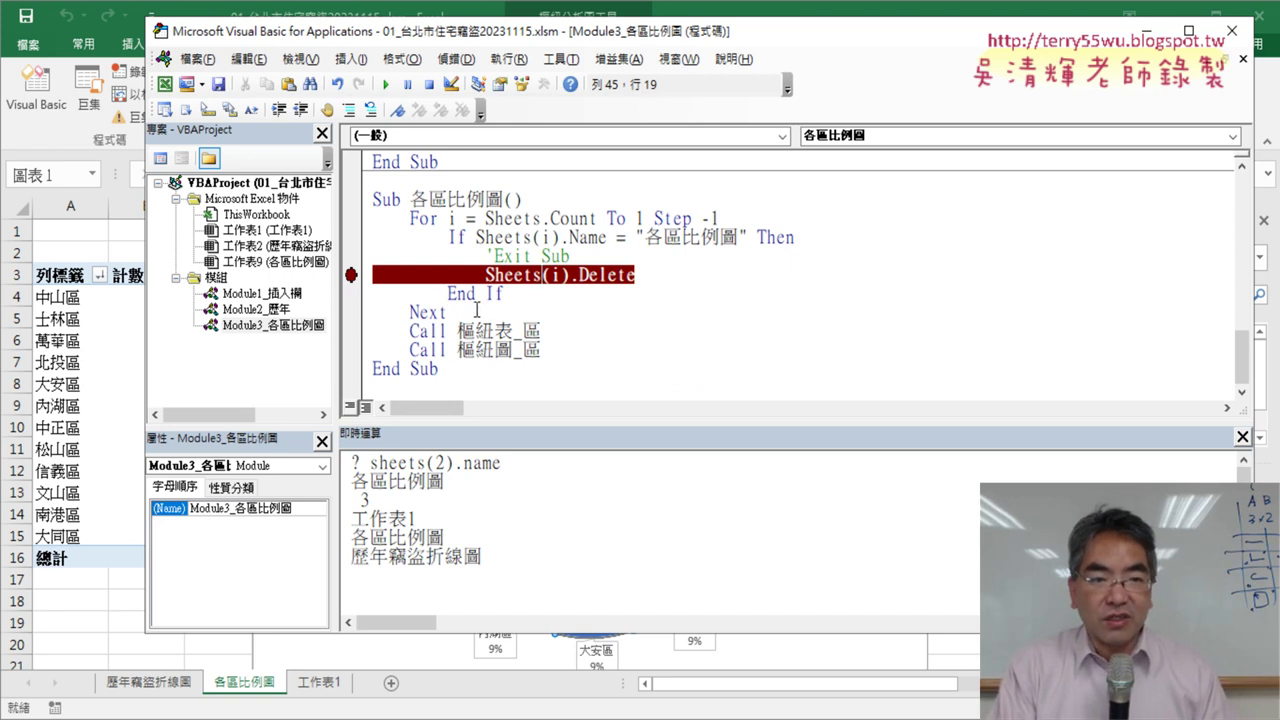
pyautogui.moveTo(476, 312); pyautogui.dragTo(355, 220)
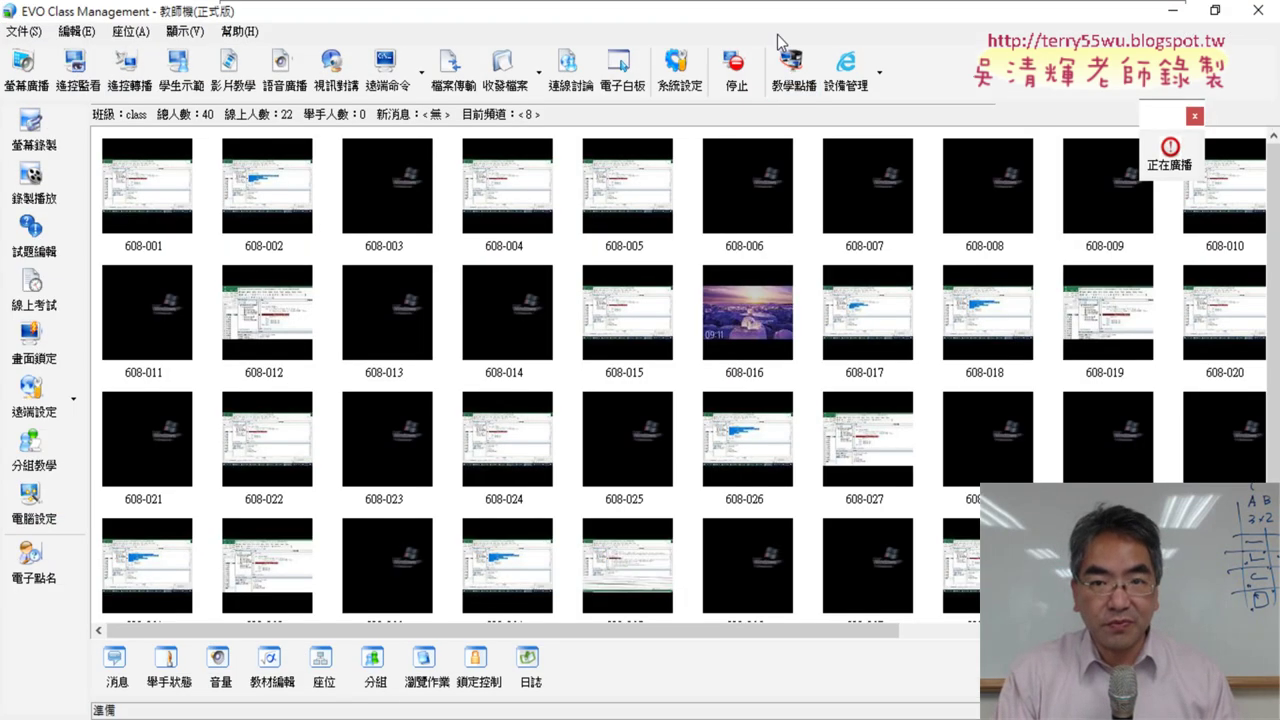
pyautogui.click(737, 68)
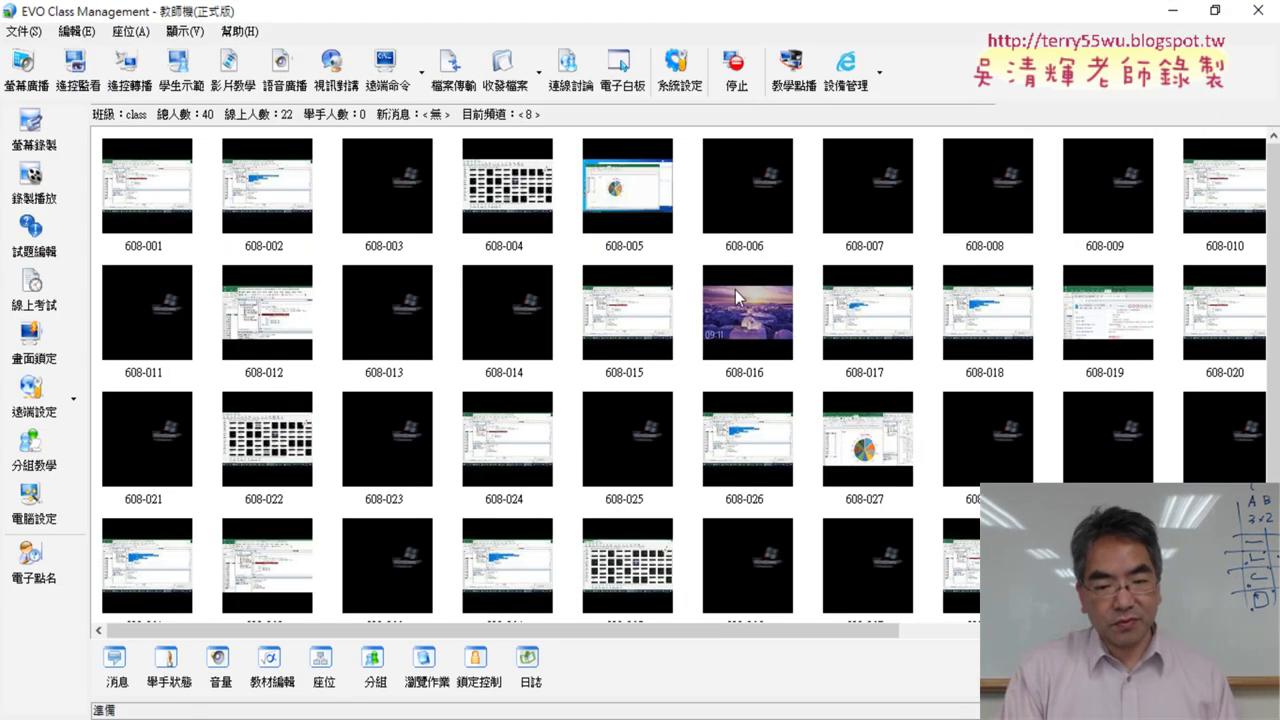